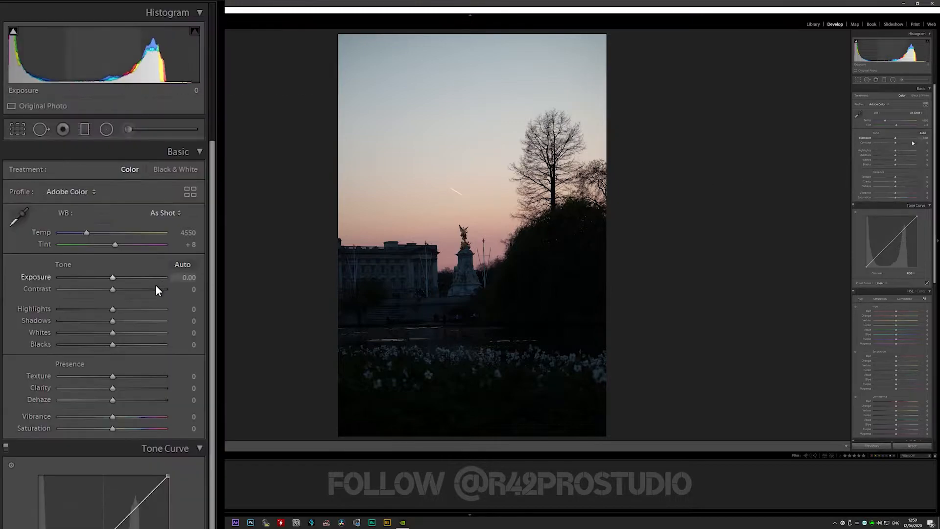
Set Exposure to +2.04, Highlights and Whites to −100, Shadows to +8 and Blacks to +46
{"action": "left_click_drag", "start_coordinate": [110, 283], "coordinate": [146, 288]}
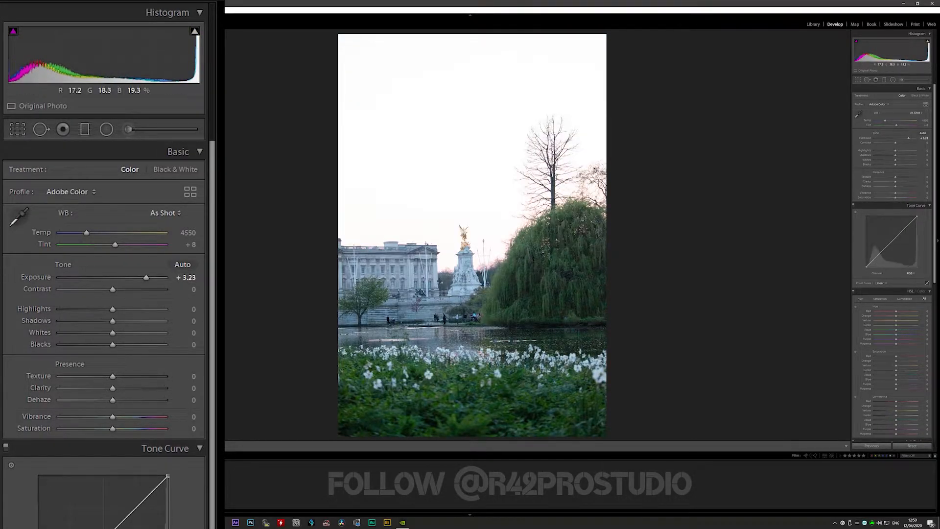
{"action": "left_click_drag", "start_coordinate": [126, 307], "coordinate": [34, 307]}
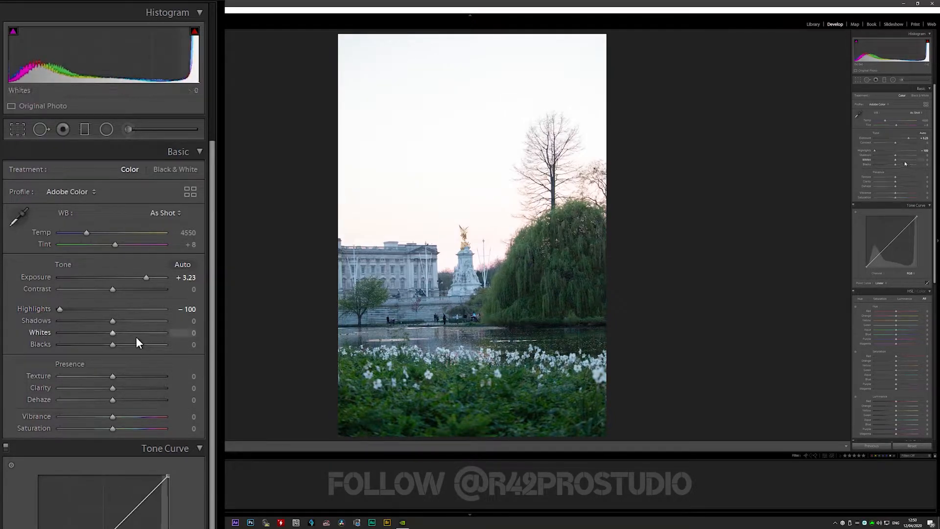
{"action": "left_click_drag", "start_coordinate": [115, 336], "coordinate": [34, 340]}
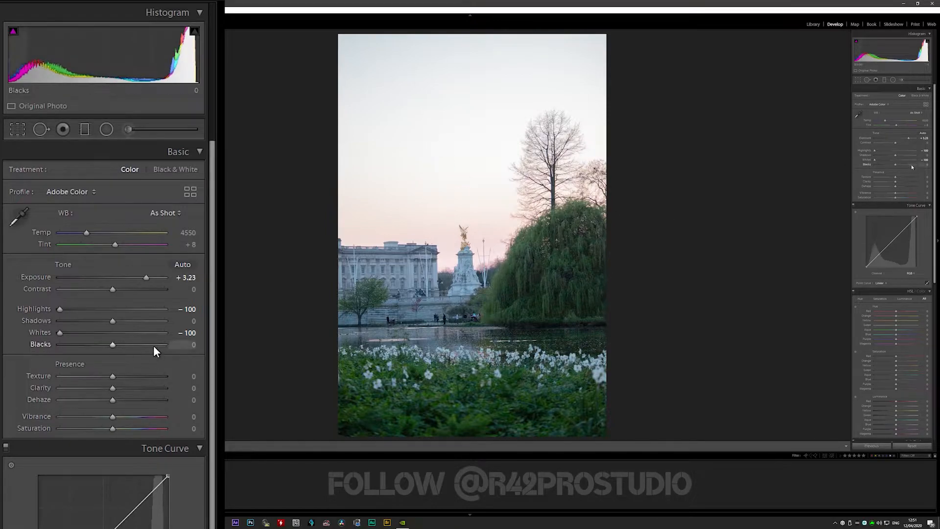
{"action": "left_click_drag", "start_coordinate": [113, 344], "coordinate": [117, 318]}
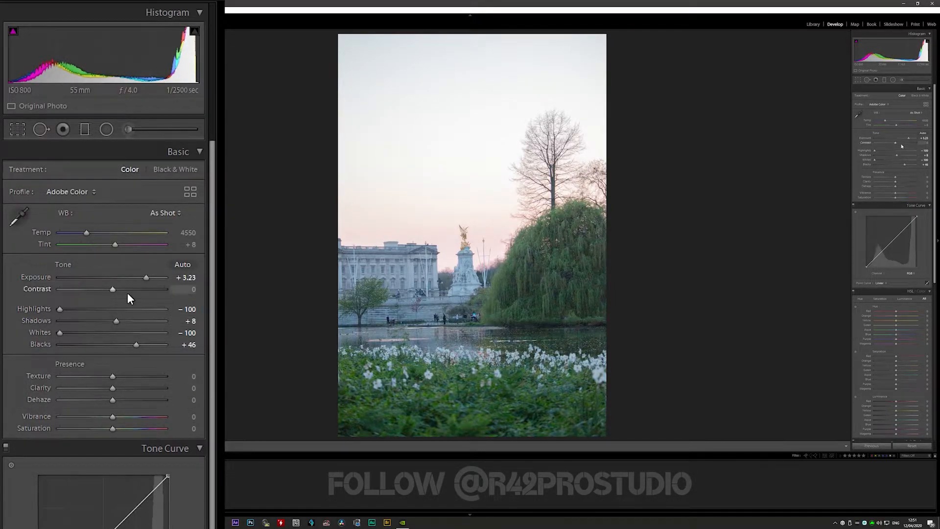
{"action": "left_click_drag", "start_coordinate": [143, 276], "coordinate": [131, 275]}
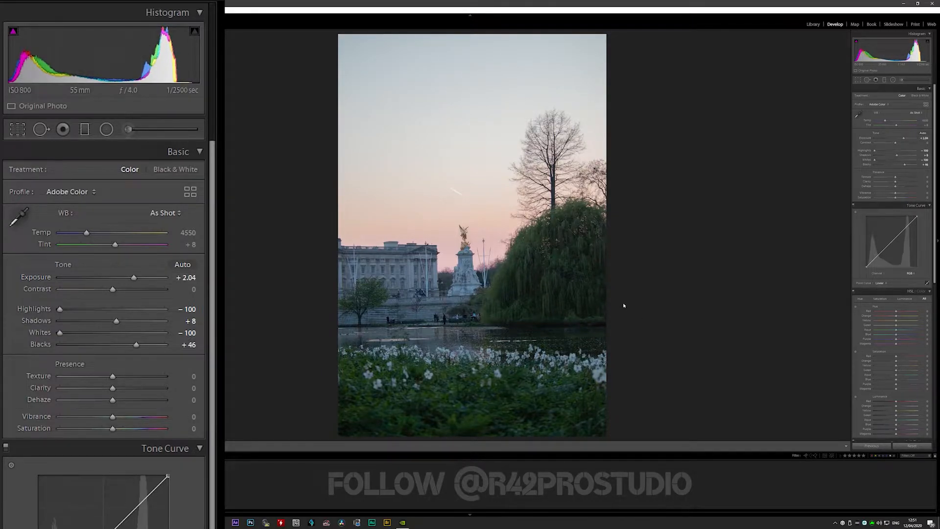
Set Exposure to +2.69 and Contrast to −10, judging the effect on the foreground flowers and foliage
{"action": "left_click", "coordinate": [460, 420]}
{"action": "left_click_drag", "start_coordinate": [480, 416], "coordinate": [492, 325]}
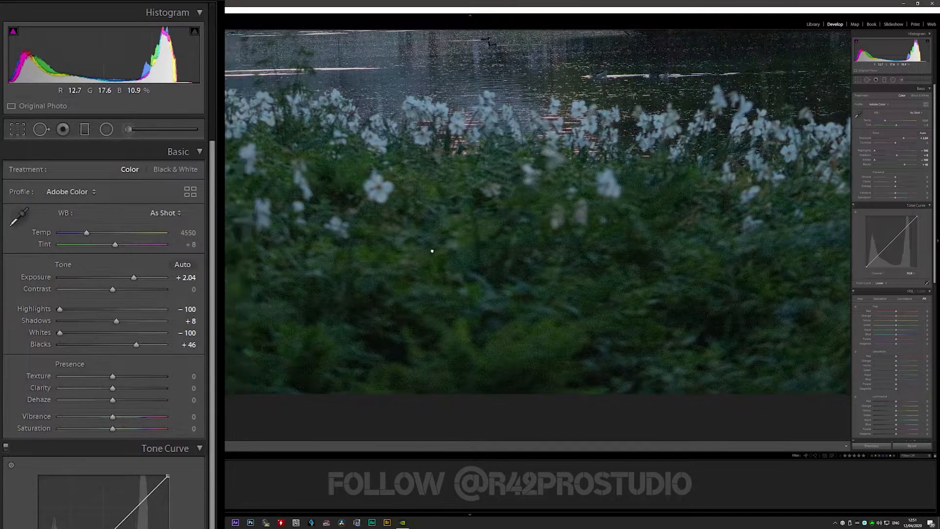
{"action": "left_click_drag", "start_coordinate": [418, 253], "coordinate": [390, 247]}
{"action": "left_click_drag", "start_coordinate": [391, 288], "coordinate": [517, 313]}
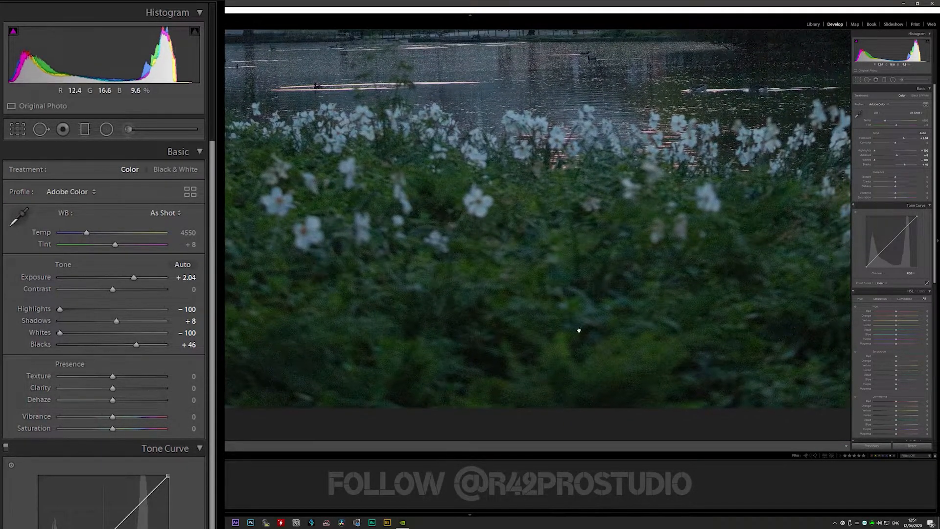
{"action": "left_click_drag", "start_coordinate": [138, 278], "coordinate": [109, 289]}
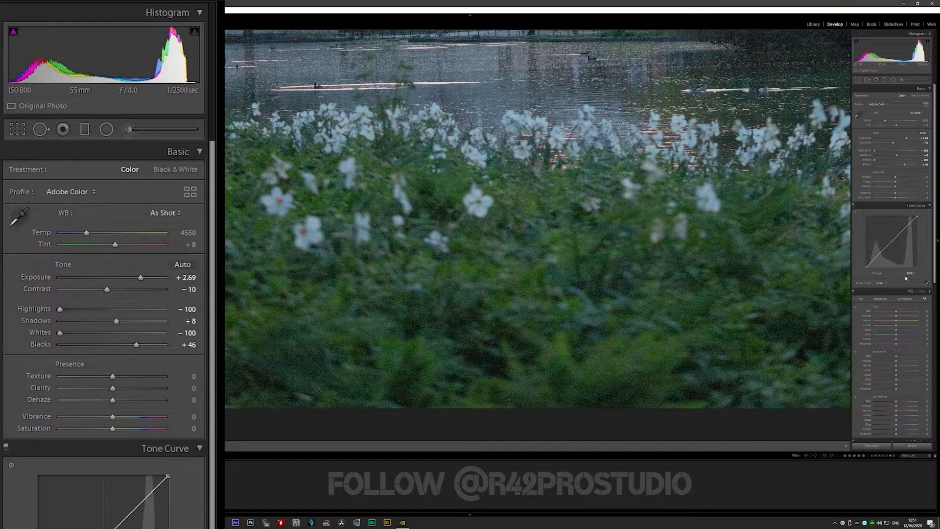
Test the Sharpening Amount at 0 and 150 and compare the grain in the foreground foliage
{"action": "scroll", "coordinate": [110, 289], "scroll_direction": "down", "scroll_amount": 15}
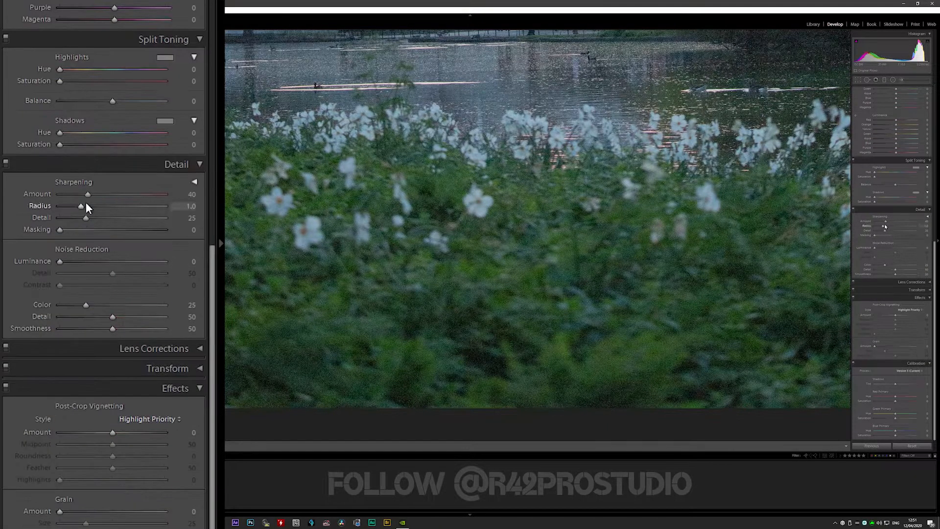
{"action": "left_click_drag", "start_coordinate": [90, 193], "coordinate": [7, 194]}
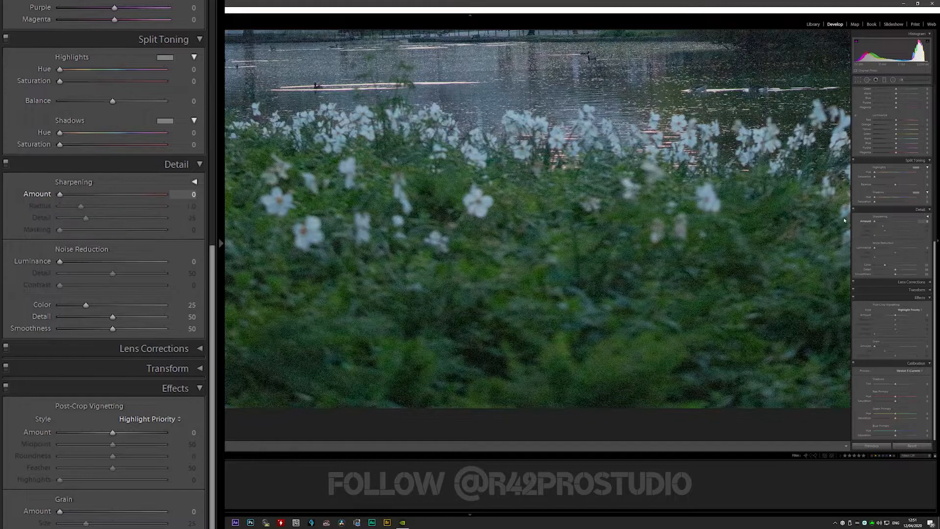
{"action": "left_click_drag", "start_coordinate": [75, 197], "coordinate": [171, 192]}
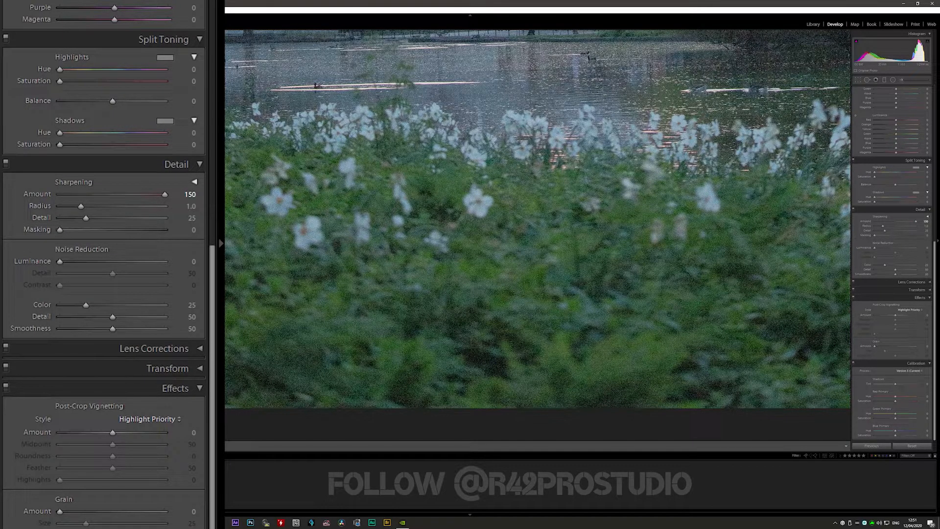
{"action": "key", "text": "z"}
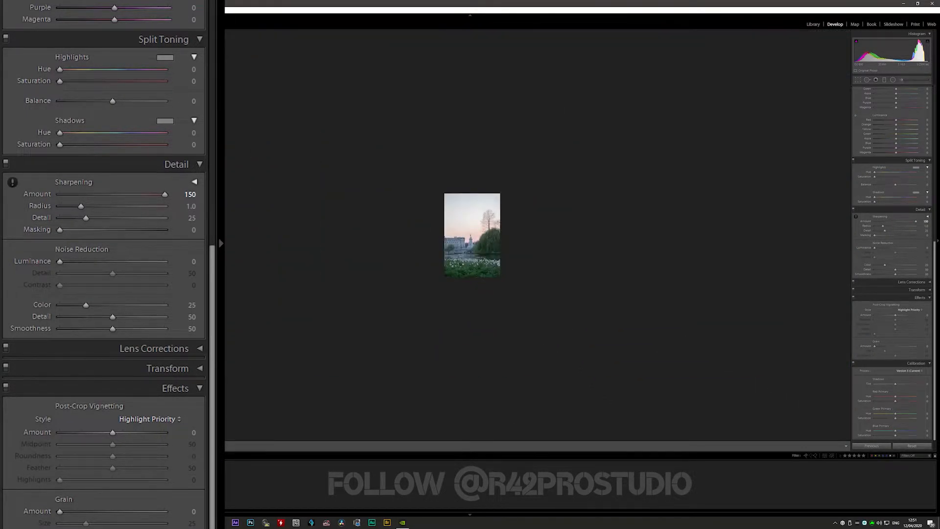
{"action": "key", "text": "z"}
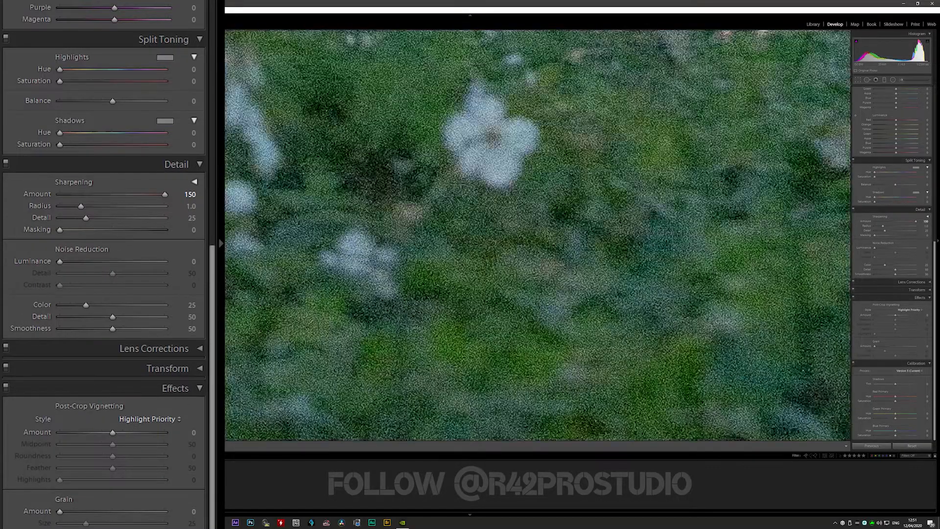
{"action": "left_click_drag", "start_coordinate": [584, 237], "coordinate": [510, 244]}
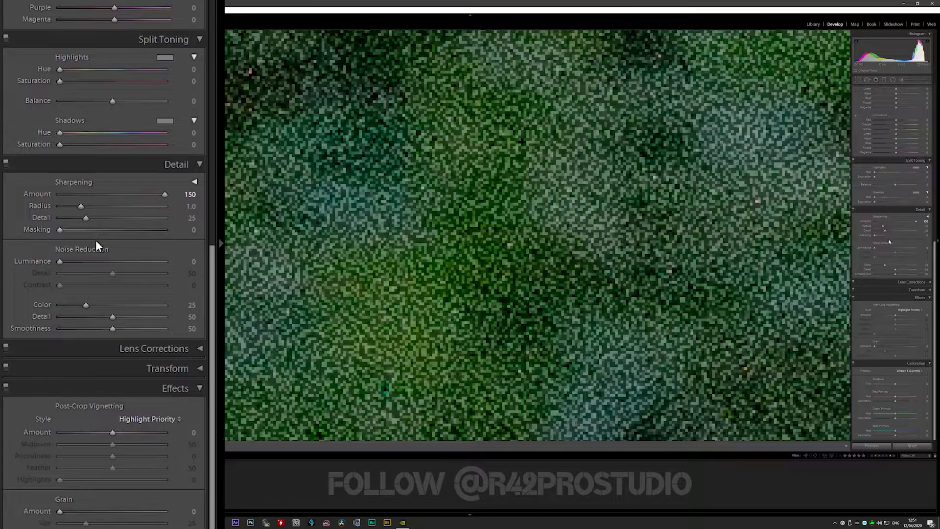
Test the Sharpening Amount at 46 and 150 at pixel level and leave it at 0
{"action": "double_click", "coordinate": [126, 196]}
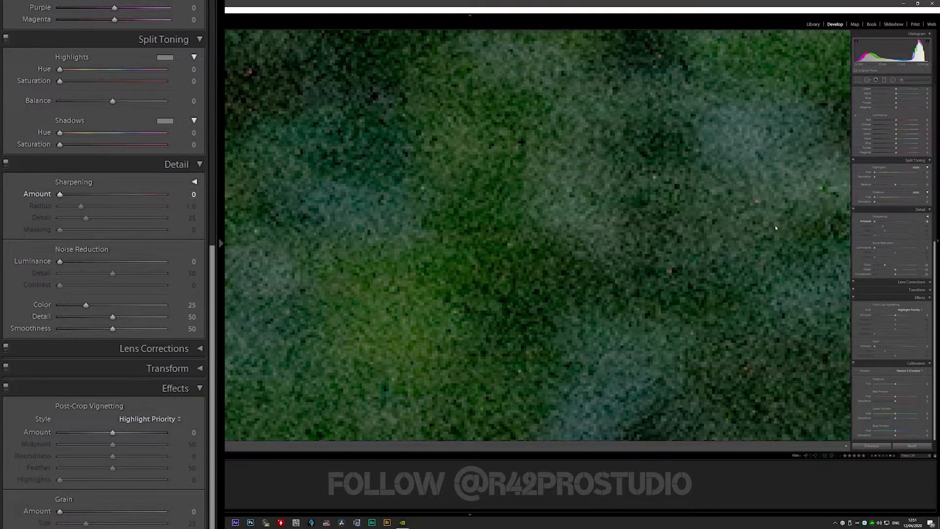
{"action": "left_click", "coordinate": [92, 195]}
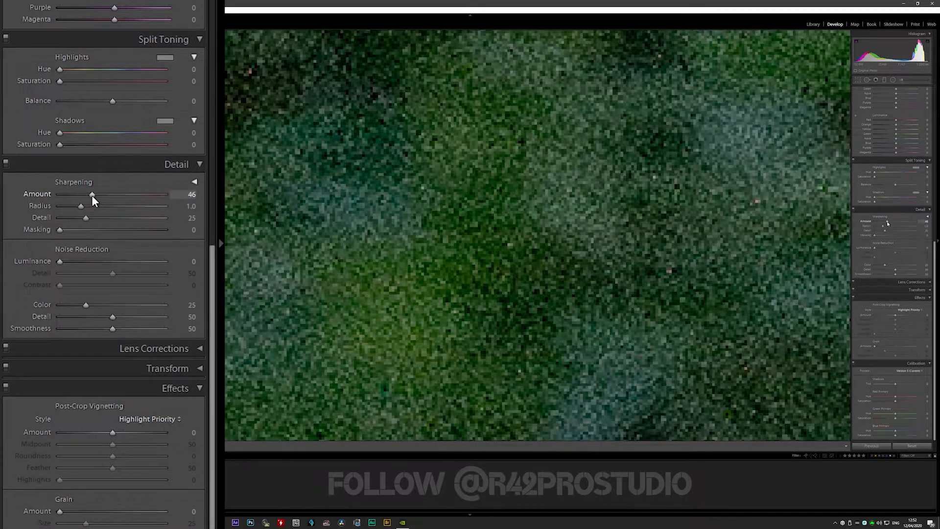
{"action": "left_click_drag", "start_coordinate": [92, 195], "coordinate": [165, 195]}
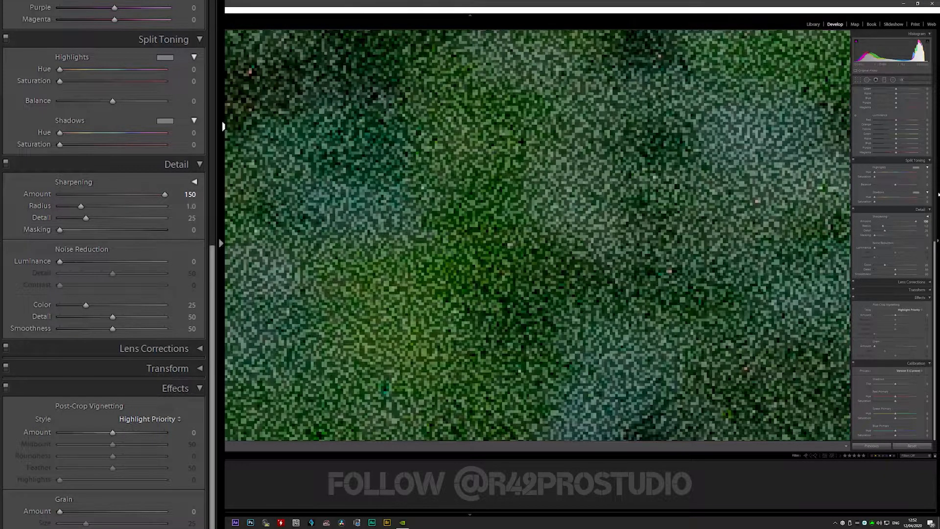
{"action": "left_click", "coordinate": [59, 195]}
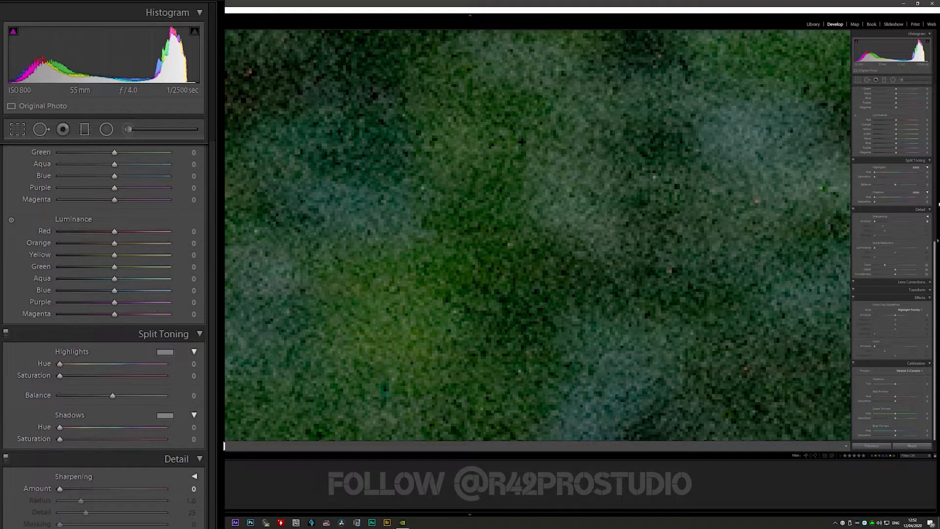
Set Exposure to +2.99, Contrast to −31, Texture to −23, Clarity to −16 and Dehaze to −10
{"action": "scroll", "coordinate": [913, 182], "scroll_direction": "up", "scroll_amount": 8}
{"action": "left_click_drag", "start_coordinate": [104, 287], "coordinate": [144, 277]}
{"action": "left_click_drag", "start_coordinate": [113, 377], "coordinate": [106, 398]}
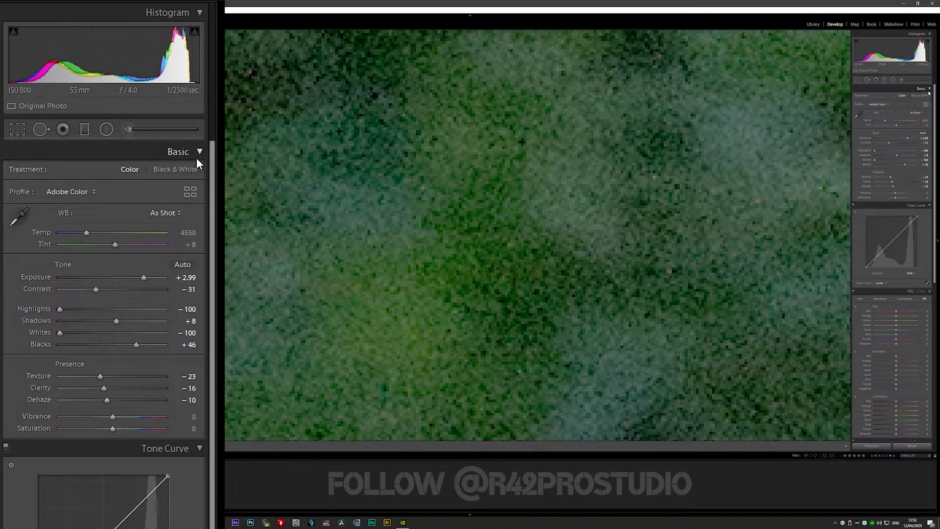
Examine the whole photo, the willow tree and the people by the lake at high magnification for noise
{"action": "scroll", "coordinate": [871, 287], "scroll_direction": "down", "scroll_amount": 5}
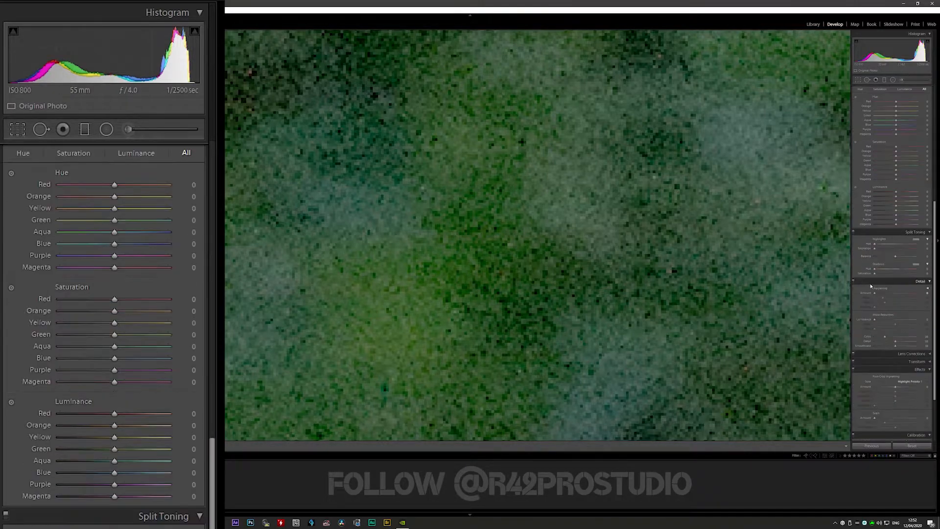
{"action": "left_click", "coordinate": [262, 215]}
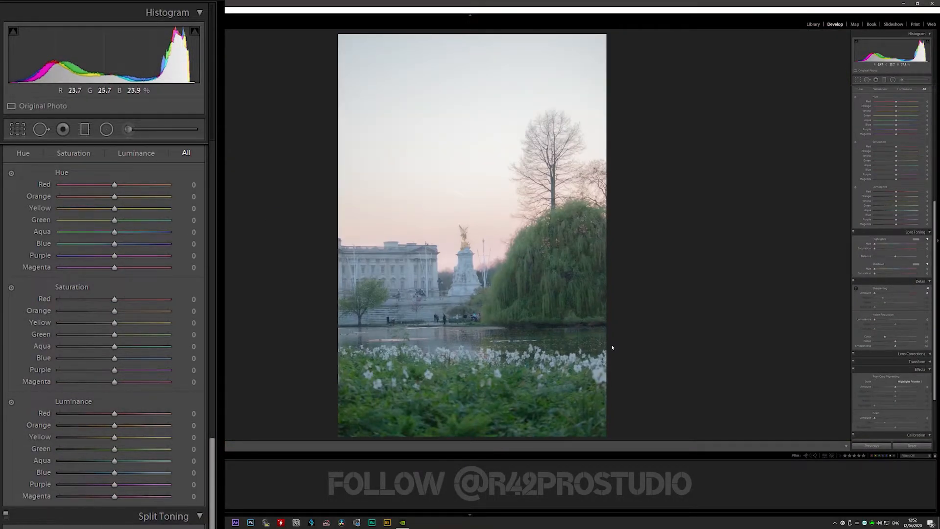
{"action": "left_click", "coordinate": [553, 274]}
{"action": "left_click", "coordinate": [725, 267]}
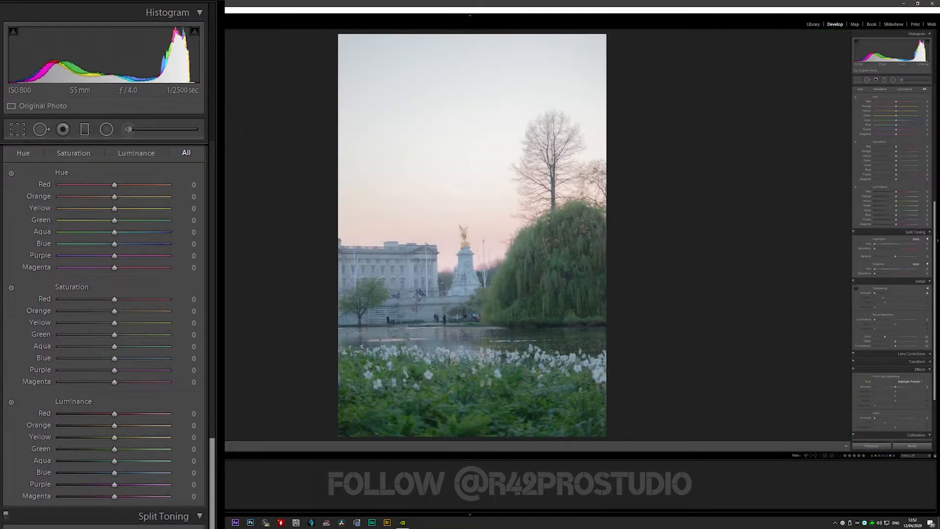
{"action": "left_click_drag", "start_coordinate": [579, 283], "coordinate": [567, 122]}
{"action": "left_click", "coordinate": [568, 234]}
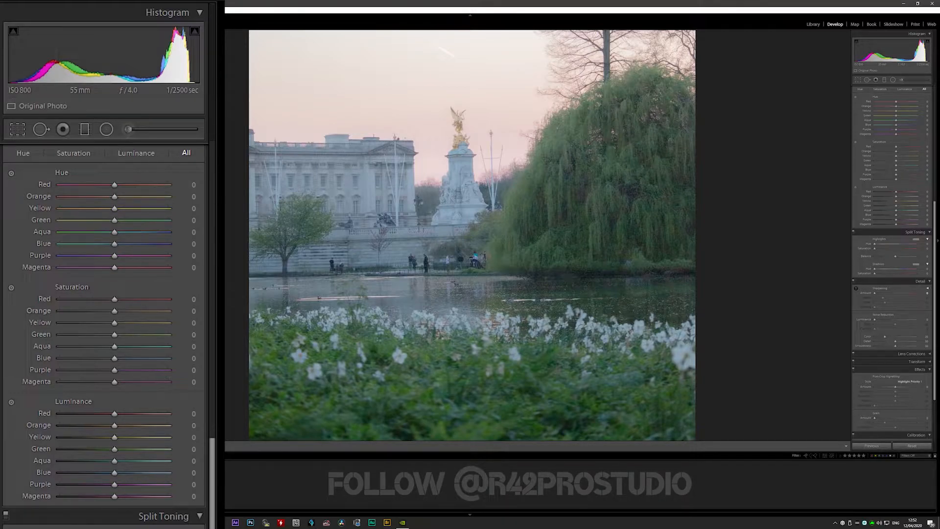
{"action": "key", "text": "z"}
{"action": "left_click_drag", "start_coordinate": [432, 340], "coordinate": [686, 326]}
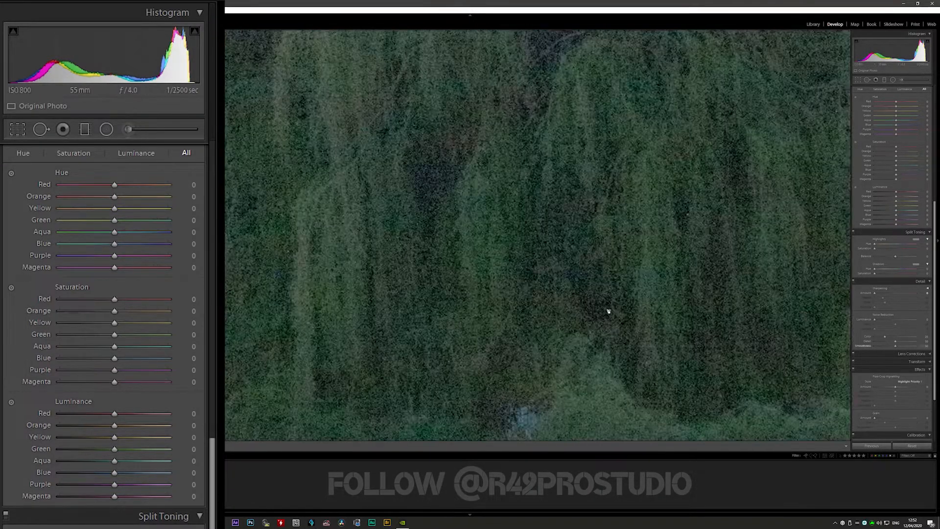
{"action": "left_click_drag", "start_coordinate": [505, 275], "coordinate": [722, 197]}
{"action": "left_click_drag", "start_coordinate": [274, 220], "coordinate": [503, 242]}
{"action": "left_click_drag", "start_coordinate": [243, 297], "coordinate": [529, 244]}
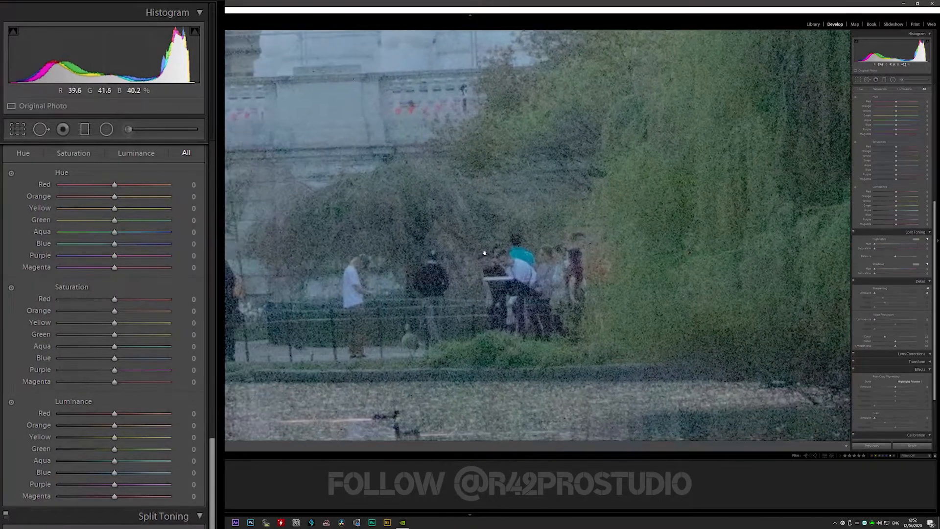
{"action": "left_click_drag", "start_coordinate": [313, 279], "coordinate": [543, 238]}
{"action": "left_click_drag", "start_coordinate": [309, 261], "coordinate": [460, 246]}
{"action": "left_click", "coordinate": [460, 246]}
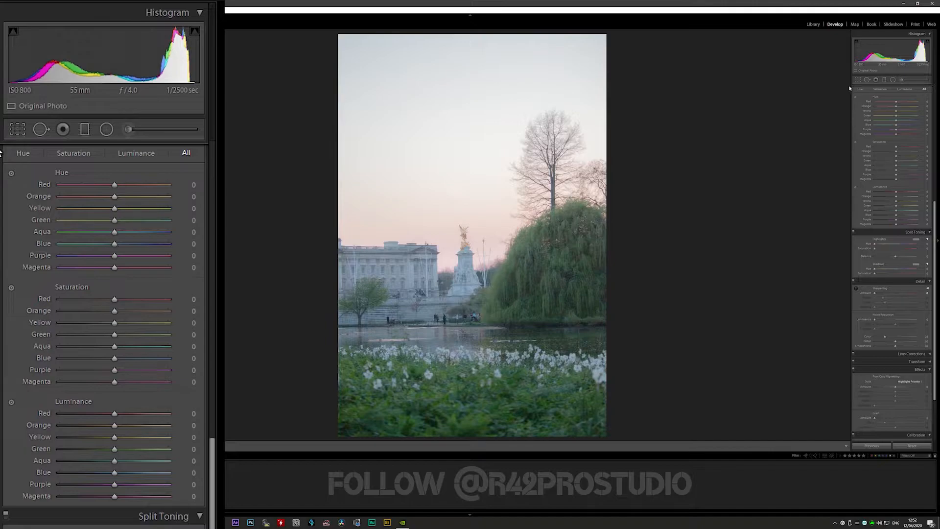
Straighten the photo by rotating the crop slightly clockwise
{"action": "left_click", "coordinate": [18, 128]}
{"action": "left_click_drag", "start_coordinate": [693, 183], "coordinate": [697, 191]}
{"action": "key", "text": "Return"}
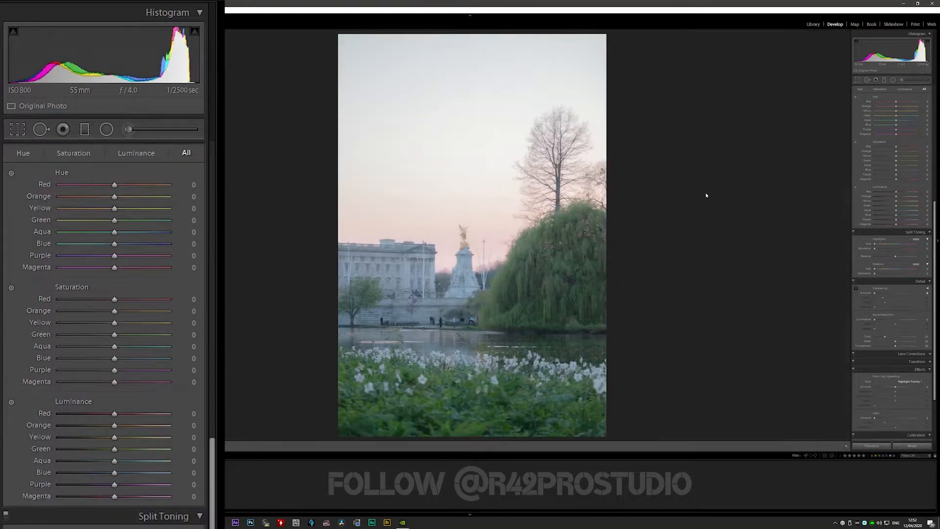
Collapse the Split Toning, Detail, Effects, Calibration and Tone Curve adjustment sections
{"action": "left_click", "coordinate": [899, 232]}
{"action": "left_click", "coordinate": [890, 240]}
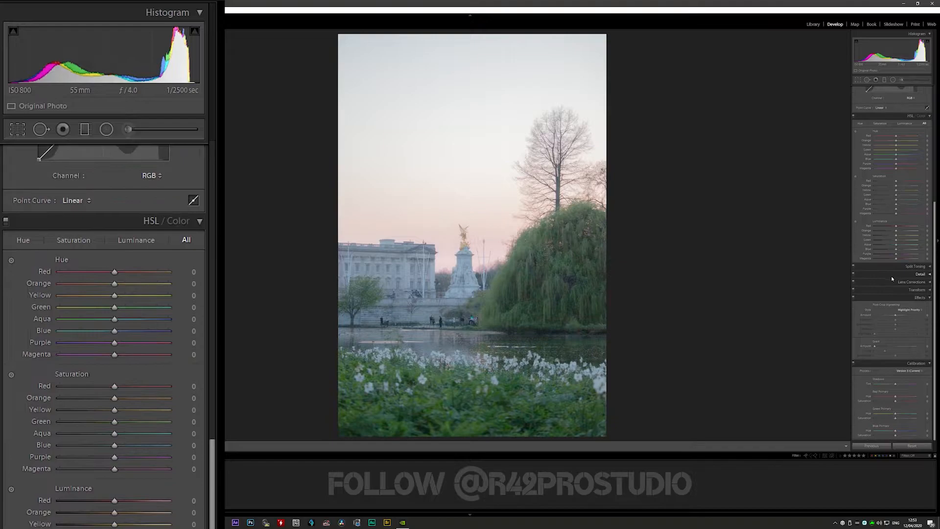
{"action": "left_click", "coordinate": [884, 299]}
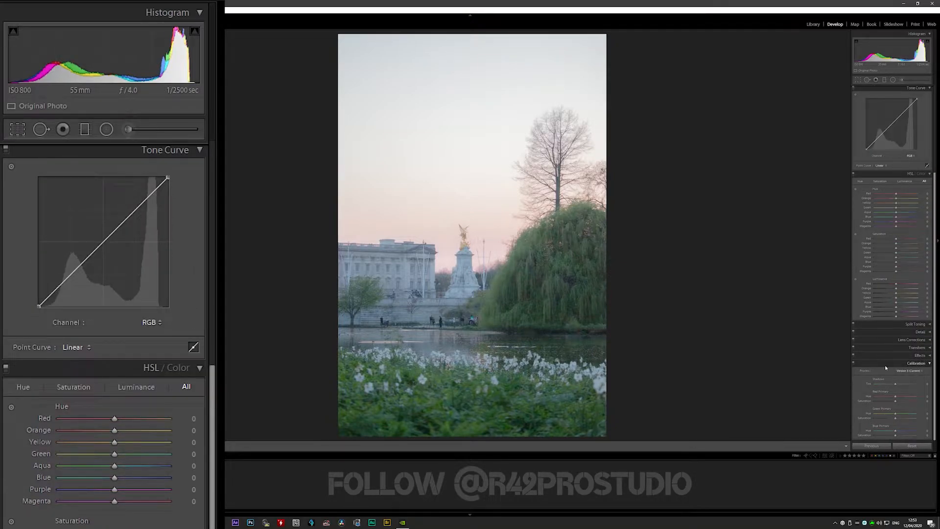
{"action": "left_click", "coordinate": [885, 365]}
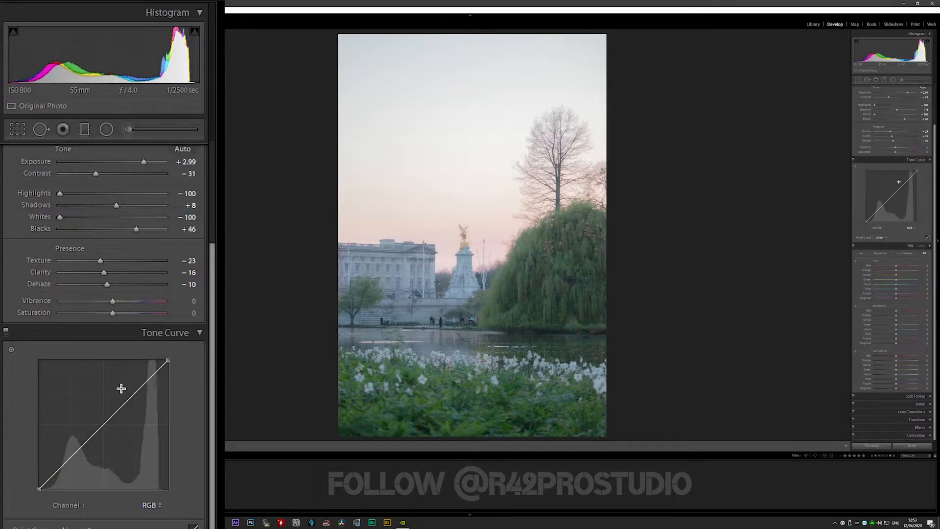
{"action": "left_click", "coordinate": [895, 160]}
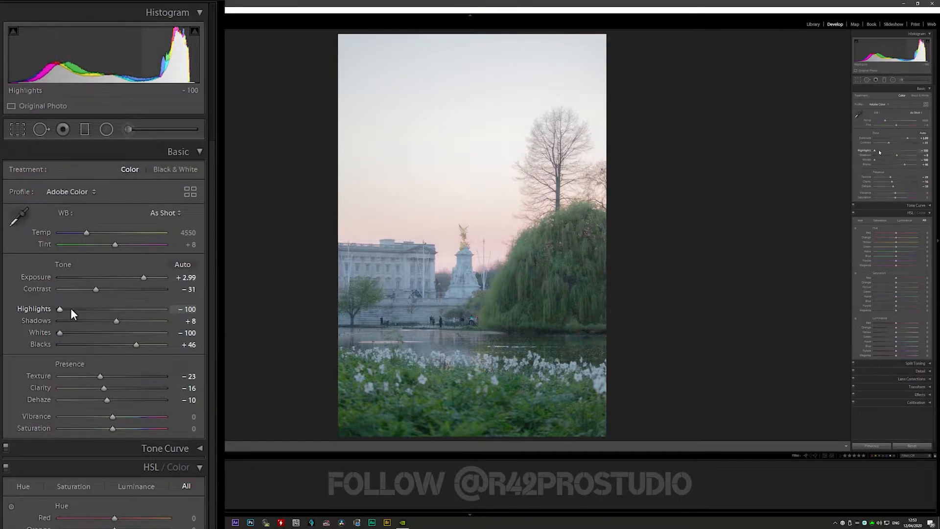
Reset Shadows to 0 after trying a lower value
{"action": "double_click", "coordinate": [896, 156]}
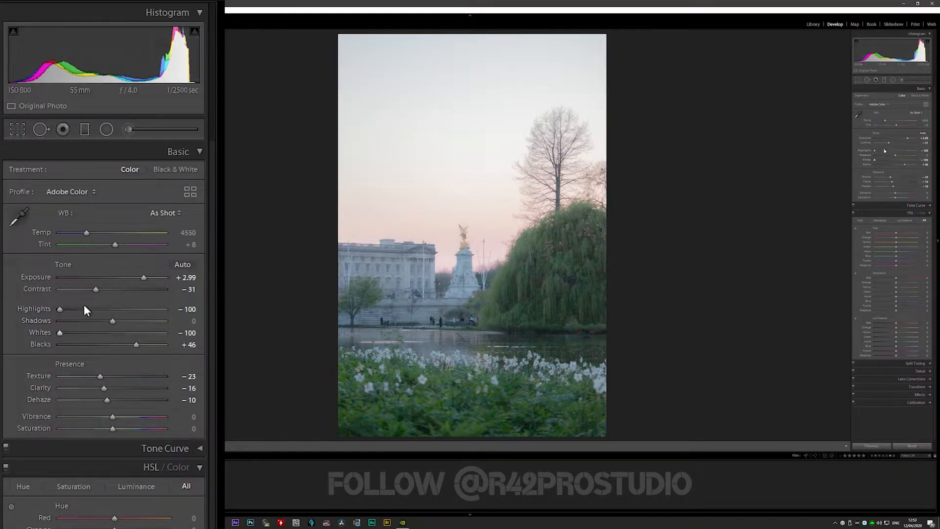
{"action": "mouse_move", "coordinate": [109, 321]}
{"action": "left_mouse_down"}
{"action": "mouse_move", "coordinate": [153, 321]}
{"action": "mouse_move", "coordinate": [92, 331]}
{"action": "mouse_move", "coordinate": [101, 327]}
{"action": "left_mouse_up"}
{"action": "double_click", "coordinate": [102, 325]}
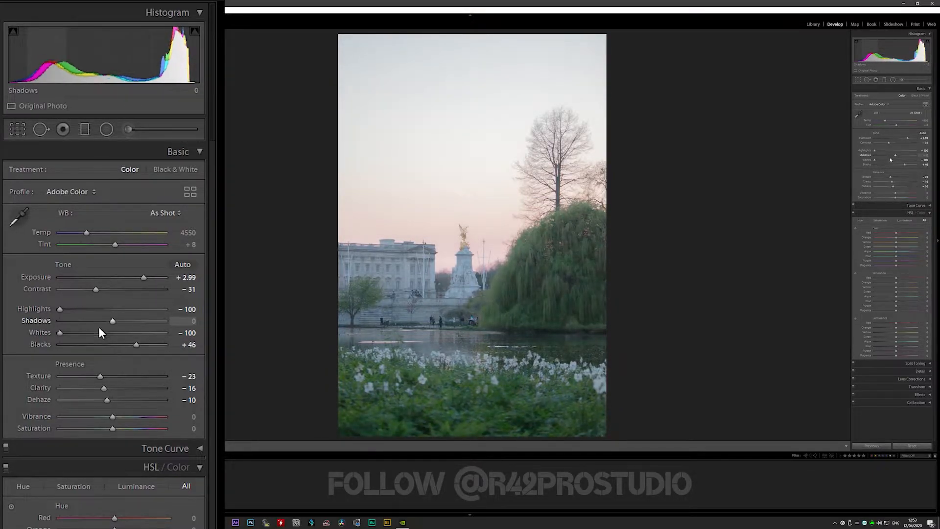
Try Shadows at +44 and +21 while checking the willow tree's noise at high magnification, and reset the slider to 0
{"action": "left_click", "coordinate": [581, 279]}
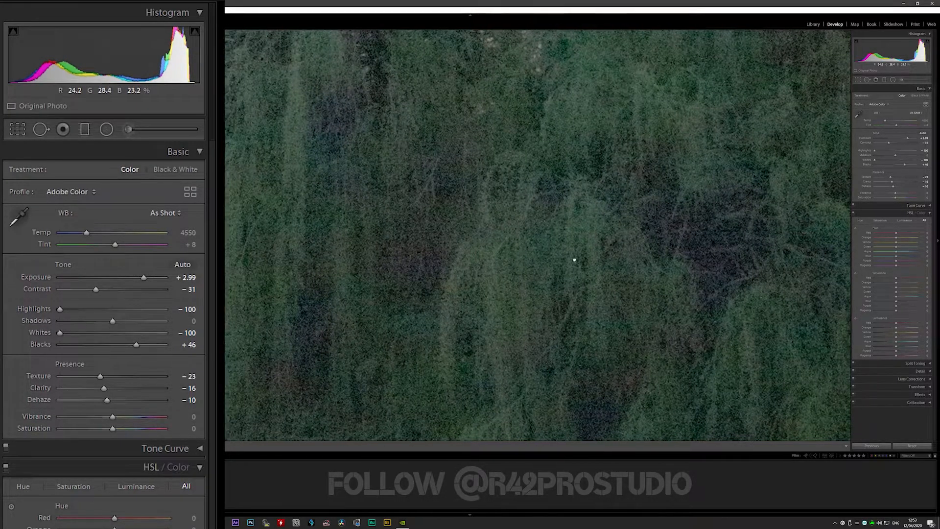
{"action": "left_click_drag", "start_coordinate": [574, 259], "coordinate": [711, 314]}
{"action": "left_click_drag", "start_coordinate": [491, 254], "coordinate": [627, 265]}
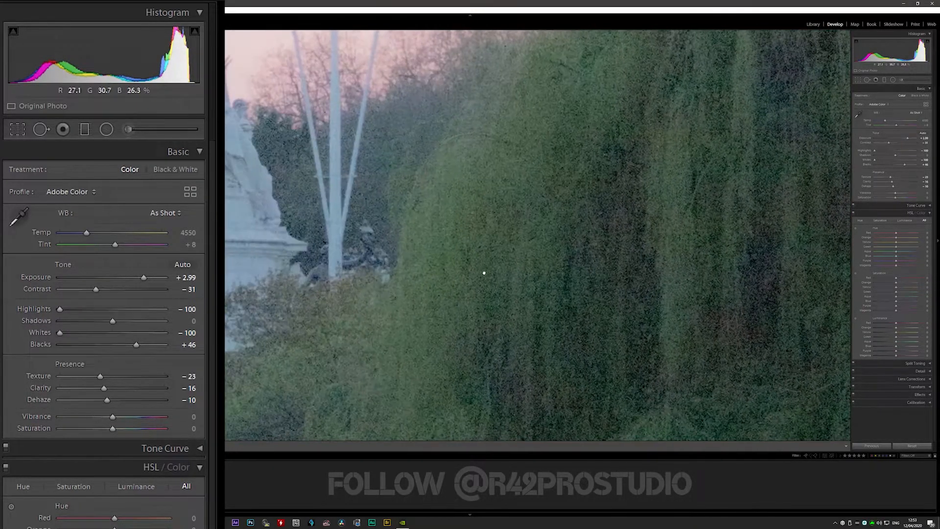
{"action": "left_click_drag", "start_coordinate": [483, 270], "coordinate": [566, 229]}
{"action": "left_click_drag", "start_coordinate": [113, 321], "coordinate": [135, 321]}
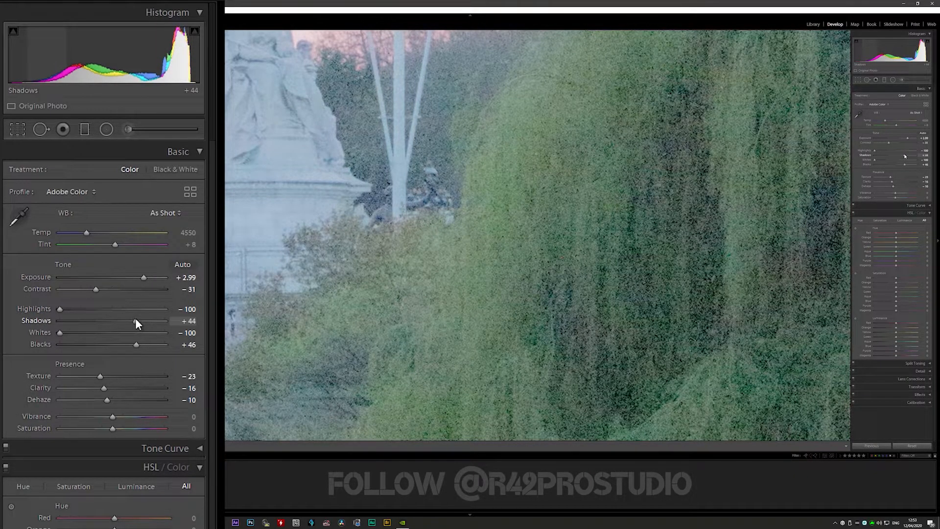
{"action": "left_click_drag", "start_coordinate": [136, 319], "coordinate": [123, 318]}
{"action": "double_click", "coordinate": [123, 320]}
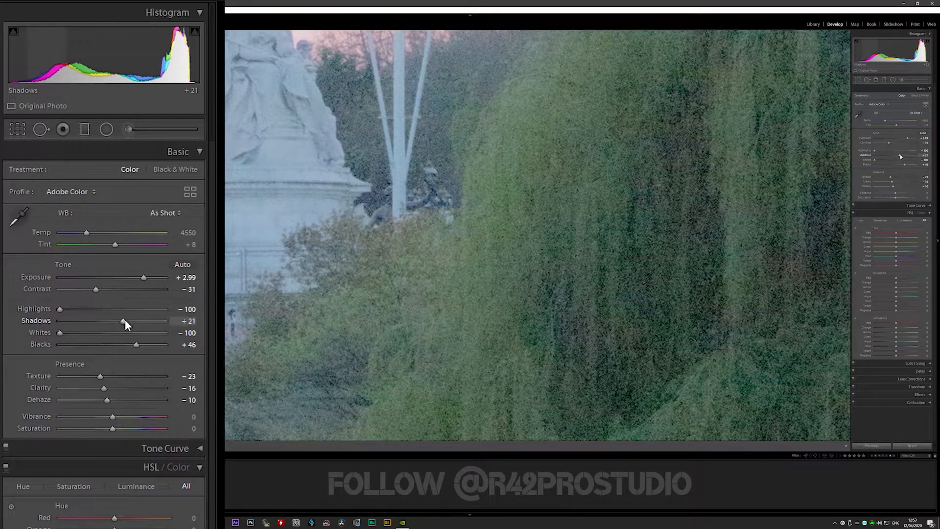
Reset Blacks to 0 and set Whites to -80 in the basic tone adjustments
{"action": "double_click", "coordinate": [133, 347]}
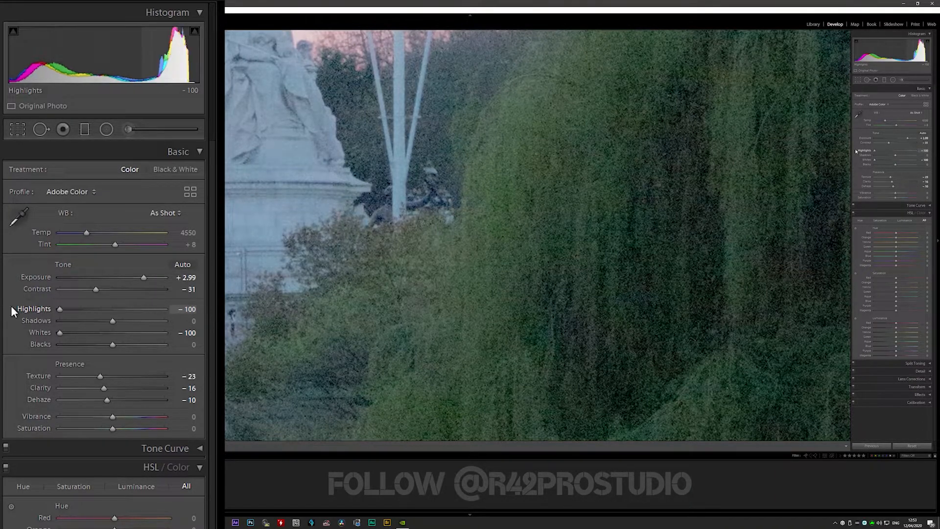
{"action": "mouse_move", "coordinate": [60, 332]}
{"action": "left_mouse_down"}
{"action": "mouse_move", "coordinate": [142, 339]}
{"action": "mouse_move", "coordinate": [70, 340]}
{"action": "left_mouse_up"}
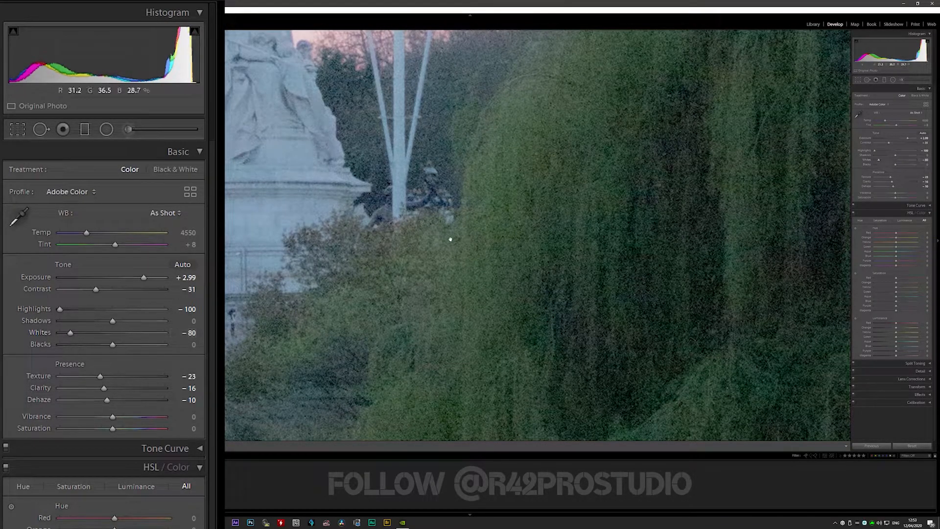
{"action": "left_click", "coordinate": [558, 177]}
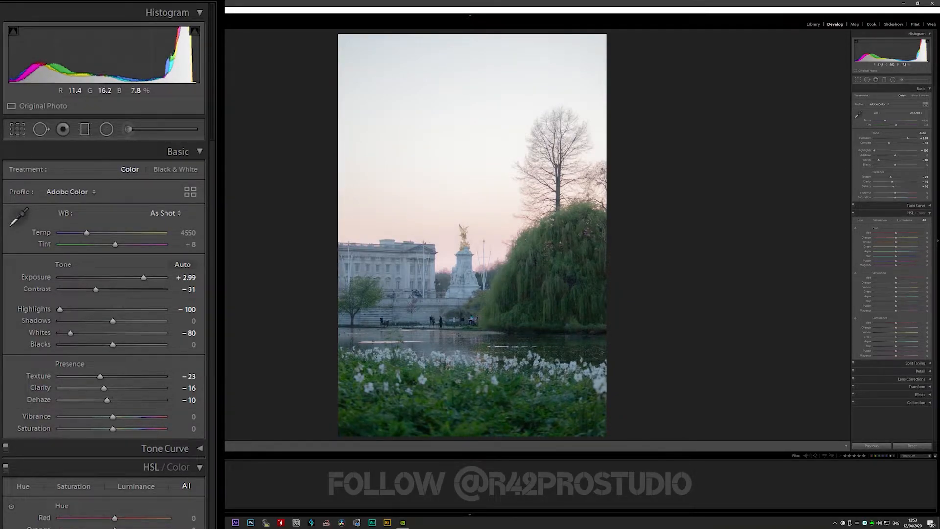
Compare the photo before and after the edits, both as a whole and magnified on the foreground flowers
{"action": "key", "text": "backslash"}
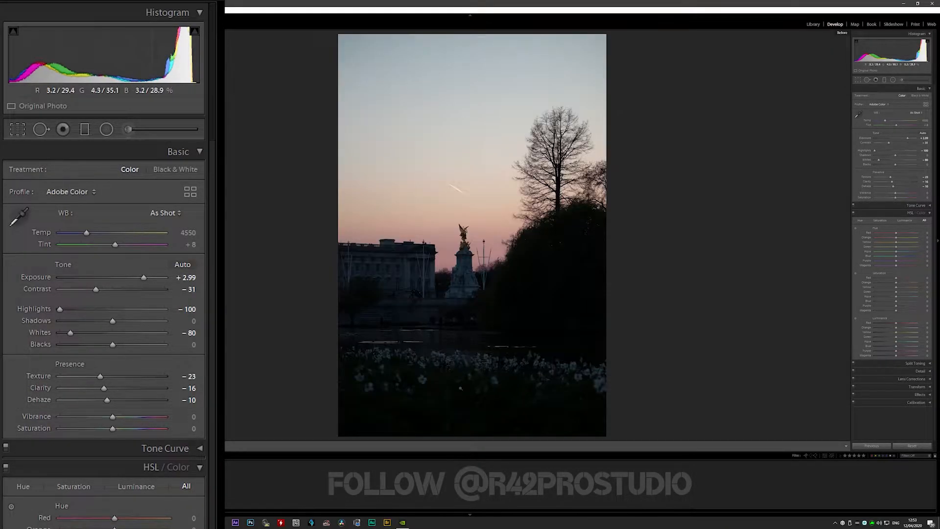
{"action": "left_click", "coordinate": [460, 381]}
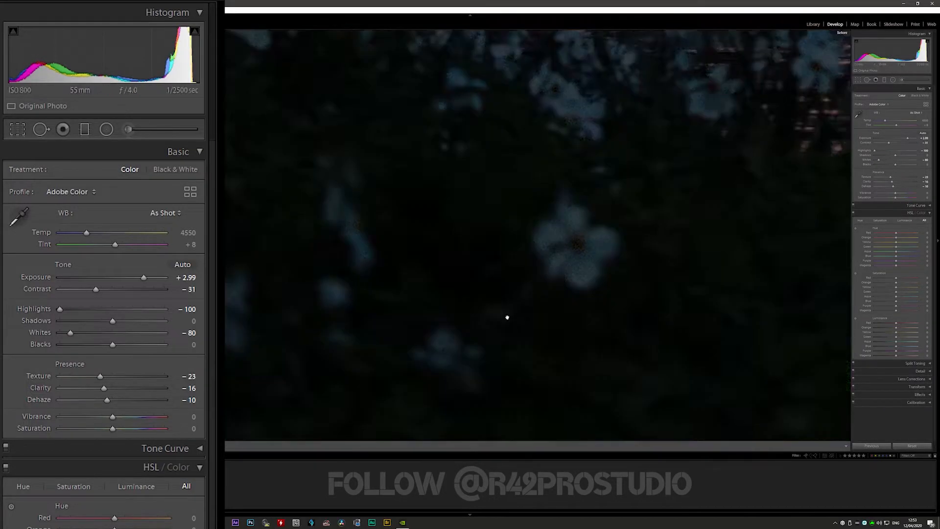
{"action": "key", "text": "backslash"}
{"action": "key", "text": "backslash"}
{"action": "left_click", "coordinate": [517, 307]}
{"action": "key", "text": "backslash"}
{"action": "key", "text": "backslash"}
{"action": "key", "text": "backslash"}
{"action": "key", "text": "backslash"}
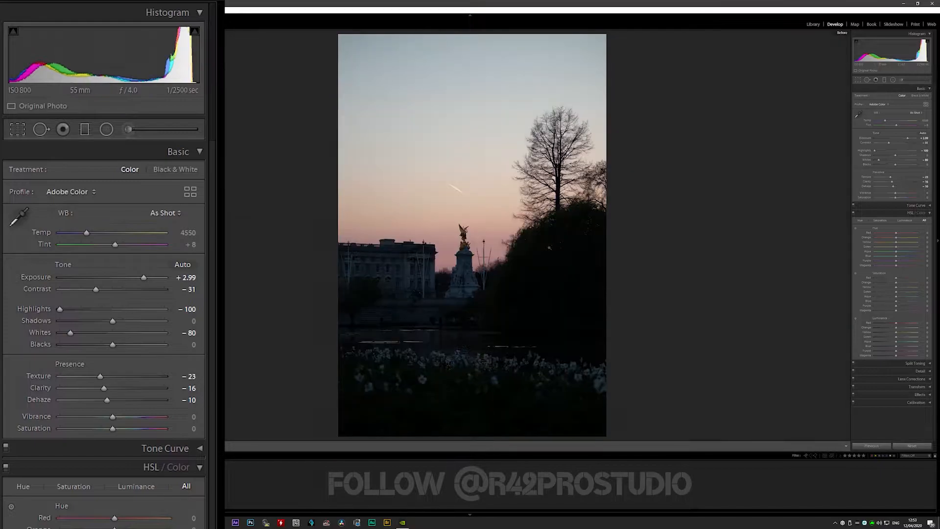
{"action": "key", "text": "backslash"}
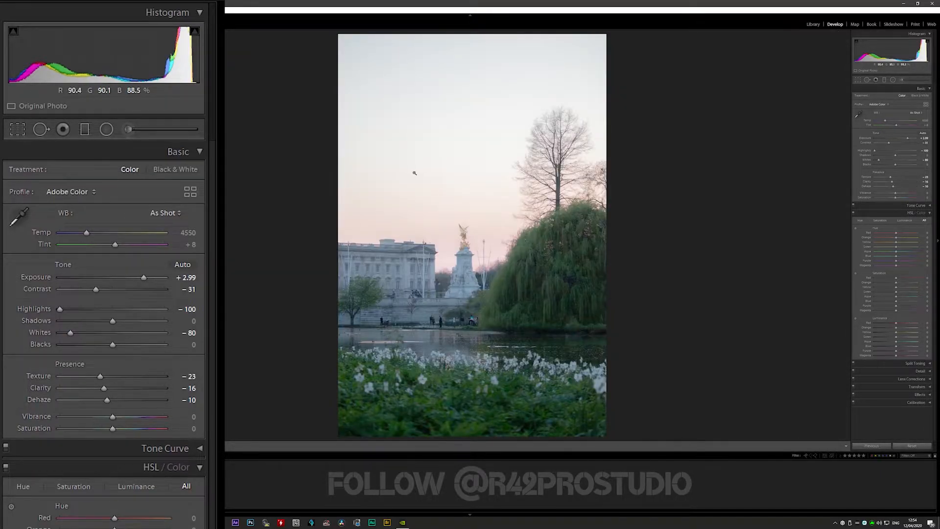
{"action": "key", "text": "backslash"}
{"action": "key", "text": "backslash"}
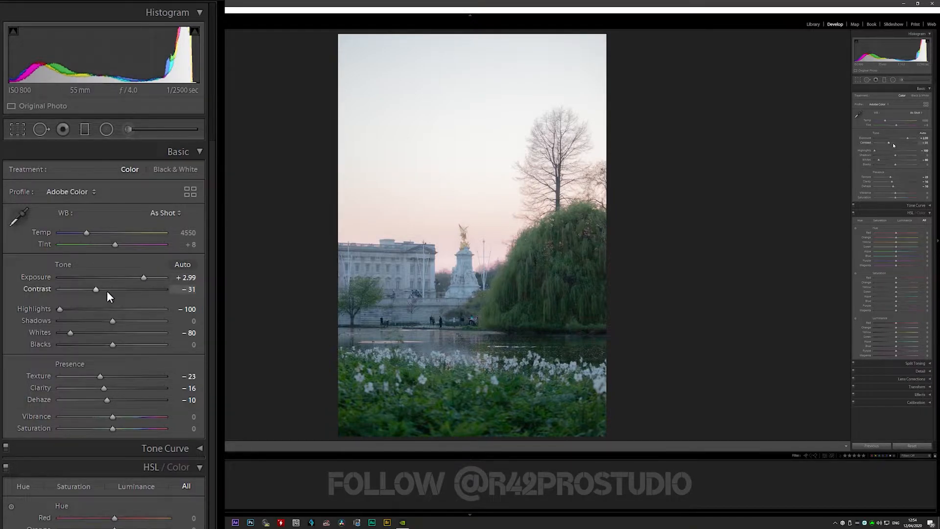
Set the photo's overall Contrast to -48 and Exposure to +2.75
{"action": "mouse_move", "coordinate": [95, 291]}
{"action": "left_mouse_down"}
{"action": "mouse_move", "coordinate": [109, 290]}
{"action": "mouse_move", "coordinate": [84, 287]}
{"action": "left_mouse_up"}
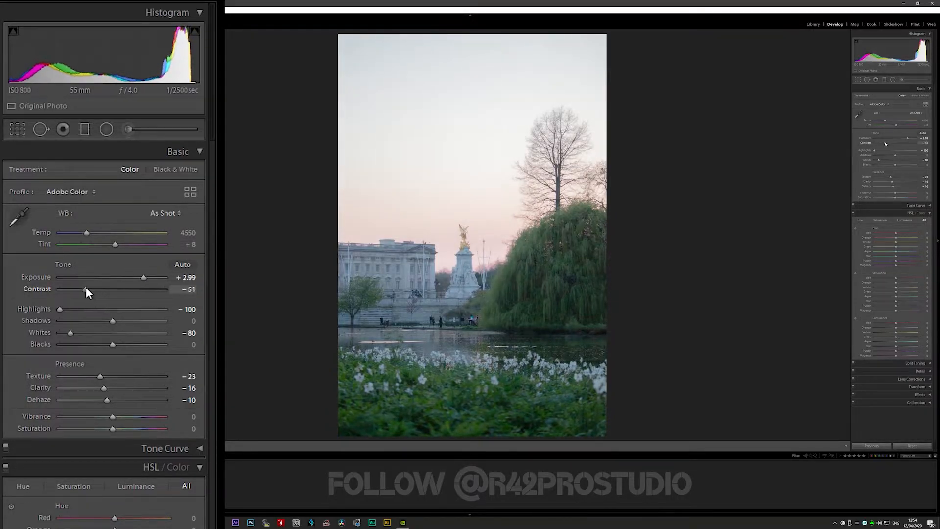
{"action": "left_click_drag", "start_coordinate": [143, 277], "coordinate": [142, 275]}
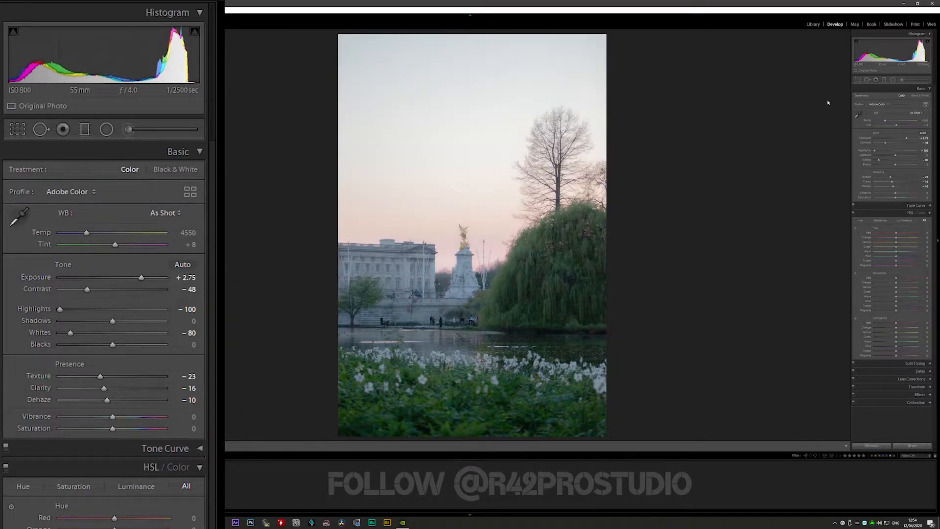
Add a graduated filter running downward over the upper sky and reset all its effect values to zero
{"action": "key", "text": "m"}
{"action": "left_click_drag", "start_coordinate": [444, 49], "coordinate": [445, 206]}
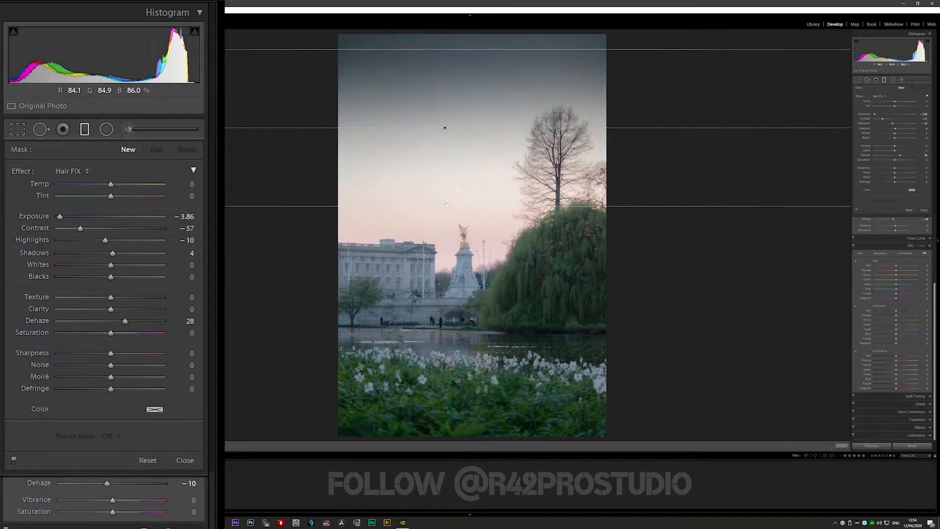
{"action": "double_click", "coordinate": [31, 172]}
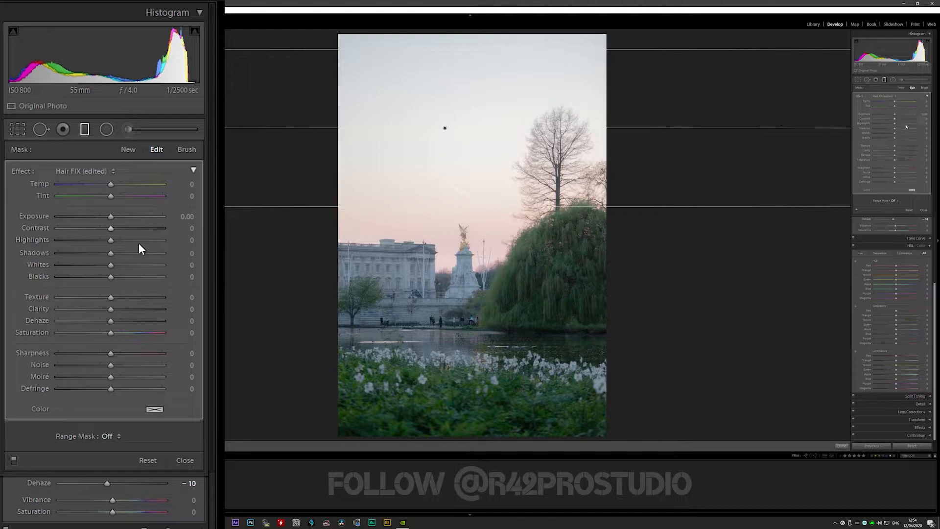
Set the sky filter's Highlights to -100, Exposure to -0.92, Saturation to 100, Dehaze to 21, Clarity to 15 and Texture to 7
{"action": "left_click_drag", "start_coordinate": [107, 241], "coordinate": [52, 241]}
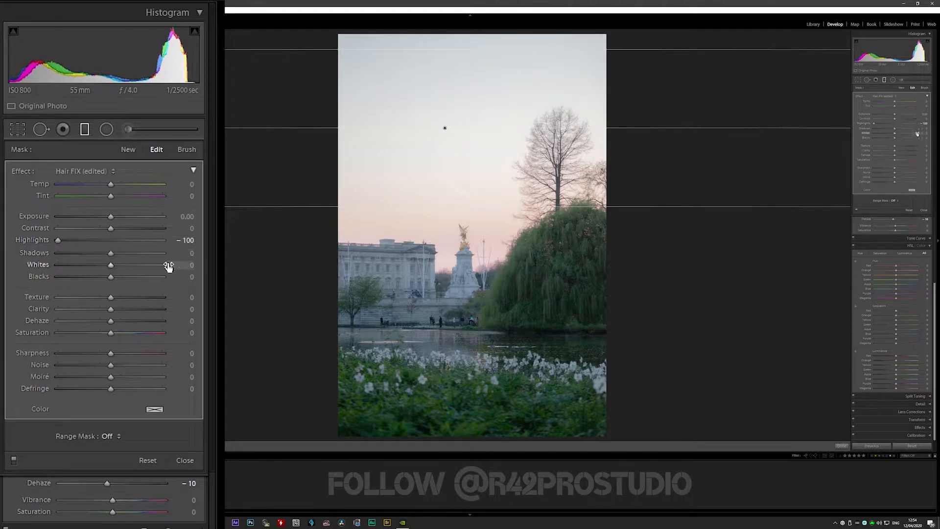
{"action": "left_click_drag", "start_coordinate": [112, 265], "coordinate": [1, 250]}
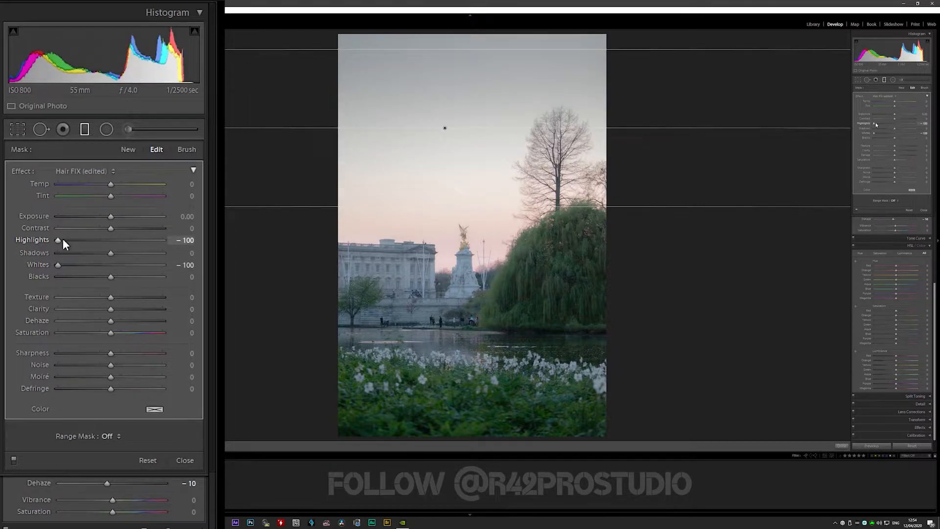
{"action": "double_click", "coordinate": [58, 265]}
{"action": "left_click_drag", "start_coordinate": [107, 218], "coordinate": [95, 213]}
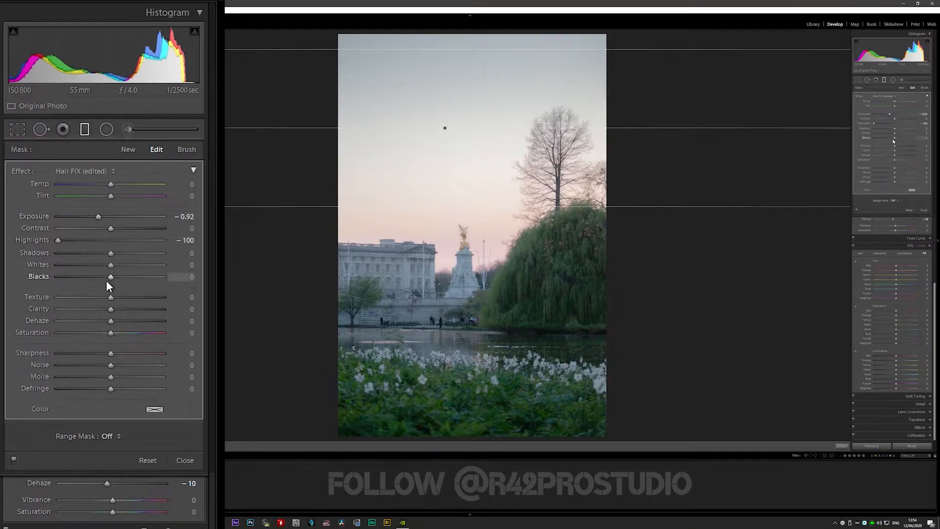
{"action": "left_click_drag", "start_coordinate": [113, 334], "coordinate": [198, 340]}
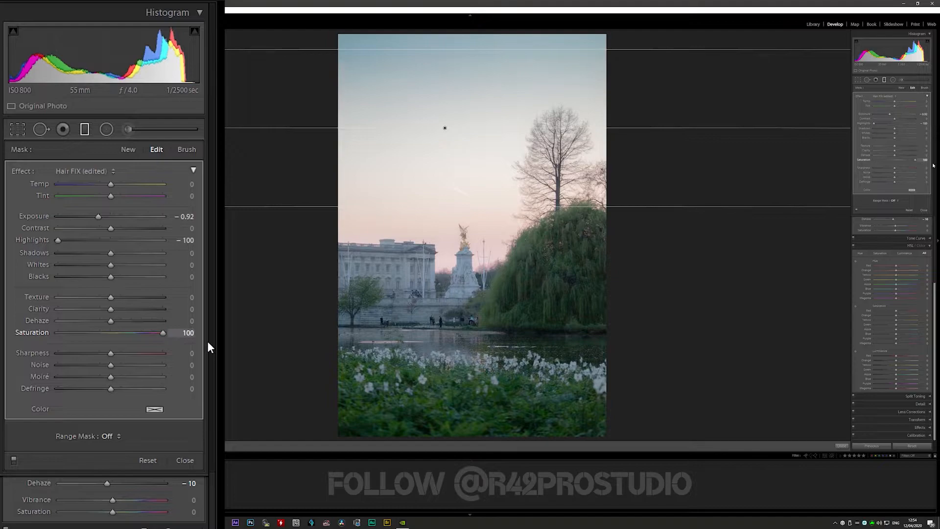
{"action": "left_click_drag", "start_coordinate": [112, 319], "coordinate": [117, 298]}
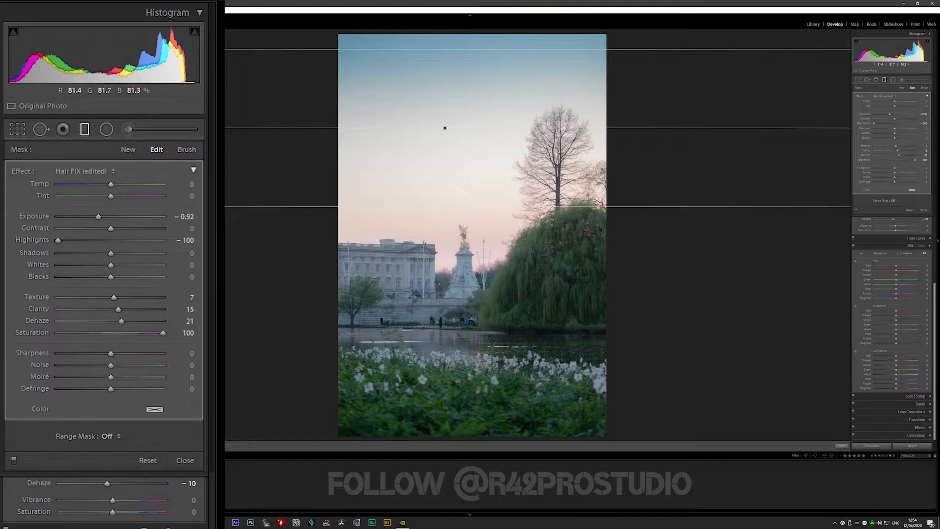
Move the sky gradient down to just above the statue, tilt it up toward the tree side and widen its transition
{"action": "left_click_drag", "start_coordinate": [445, 128], "coordinate": [450, 184]}
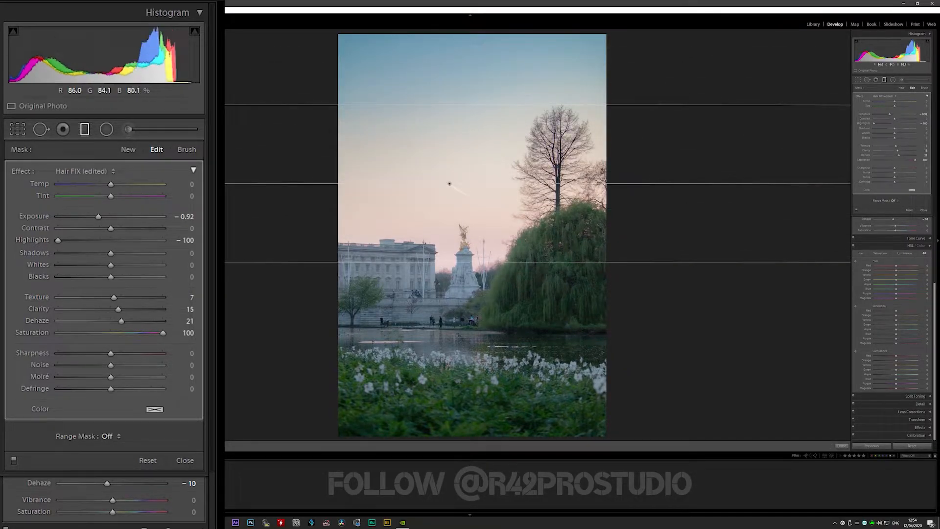
{"action": "left_click_drag", "start_coordinate": [363, 183], "coordinate": [363, 197]}
{"action": "left_click_drag", "start_coordinate": [449, 183], "coordinate": [465, 221]}
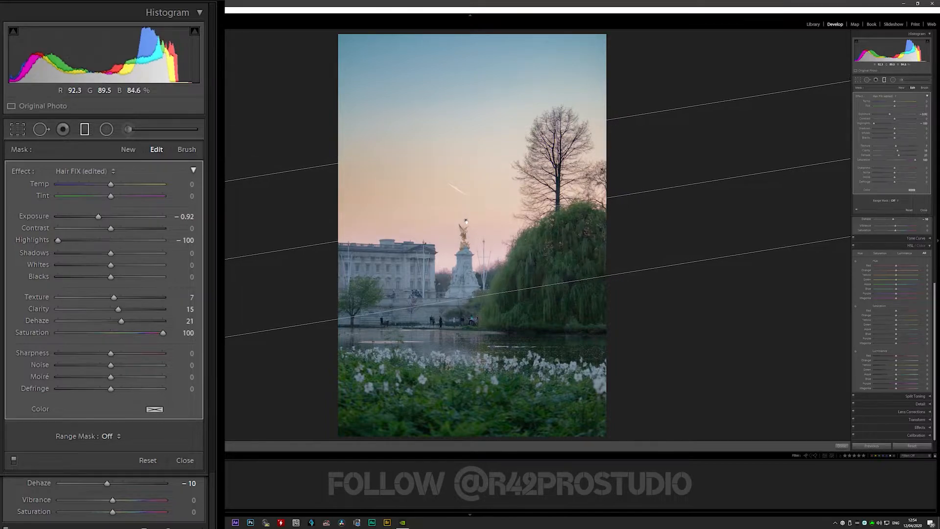
{"action": "left_click_drag", "start_coordinate": [445, 145], "coordinate": [446, 119]}
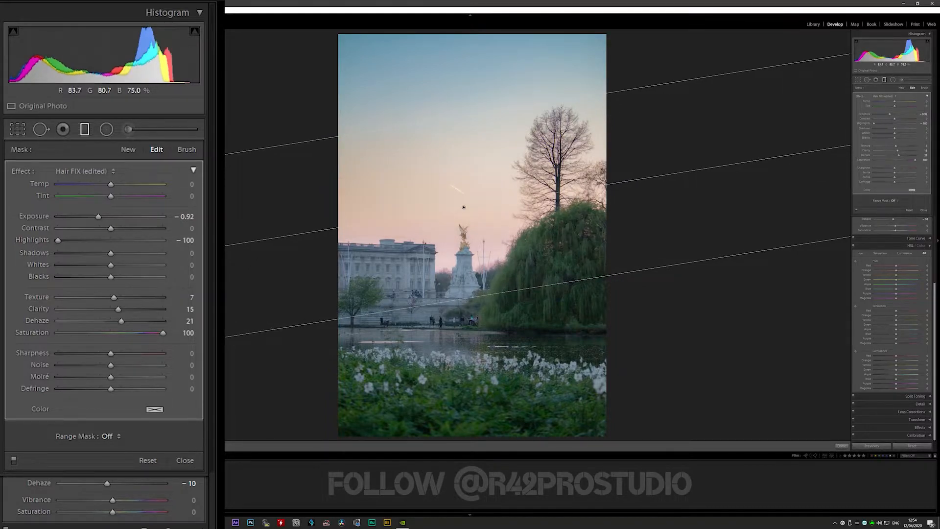
{"action": "left_click_drag", "start_coordinate": [463, 208], "coordinate": [467, 210]}
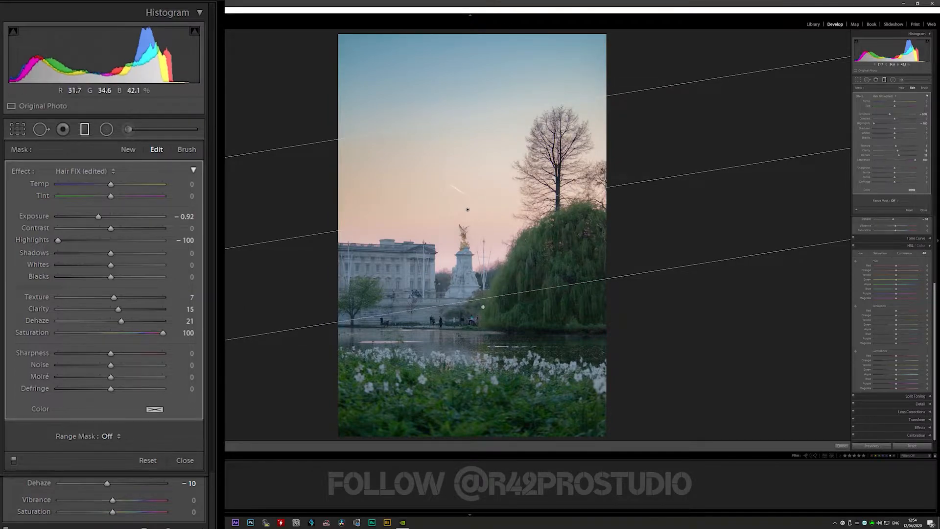
{"action": "left_click_drag", "start_coordinate": [467, 209], "coordinate": [469, 215]}
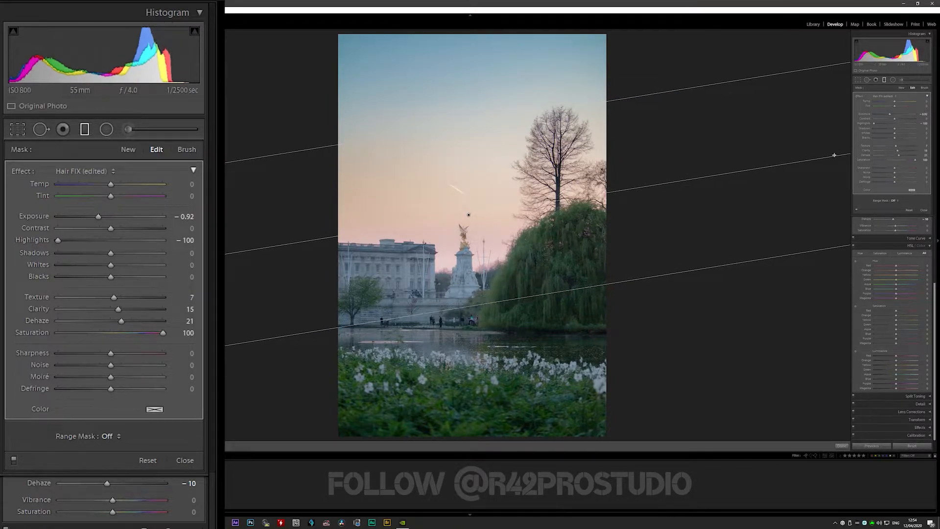
Set the sky filter's Contrast to 53, Exposure to -1.11, and Temp and Tint to 1
{"action": "left_click_drag", "start_coordinate": [114, 227], "coordinate": [139, 228]}
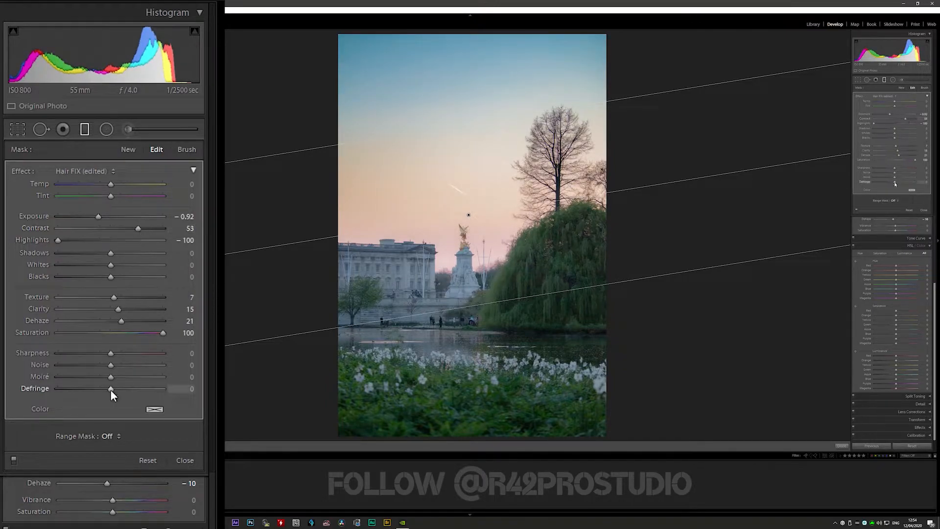
{"action": "left_click", "coordinate": [96, 216]}
{"action": "mouse_move", "coordinate": [113, 184]}
{"action": "left_mouse_down"}
{"action": "mouse_move", "coordinate": [103, 183]}
{"action": "mouse_move", "coordinate": [135, 198]}
{"action": "mouse_move", "coordinate": [111, 199]}
{"action": "left_mouse_up"}
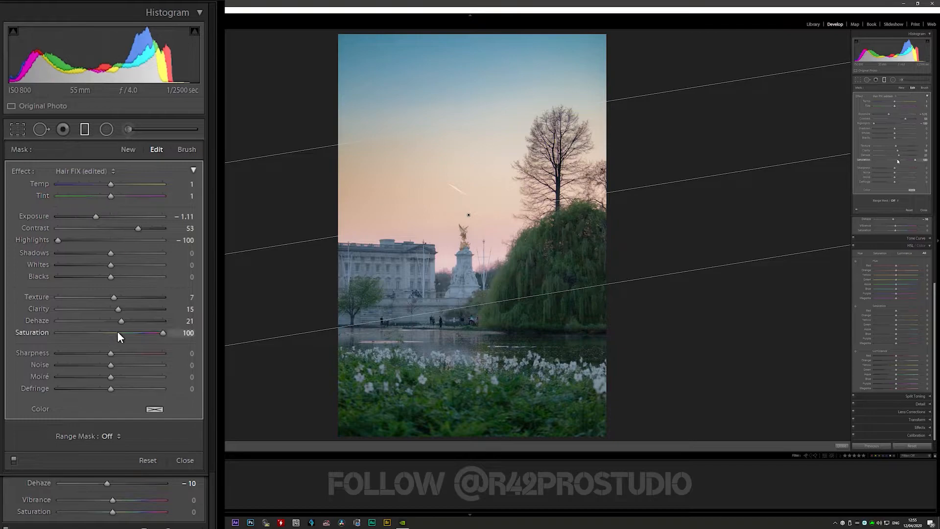
Set the sky filter's Texture to 40, Clarity to 38 and Dehaze to 15, and finish editing the filter
{"action": "left_click_drag", "start_coordinate": [121, 324], "coordinate": [58, 299]}
{"action": "left_click_drag", "start_coordinate": [874, 145], "coordinate": [914, 146]}
{"action": "left_click_drag", "start_coordinate": [92, 319], "coordinate": [130, 325]}
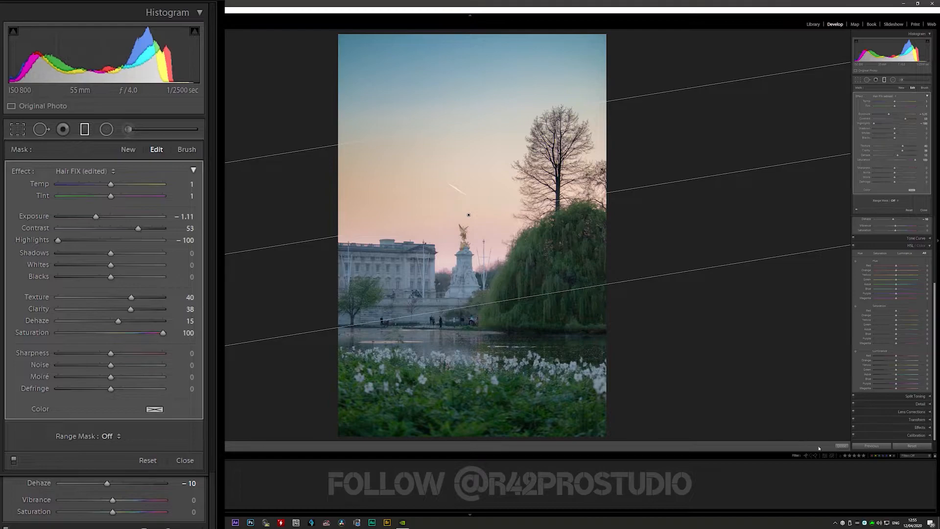
{"action": "left_click", "coordinate": [842, 446]}
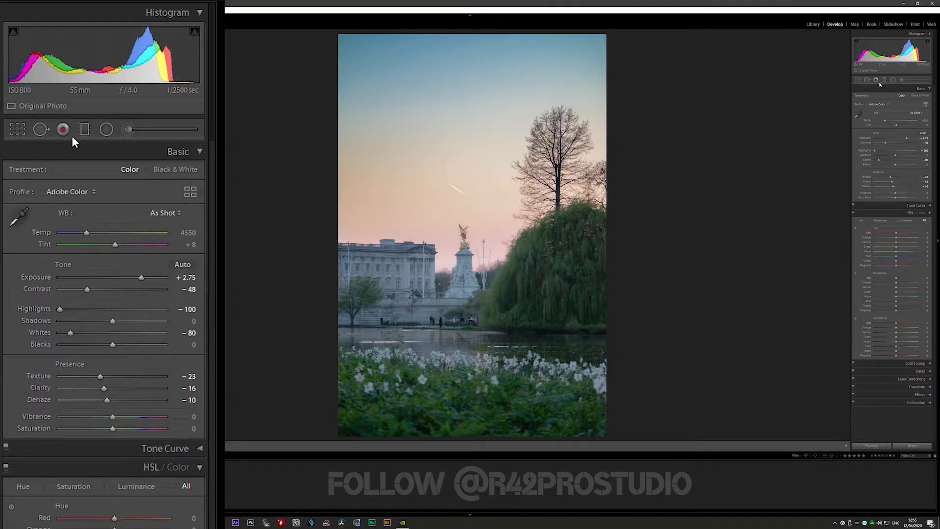
Add a second graduated filter from the photo's bottom edge up into the sky and reset its effect values to zero
{"action": "left_click", "coordinate": [84, 129]}
{"action": "left_click_drag", "start_coordinate": [484, 433], "coordinate": [481, 112]}
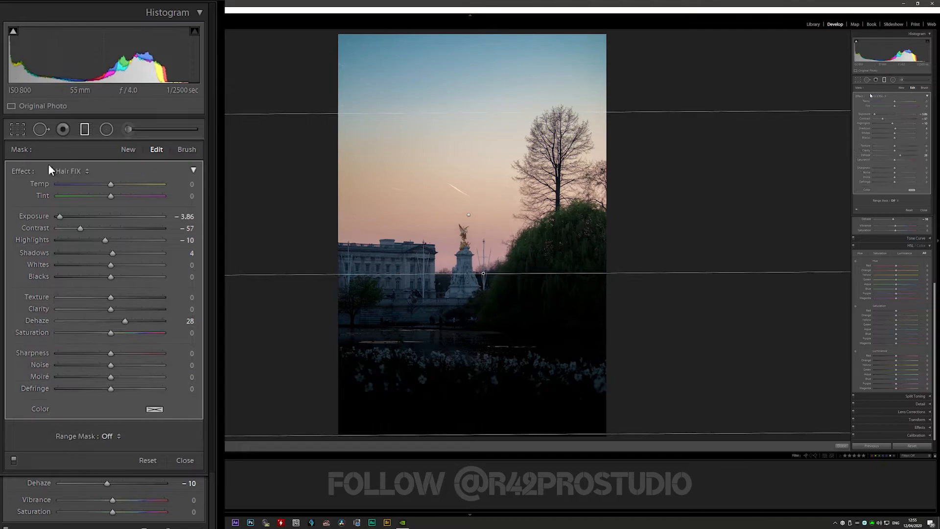
{"action": "double_click", "coordinate": [20, 169]}
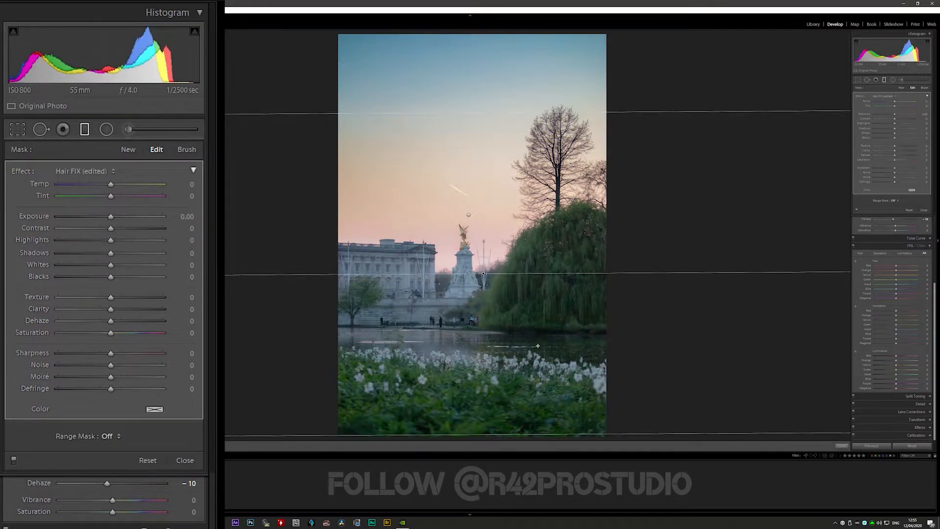
Set the foreground filter's Contrast to -100, Highlights to -44 and Dehaze to 53, leaving Sharpness at 0
{"action": "left_click_drag", "start_coordinate": [110, 230], "coordinate": [0, 248]}
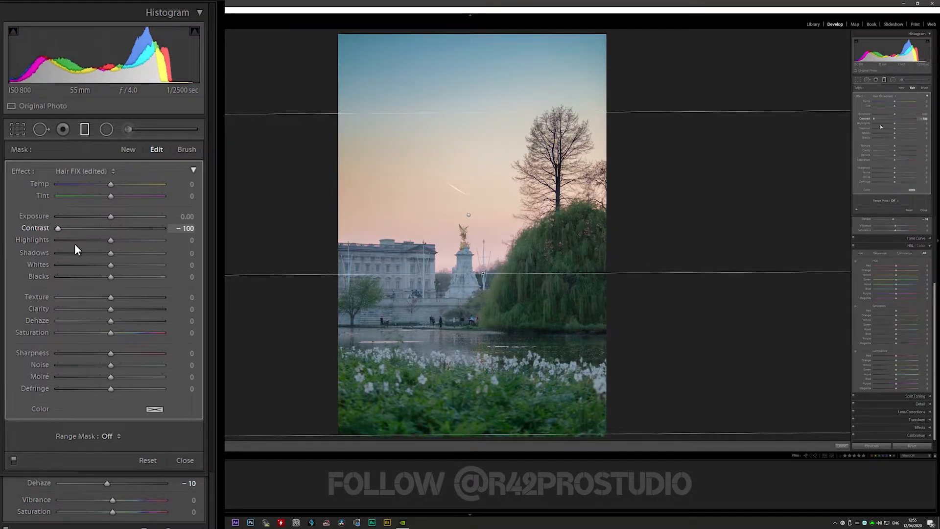
{"action": "mouse_move", "coordinate": [110, 240]}
{"action": "left_mouse_down"}
{"action": "mouse_move", "coordinate": [86, 240]}
{"action": "mouse_move", "coordinate": [96, 240]}
{"action": "left_mouse_up"}
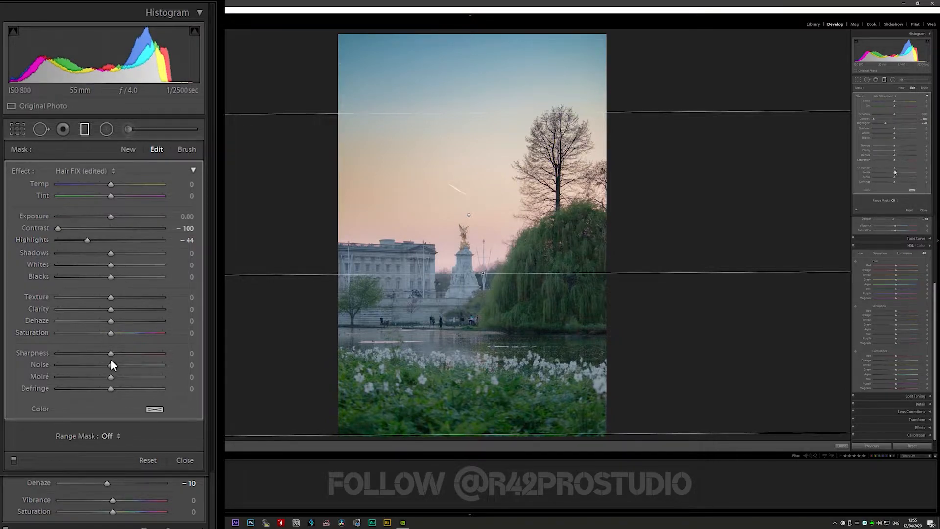
{"action": "left_click_drag", "start_coordinate": [110, 353], "coordinate": [94, 351]}
{"action": "double_click", "coordinate": [60, 354]}
{"action": "left_click_drag", "start_coordinate": [113, 322], "coordinate": [140, 327]}
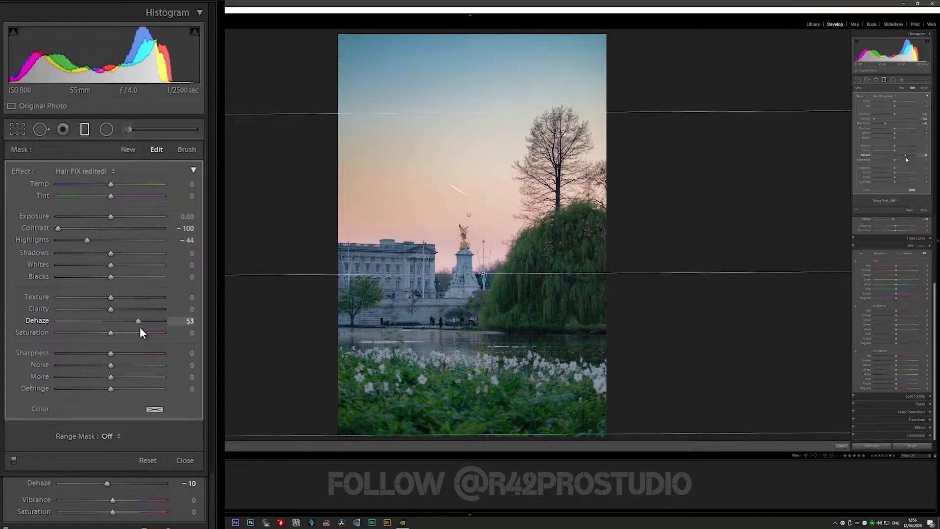
Set the foreground filter's Clarity to -18 and Texture to -20
{"action": "left_click", "coordinate": [99, 308]}
{"action": "mouse_move", "coordinate": [102, 301]}
{"action": "left_mouse_down"}
{"action": "mouse_move", "coordinate": [145, 298]}
{"action": "mouse_move", "coordinate": [83, 296]}
{"action": "mouse_move", "coordinate": [100, 305]}
{"action": "left_mouse_up"}
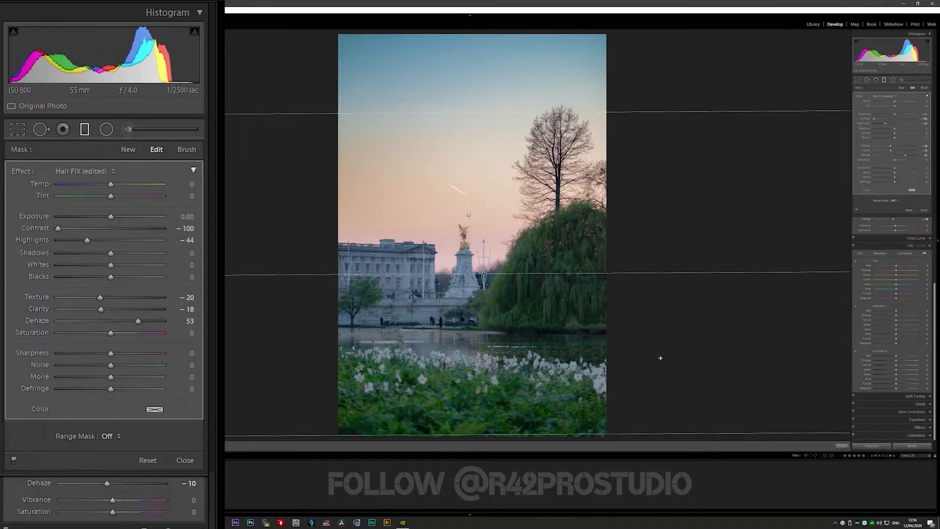
Set the whole photo's Contrast to -31 in the basic adjustments and finish editing the graduated filter
{"action": "scroll", "coordinate": [876, 294], "scroll_direction": "up", "scroll_amount": 4}
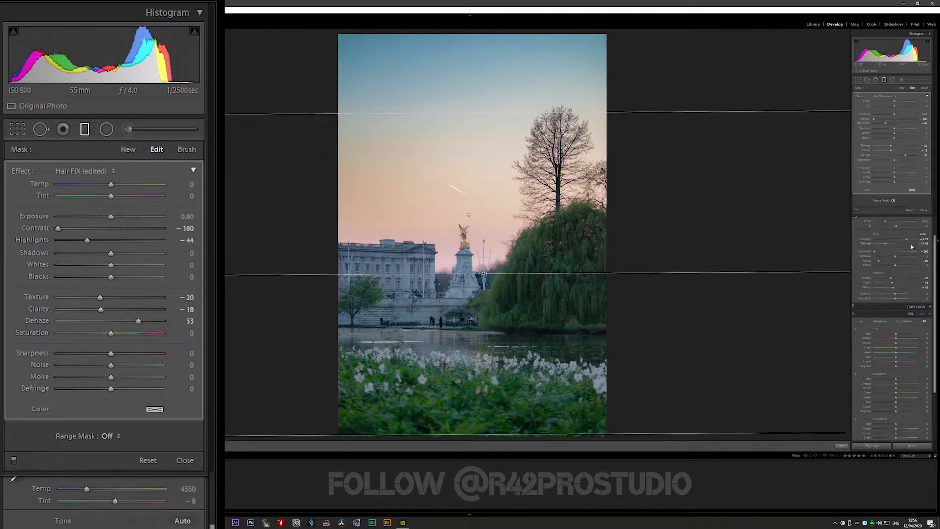
{"action": "left_click_drag", "start_coordinate": [887, 269], "coordinate": [890, 270]}
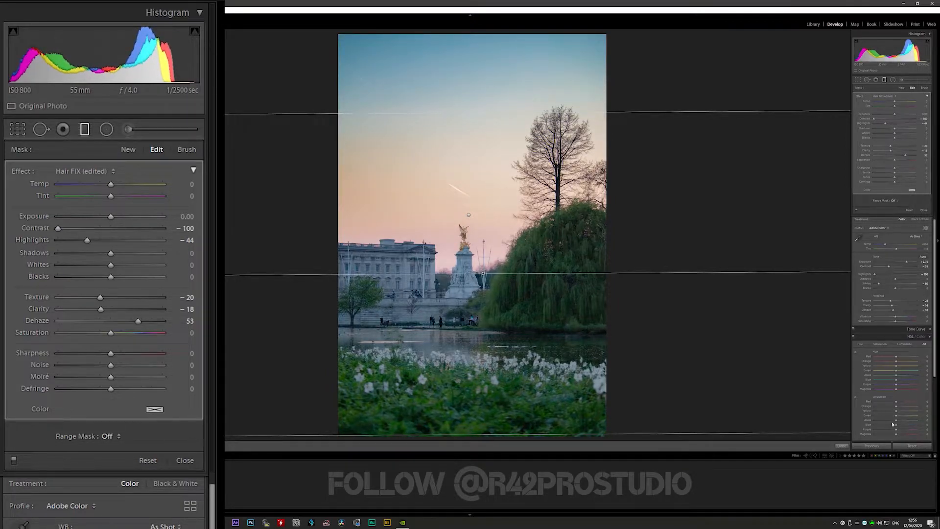
{"action": "left_click", "coordinate": [842, 446]}
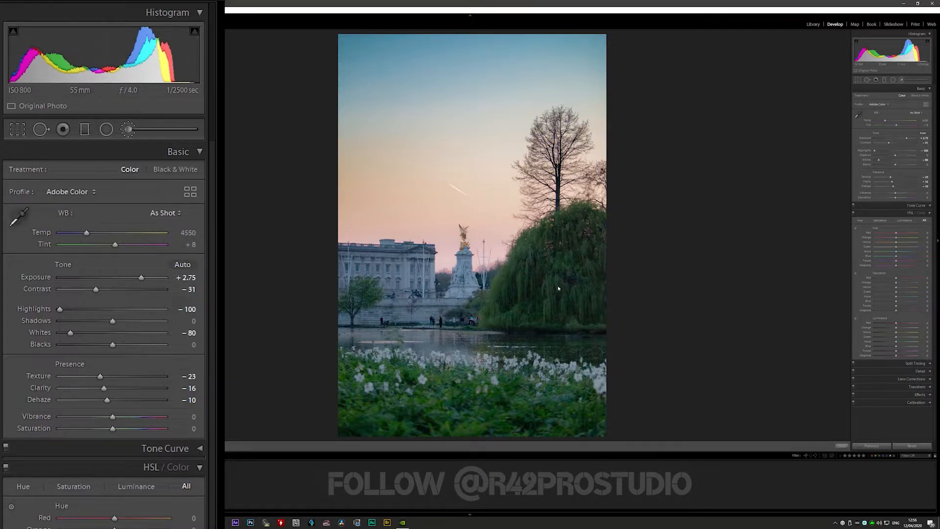
Brush a new local adjustment over the willow tree at size 11 and reset its effect values to zero
{"action": "key", "text": "k"}
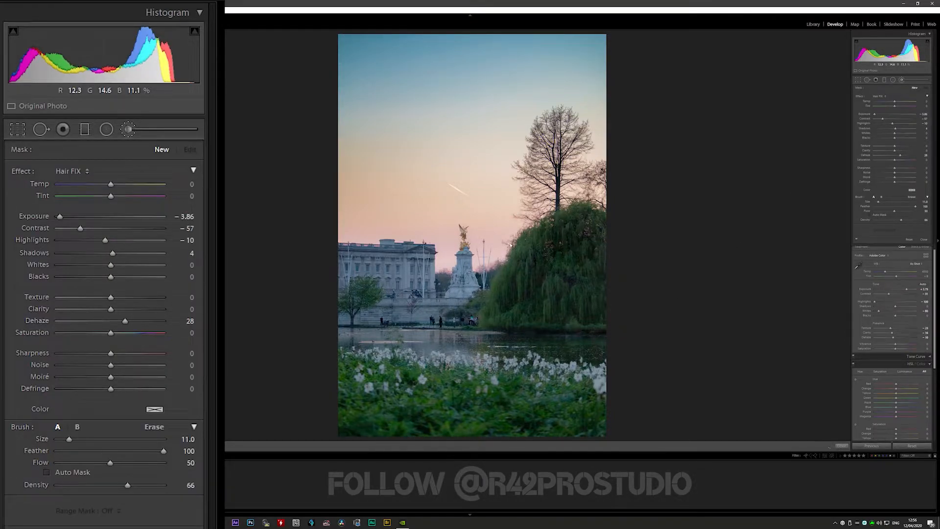
{"action": "left_click_drag", "start_coordinate": [590, 224], "coordinate": [502, 238]}
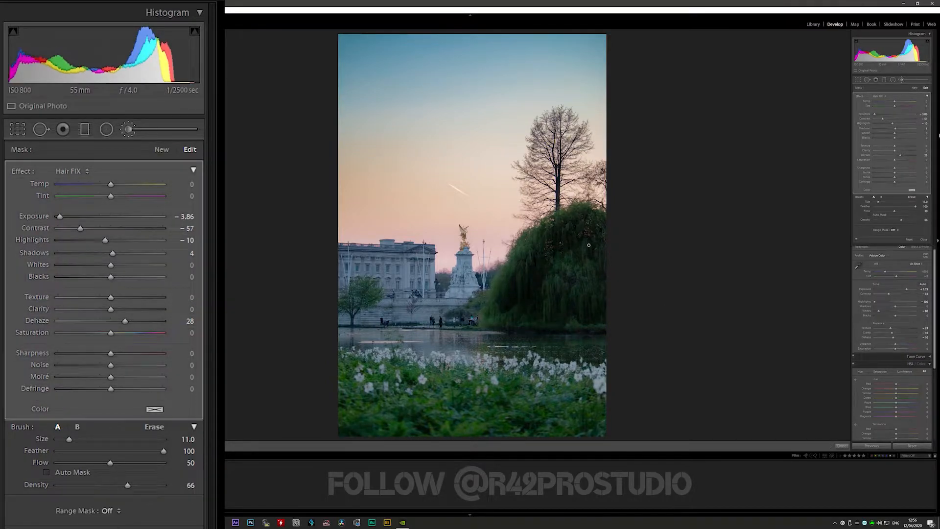
{"action": "double_click", "coordinate": [22, 171]}
Set the willow adjustment's Contrast to 28, Tint to -100 and Saturation to 28, and give it a green color overlay at 65% saturation
{"action": "mouse_move", "coordinate": [110, 229]}
{"action": "left_mouse_down"}
{"action": "mouse_move", "coordinate": [134, 230]}
{"action": "mouse_move", "coordinate": [48, 228]}
{"action": "mouse_move", "coordinate": [125, 229]}
{"action": "left_mouse_up"}
{"action": "mouse_move", "coordinate": [116, 193]}
{"action": "left_mouse_down"}
{"action": "mouse_move", "coordinate": [88, 193]}
{"action": "mouse_move", "coordinate": [104, 198]}
{"action": "left_mouse_up"}
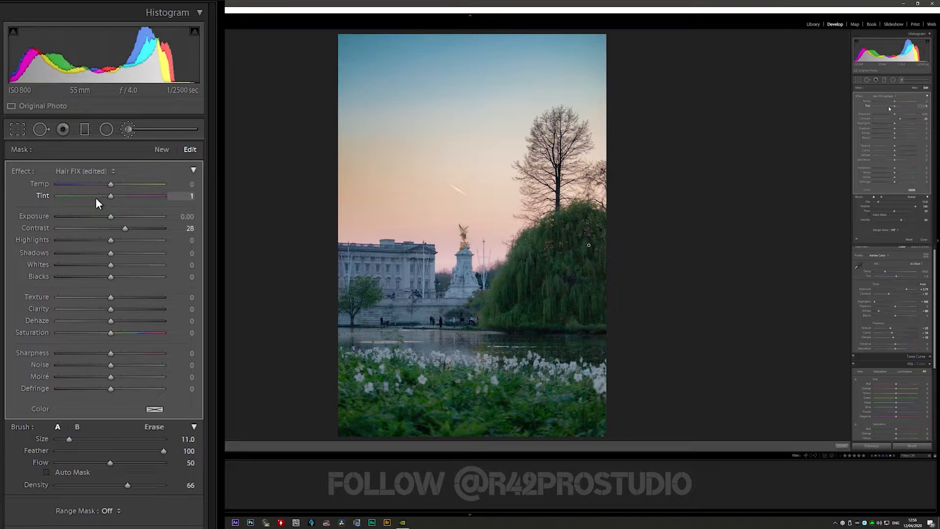
{"action": "mouse_move", "coordinate": [114, 336]}
{"action": "left_mouse_down"}
{"action": "mouse_move", "coordinate": [137, 336]}
{"action": "mouse_move", "coordinate": [127, 335]}
{"action": "left_mouse_up"}
{"action": "left_click", "coordinate": [153, 408]}
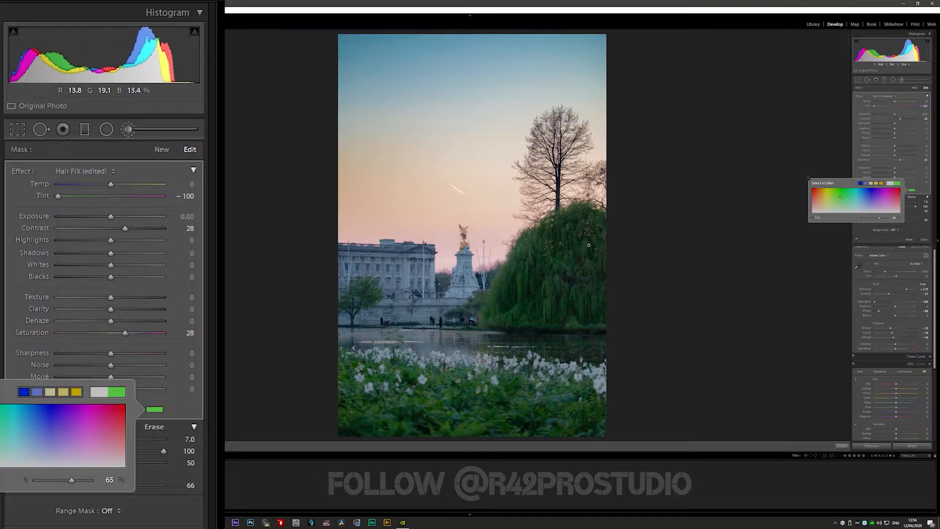
Extend the green adjustment over the remaining parts of the willow with a smaller brush, size 5 to 6
{"action": "left_click", "coordinate": [584, 253]}
{"action": "scroll", "coordinate": [580, 295], "scroll_direction": "down", "scroll_amount": 2}
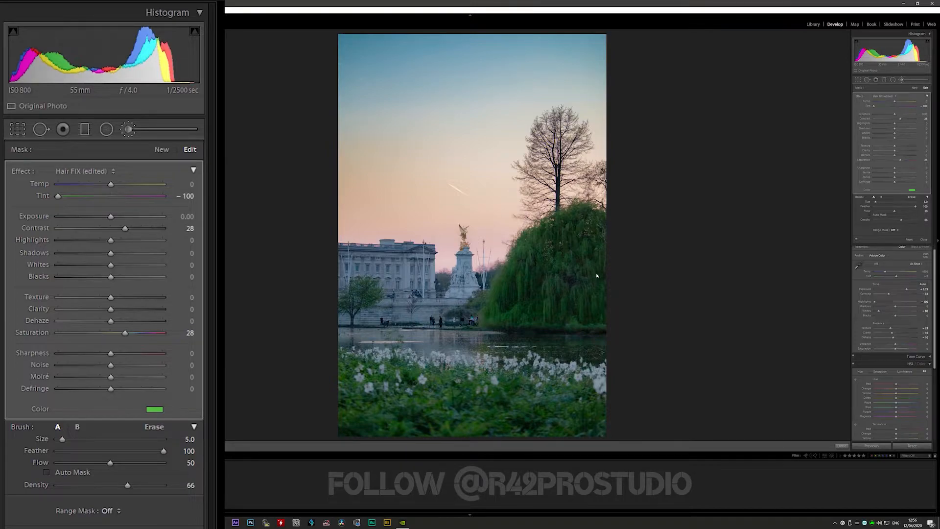
{"action": "scroll", "coordinate": [588, 196], "scroll_direction": "up", "scroll_amount": 1}
Brush a new adjustment over the foreground grass and flowers at size 10 and reset its effect values to zero
{"action": "left_click", "coordinate": [162, 149]}
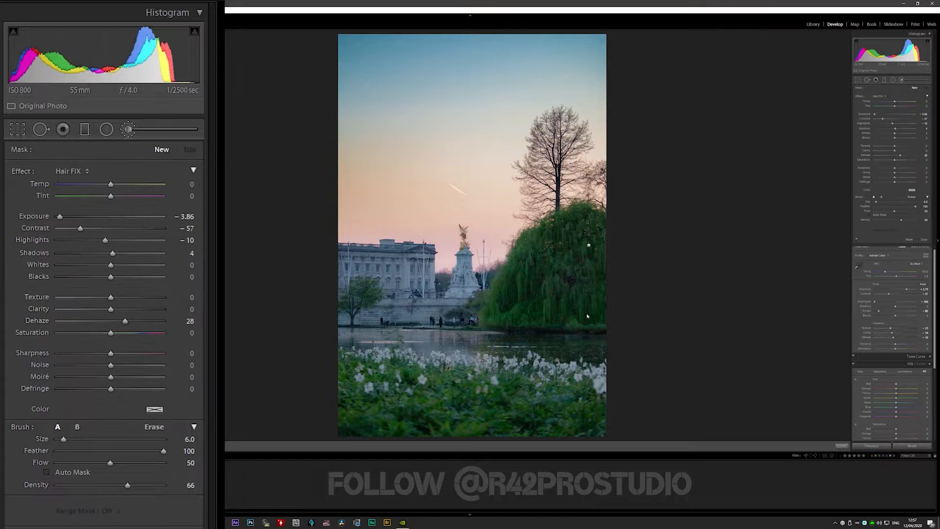
{"action": "scroll", "coordinate": [571, 411], "scroll_direction": "up", "scroll_amount": 4}
{"action": "mouse_move", "coordinate": [564, 415]}
{"action": "left_mouse_down"}
{"action": "mouse_move", "coordinate": [353, 407]}
{"action": "mouse_move", "coordinate": [458, 394]}
{"action": "mouse_move", "coordinate": [335, 362]}
{"action": "mouse_move", "coordinate": [461, 372]}
{"action": "mouse_move", "coordinate": [321, 380]}
{"action": "mouse_move", "coordinate": [392, 408]}
{"action": "mouse_move", "coordinate": [490, 387]}
{"action": "mouse_move", "coordinate": [638, 414]}
{"action": "left_mouse_up"}
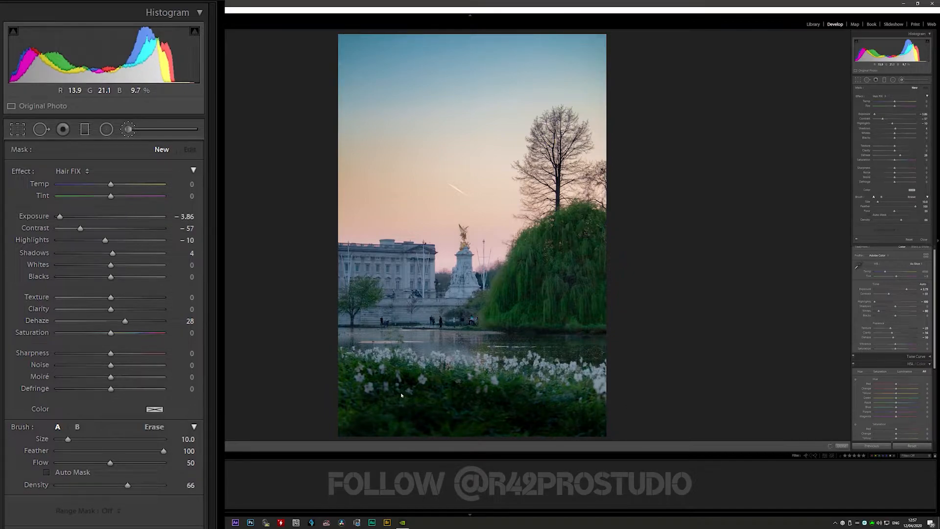
{"action": "double_click", "coordinate": [25, 172]}
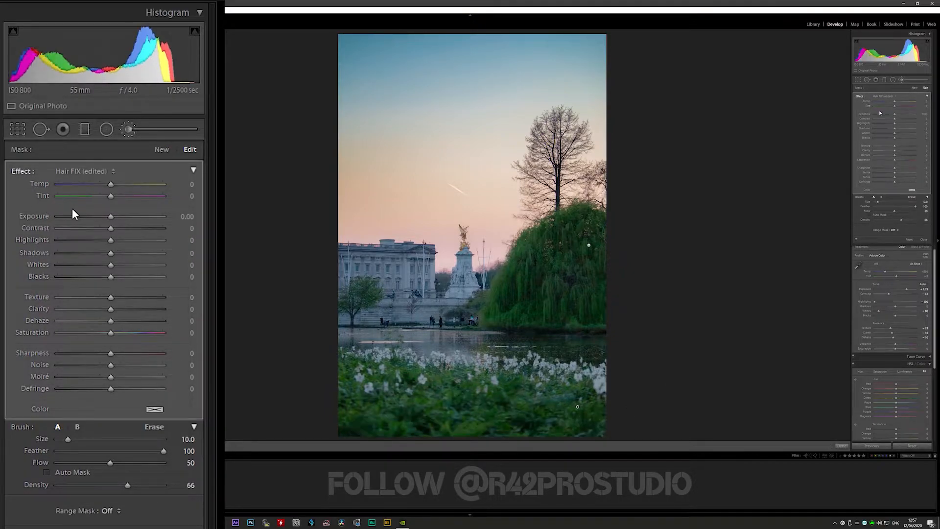
Set the foreground brush adjustment's Exposure to -0.69, Saturation to 99, Dehaze to 36 and Clarity to 24, and enlarge the brush to size 12
{"action": "left_click_drag", "start_coordinate": [109, 215], "coordinate": [100, 216]}
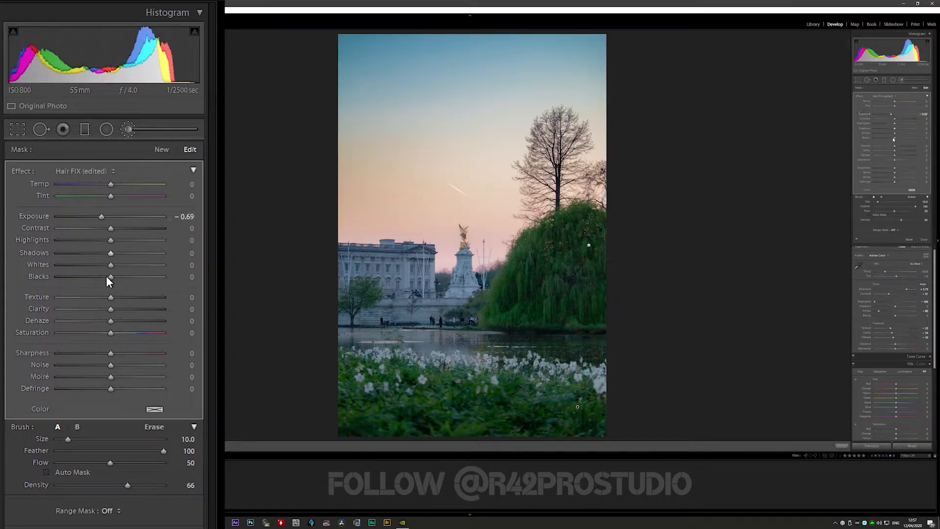
{"action": "left_click_drag", "start_coordinate": [112, 332], "coordinate": [163, 336]}
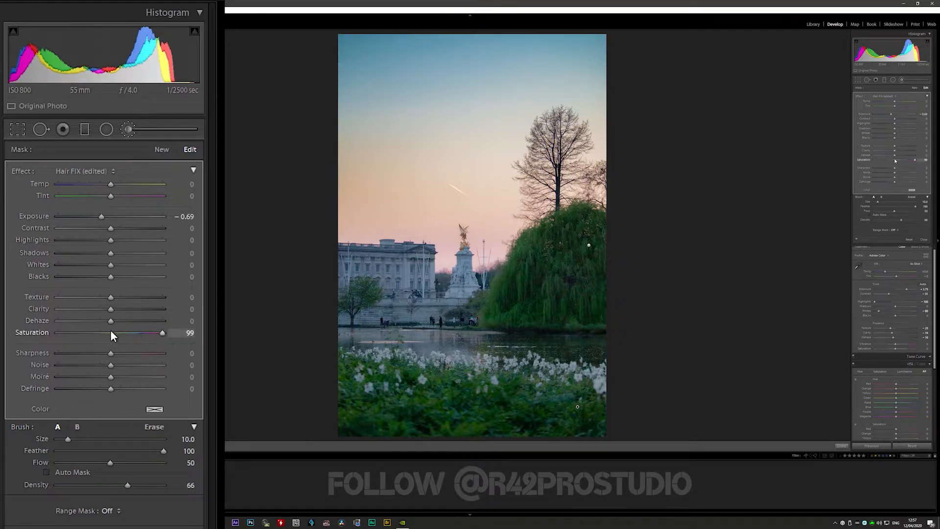
{"action": "mouse_move", "coordinate": [112, 319]}
{"action": "left_mouse_down"}
{"action": "mouse_move", "coordinate": [135, 321]}
{"action": "mouse_move", "coordinate": [124, 310]}
{"action": "left_mouse_up"}
{"action": "scroll", "coordinate": [557, 420], "scroll_direction": "up", "scroll_amount": 2}
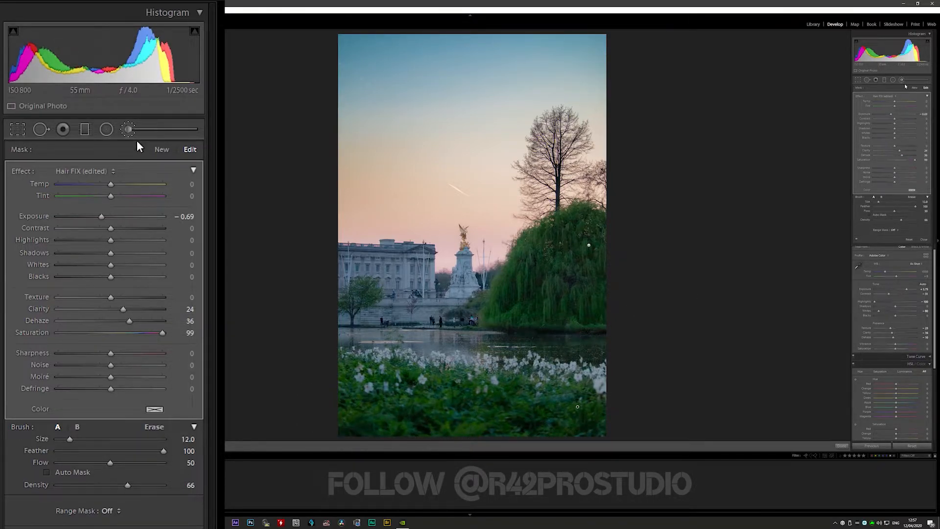
Start a new brush adjustment with all effect values at zero and brush over the palace facade at size 6
{"action": "left_click", "coordinate": [161, 149]}
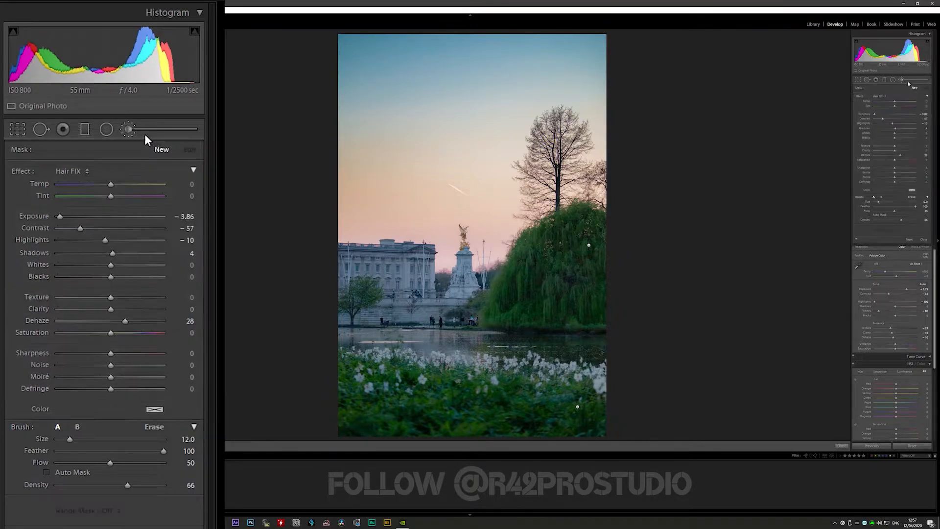
{"action": "left_click", "coordinate": [129, 129]}
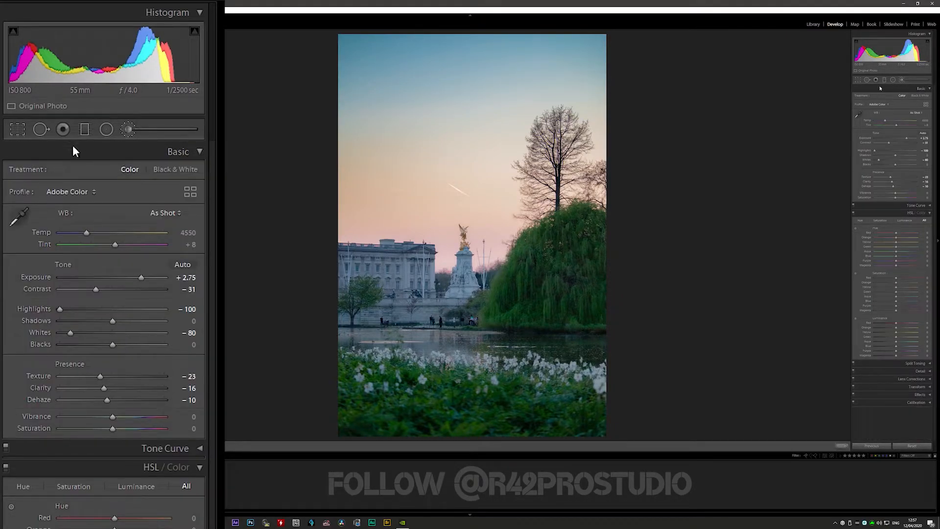
{"action": "key", "text": "k"}
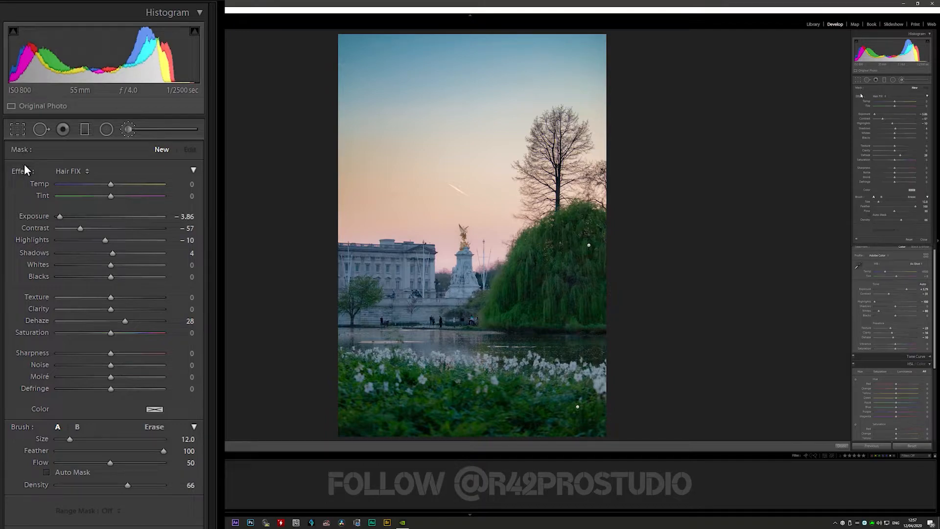
{"action": "double_click", "coordinate": [25, 170]}
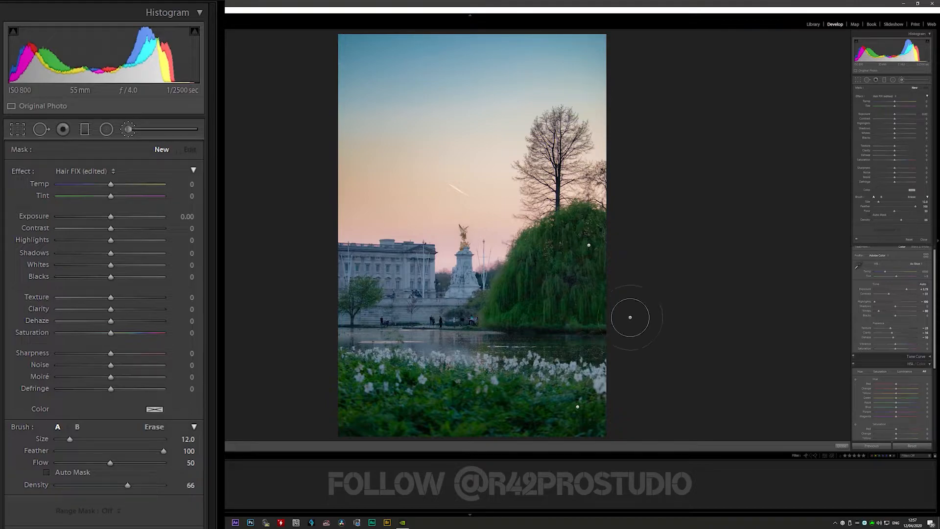
{"action": "scroll", "coordinate": [398, 260], "scroll_direction": "down", "scroll_amount": 3}
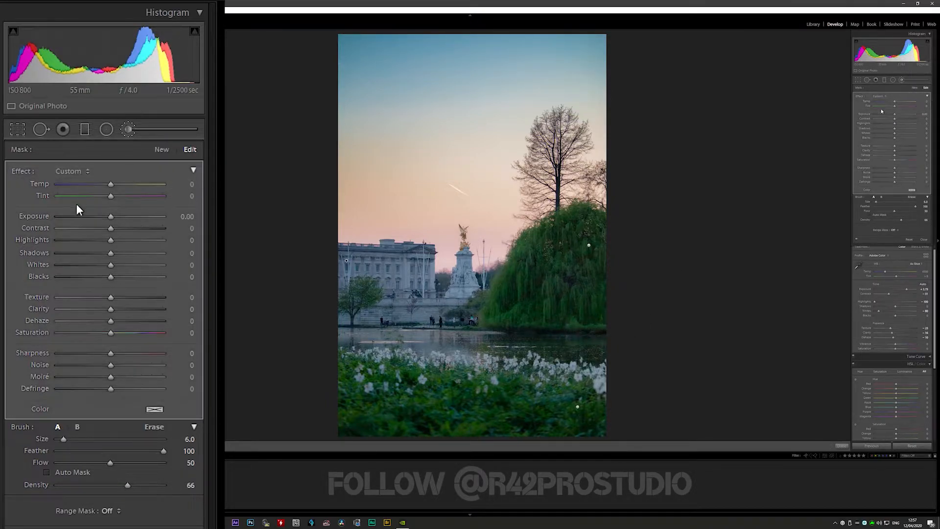
Set the palace adjustment's Exposure to 3.24, Contrast to -22, Highlights to 37 and Whites to 94
{"action": "left_click_drag", "start_coordinate": [894, 116], "coordinate": [894, 115]}
{"action": "mouse_move", "coordinate": [110, 217]}
{"action": "left_mouse_down"}
{"action": "mouse_move", "coordinate": [163, 215]}
{"action": "mouse_move", "coordinate": [98, 228]}
{"action": "mouse_move", "coordinate": [166, 240]}
{"action": "mouse_move", "coordinate": [130, 241]}
{"action": "mouse_move", "coordinate": [143, 266]}
{"action": "mouse_move", "coordinate": [160, 266]}
{"action": "left_mouse_up"}
Brush the brightening adjustment over the palace's lower walls and along its roofline, varying the brush between sizes 3 and 7
{"action": "scroll", "coordinate": [296, 308], "scroll_direction": "down", "scroll_amount": 1}
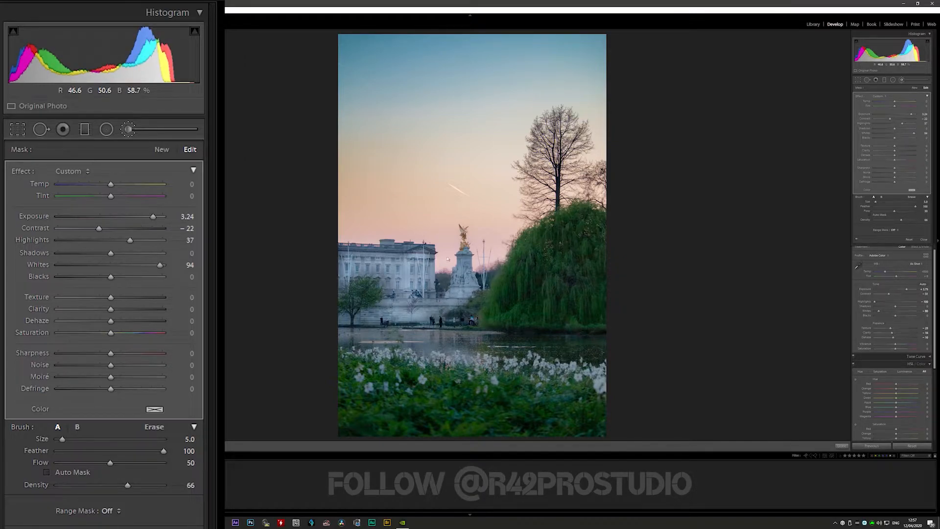
{"action": "scroll", "coordinate": [439, 288], "scroll_direction": "down", "scroll_amount": 2}
{"action": "mouse_move", "coordinate": [434, 301]}
{"action": "left_mouse_down"}
{"action": "mouse_move", "coordinate": [430, 289]}
{"action": "mouse_move", "coordinate": [417, 290]}
{"action": "left_mouse_up"}
{"action": "scroll", "coordinate": [417, 291], "scroll_direction": "up", "scroll_amount": 4}
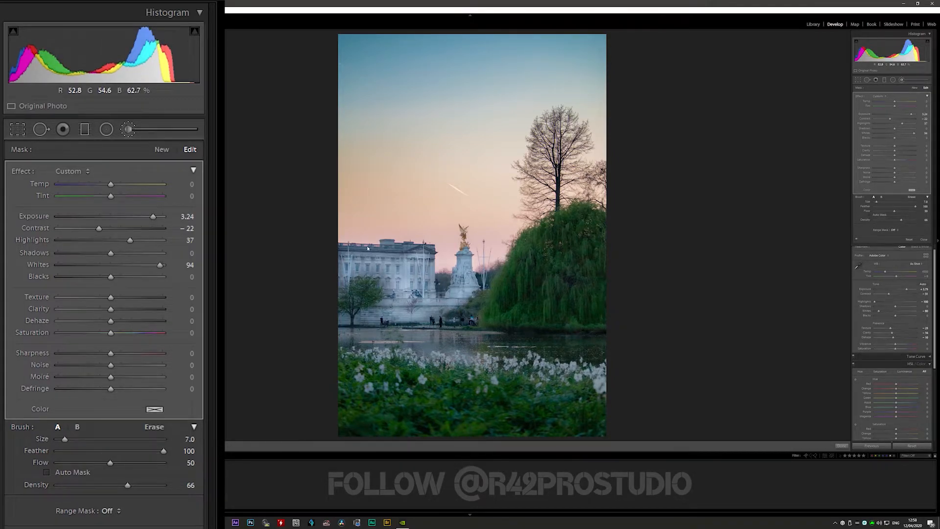
{"action": "scroll", "coordinate": [343, 247], "scroll_direction": "down", "scroll_amount": 3}
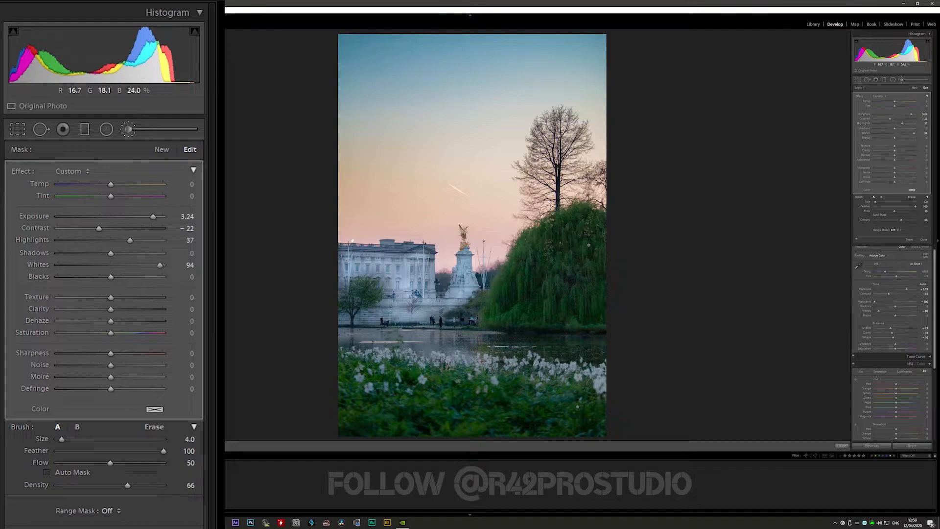
{"action": "mouse_move", "coordinate": [421, 241]}
{"action": "left_mouse_down"}
{"action": "mouse_move", "coordinate": [382, 238]}
{"action": "mouse_move", "coordinate": [408, 241]}
{"action": "left_mouse_up"}
{"action": "key", "text": "bracketleft"}
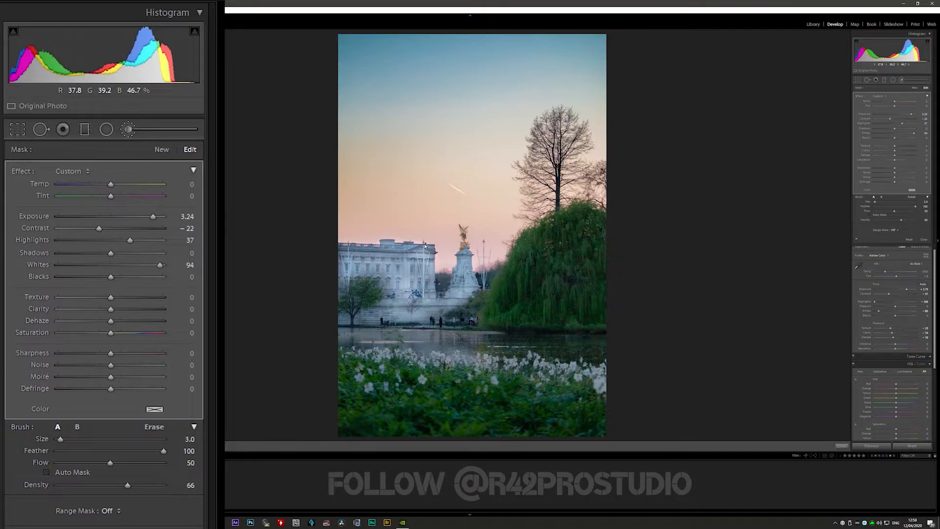
Brush over the rest of the palace facade and across the terrace wall below it
{"action": "key", "text": "bracketright"}
{"action": "key", "text": "bracketright"}
{"action": "key", "text": "bracketright"}
{"action": "scroll", "coordinate": [375, 270], "scroll_direction": "down", "scroll_amount": 1}
{"action": "mouse_move", "coordinate": [382, 275]}
{"action": "left_mouse_down"}
{"action": "mouse_move", "coordinate": [355, 261]}
{"action": "mouse_move", "coordinate": [337, 267]}
{"action": "mouse_move", "coordinate": [344, 281]}
{"action": "left_mouse_up"}
{"action": "mouse_move", "coordinate": [430, 311]}
{"action": "left_mouse_down"}
{"action": "mouse_move", "coordinate": [444, 302]}
{"action": "mouse_move", "coordinate": [454, 315]}
{"action": "mouse_move", "coordinate": [326, 308]}
{"action": "left_mouse_up"}
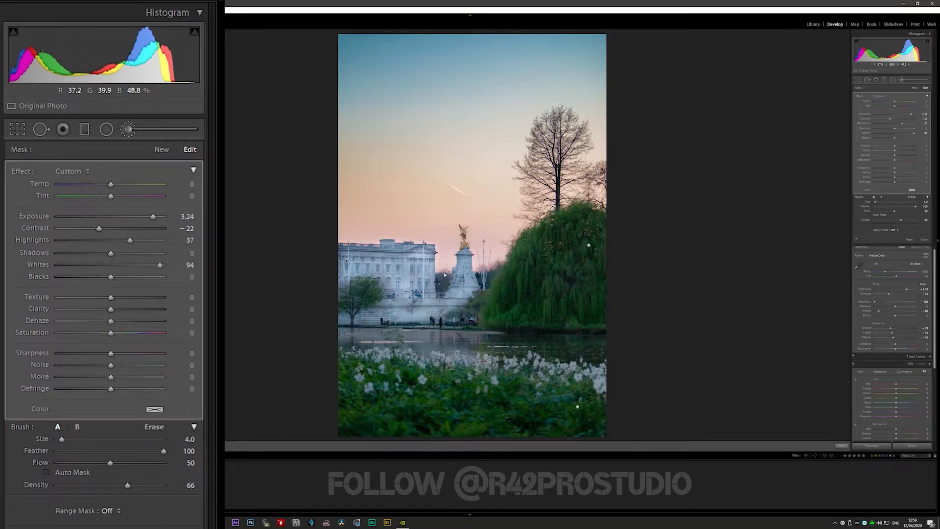
{"action": "key", "text": "alt"}
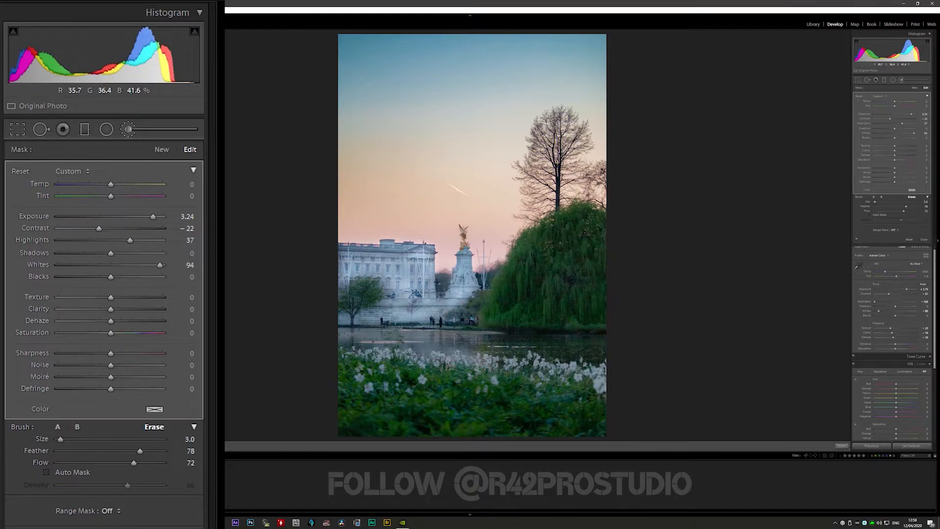
{"action": "scroll", "coordinate": [347, 261], "scroll_direction": "up", "scroll_amount": 5}
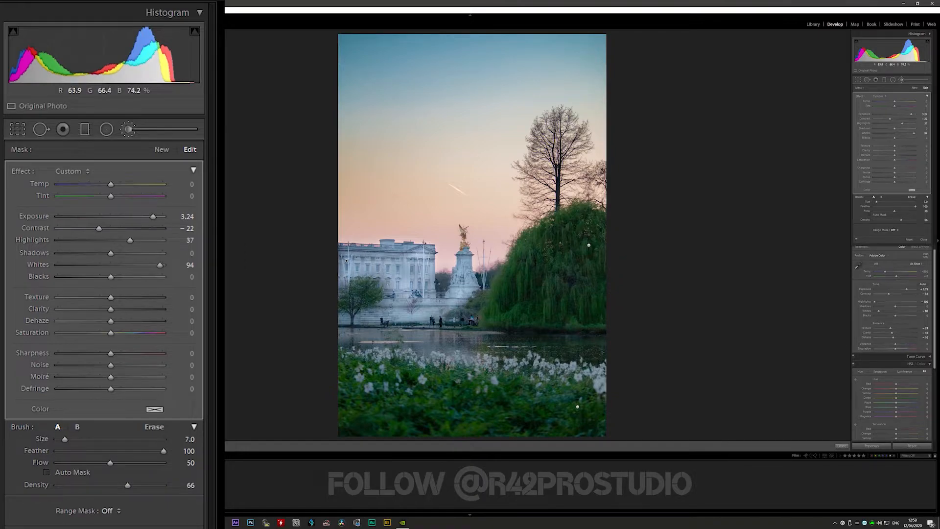
{"action": "left_click_drag", "start_coordinate": [341, 247], "coordinate": [323, 233]}
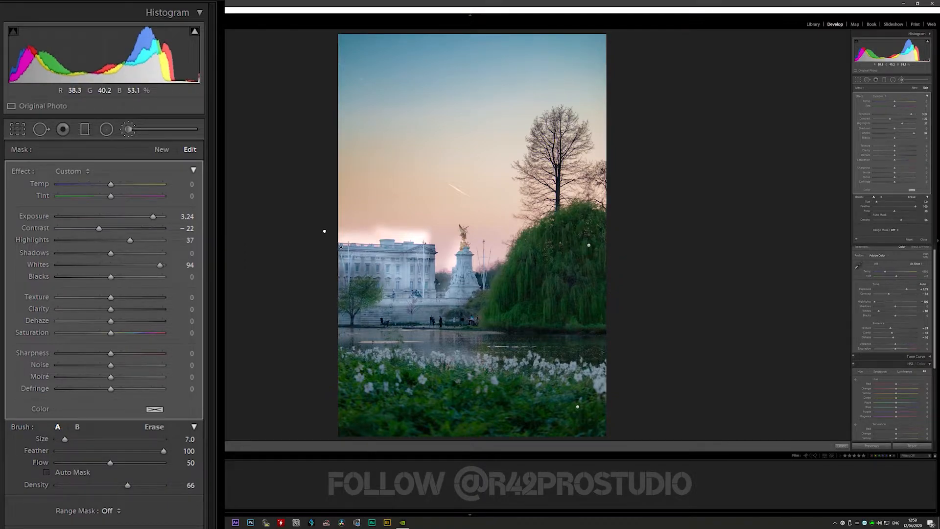
{"action": "key", "text": "ctrl+z"}
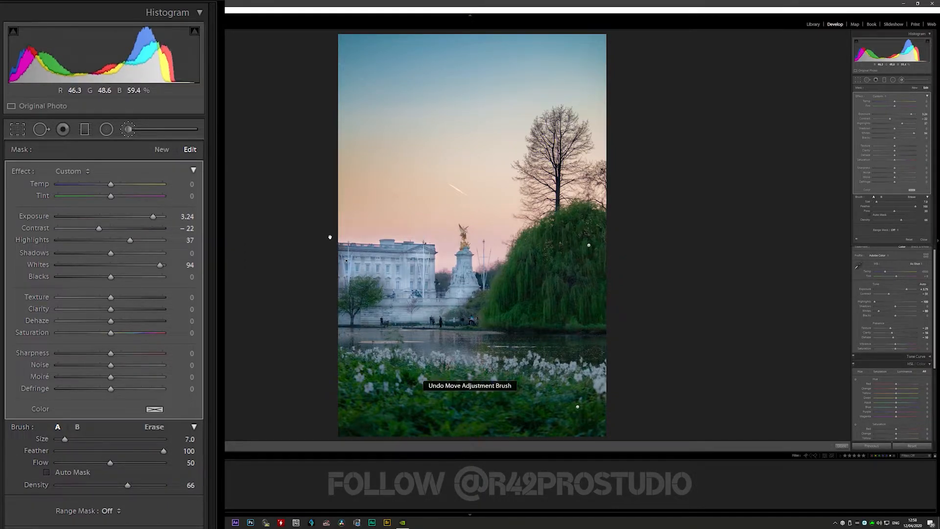
Brush along the palace's roofline to the photo's edge and show the mask overlay with the brush at size 5
{"action": "scroll", "coordinate": [330, 236], "scroll_direction": "down", "scroll_amount": 1}
{"action": "left_click_drag", "start_coordinate": [409, 239], "coordinate": [320, 237]}
{"action": "key", "text": "o"}
{"action": "scroll", "coordinate": [378, 255], "scroll_direction": "down", "scroll_amount": 1}
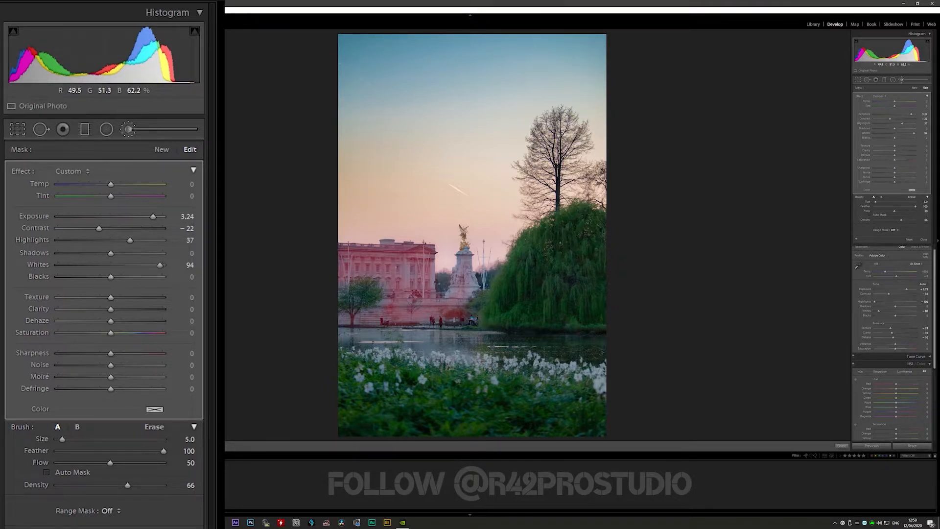
Brush the monument into the palace mask with a smaller brush and erase the spill beside the palace's edge at size 3
{"action": "scroll", "coordinate": [365, 306], "scroll_direction": "down", "scroll_amount": 2}
{"action": "scroll", "coordinate": [444, 280], "scroll_direction": "down", "scroll_amount": 1}
{"action": "key", "text": "alt"}
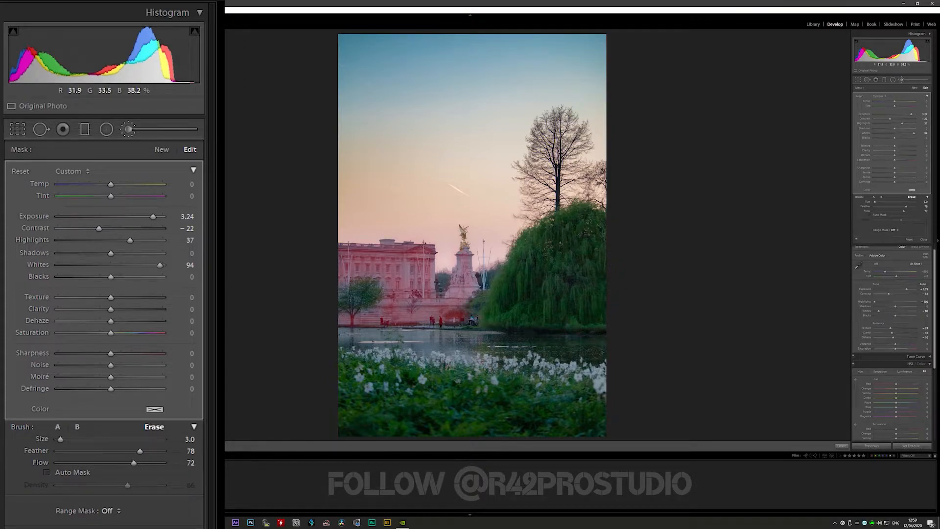
{"action": "left_click_drag", "start_coordinate": [440, 282], "coordinate": [436, 234]}
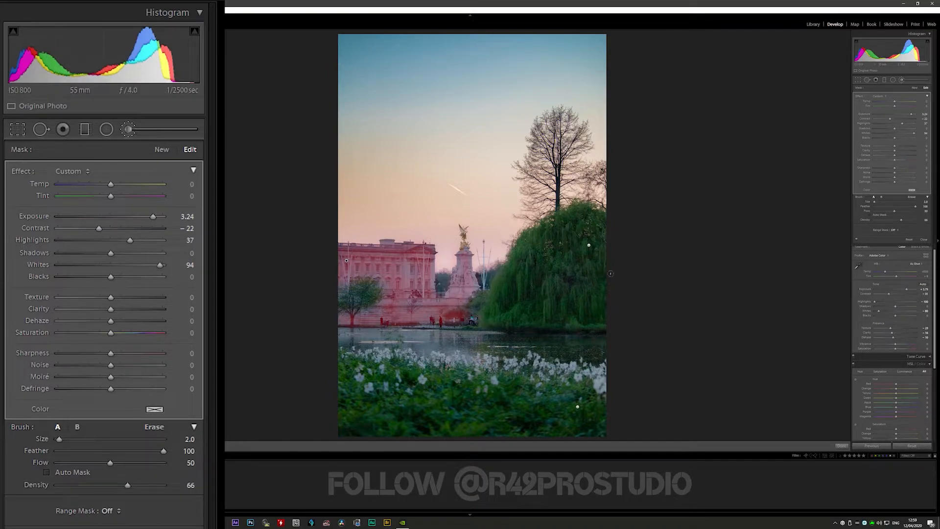
Create a new brush adjustment at size 9 and paint it across the lake's water and far bank
{"action": "left_click", "coordinate": [169, 148]}
{"action": "scroll", "coordinate": [607, 351], "scroll_direction": "up", "scroll_amount": 4}
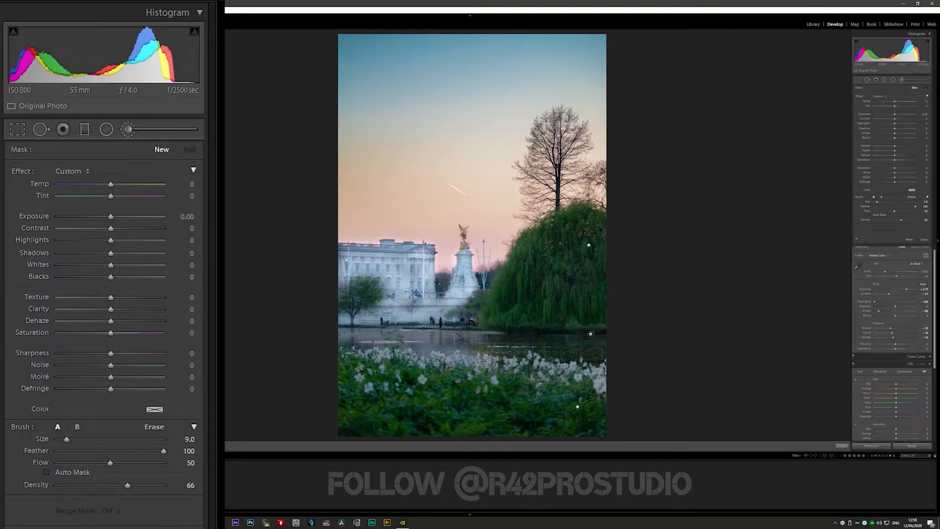
{"action": "mouse_move", "coordinate": [523, 330]}
{"action": "left_mouse_down"}
{"action": "mouse_move", "coordinate": [330, 314]}
{"action": "mouse_move", "coordinate": [589, 330]}
{"action": "mouse_move", "coordinate": [495, 325]}
{"action": "left_mouse_up"}
{"action": "left_click_drag", "start_coordinate": [349, 318], "coordinate": [289, 311]}
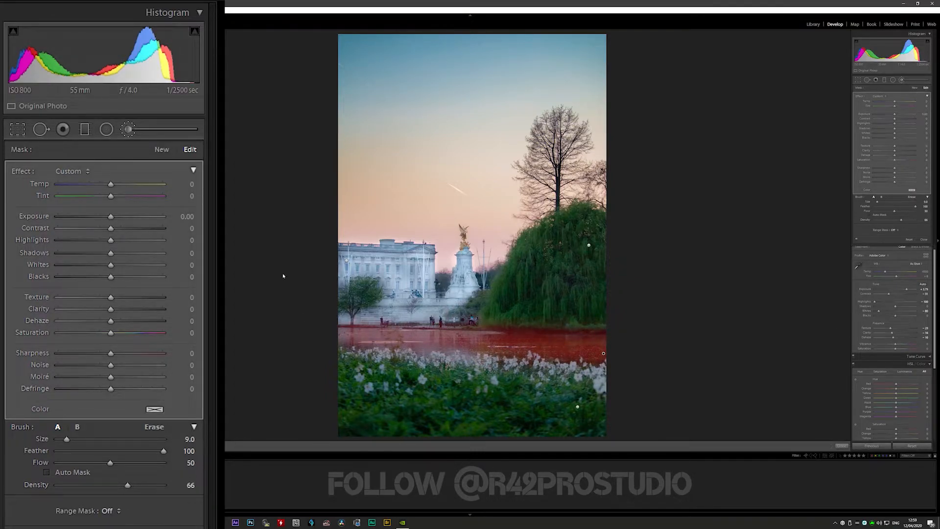
Select the palace brush adjustment and set its saturation to -57 and texture to 100
{"action": "left_click", "coordinate": [346, 260]}
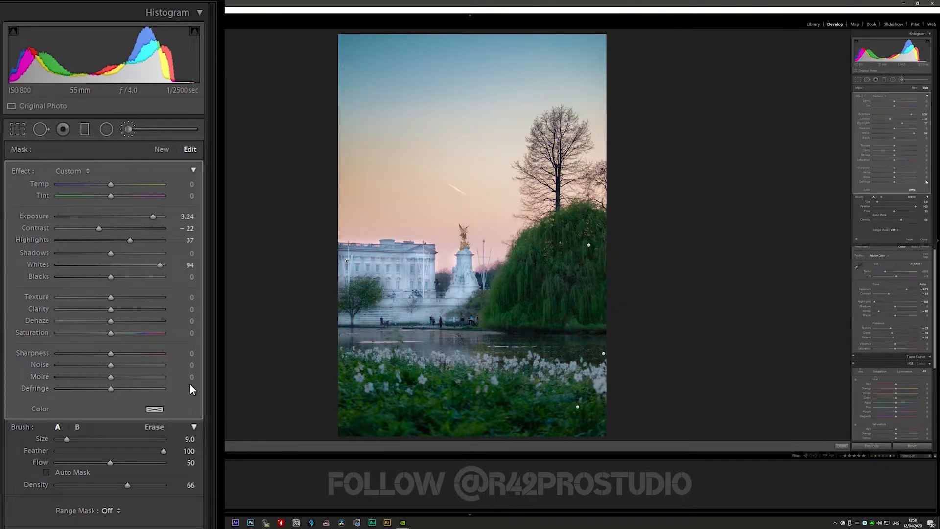
{"action": "left_click_drag", "start_coordinate": [110, 183], "coordinate": [93, 181]}
{"action": "double_click", "coordinate": [94, 181]}
{"action": "left_click_drag", "start_coordinate": [116, 331], "coordinate": [80, 347]}
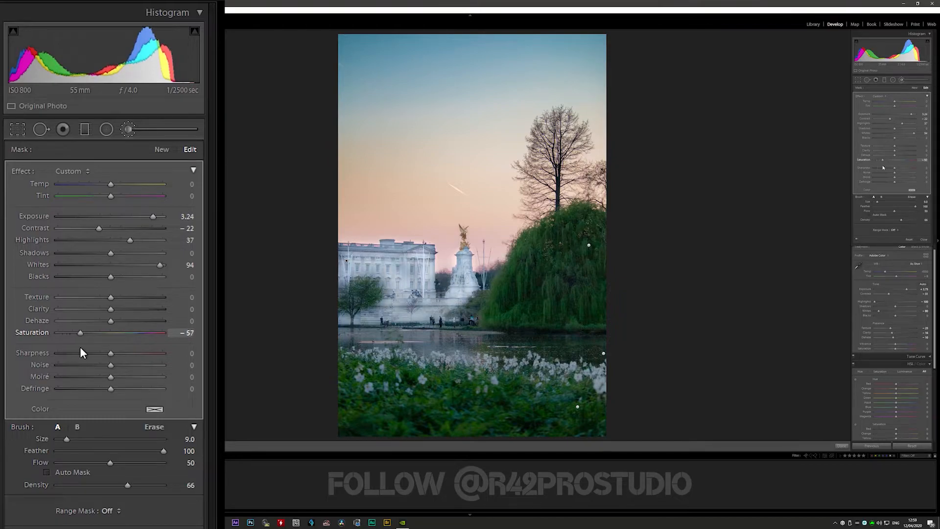
{"action": "left_click_drag", "start_coordinate": [111, 296], "coordinate": [142, 297]}
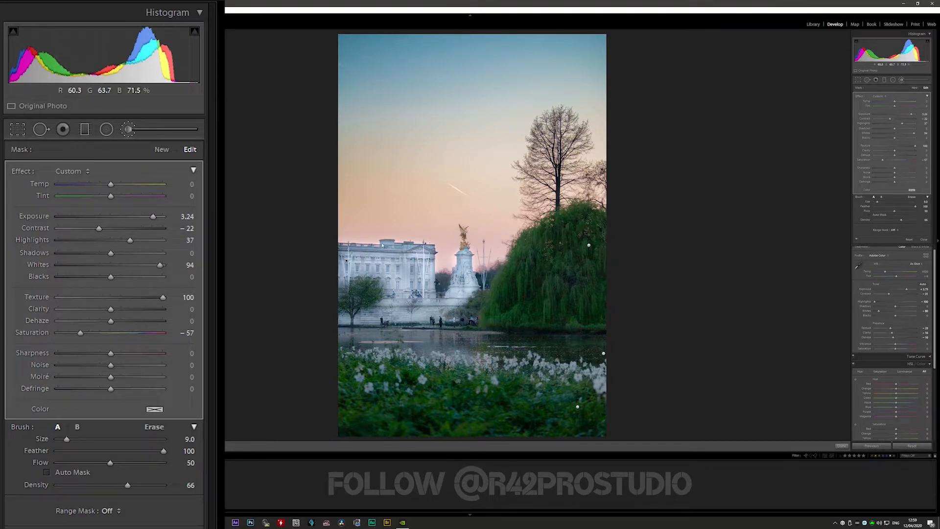
Examine the palace facade, terrace wall and lakeside people at close range for brush mask accuracy
{"action": "key", "text": "z"}
{"action": "left_click_drag", "start_coordinate": [420, 220], "coordinate": [431, 416]}
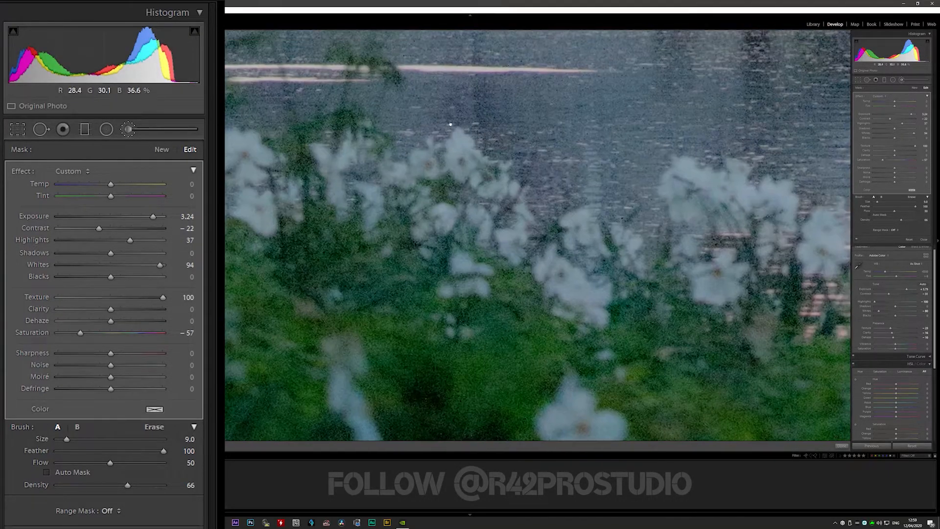
{"action": "left_click_drag", "start_coordinate": [448, 116], "coordinate": [479, 374]}
{"action": "left_click_drag", "start_coordinate": [500, 203], "coordinate": [496, 417]}
{"action": "key", "text": "alt"}
{"action": "key", "text": "bracketleft"}
{"action": "key", "text": "bracketleft"}
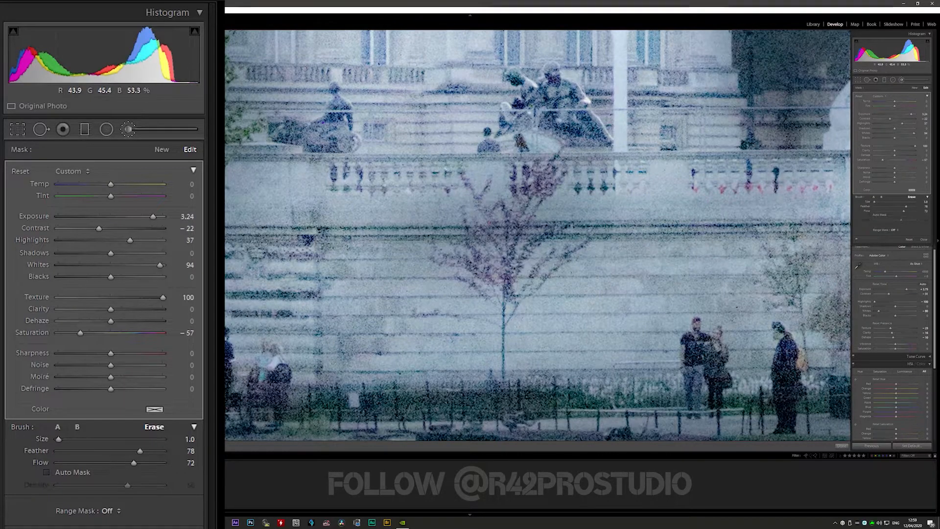
{"action": "scroll", "coordinate": [478, 190], "scroll_direction": "up", "scroll_amount": 3}
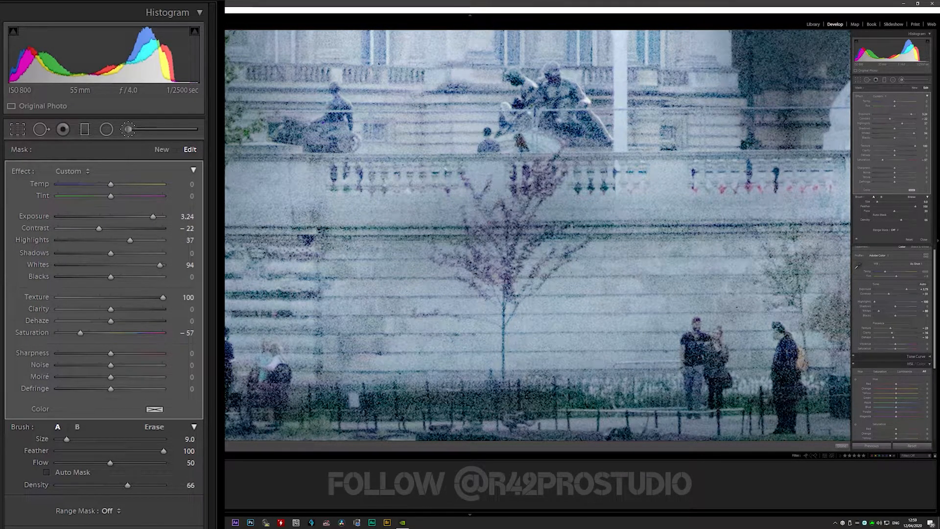
{"action": "key", "text": "ctrl+minus"}
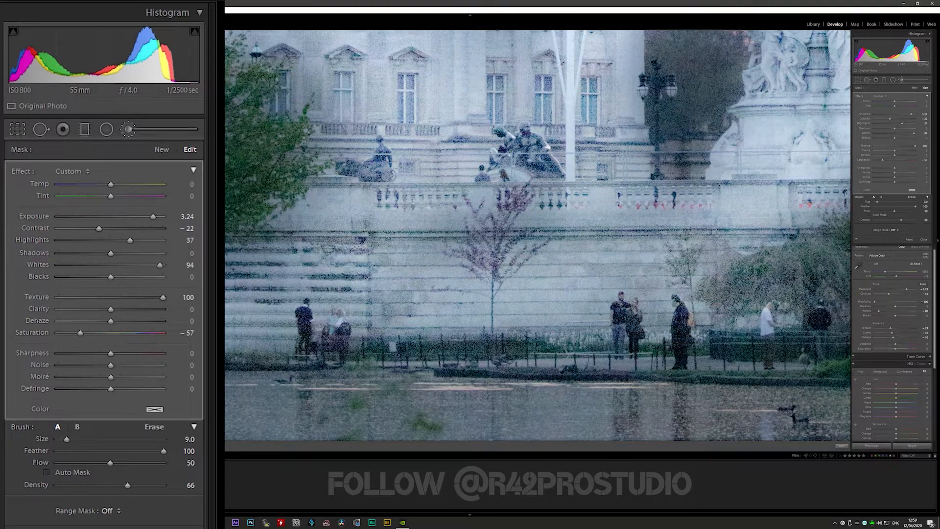
{"action": "key", "text": "ctrl+minus"}
{"action": "scroll", "coordinate": [377, 140], "scroll_direction": "down", "scroll_amount": 4}
{"action": "scroll", "coordinate": [377, 139], "scroll_direction": "up", "scroll_amount": 3}
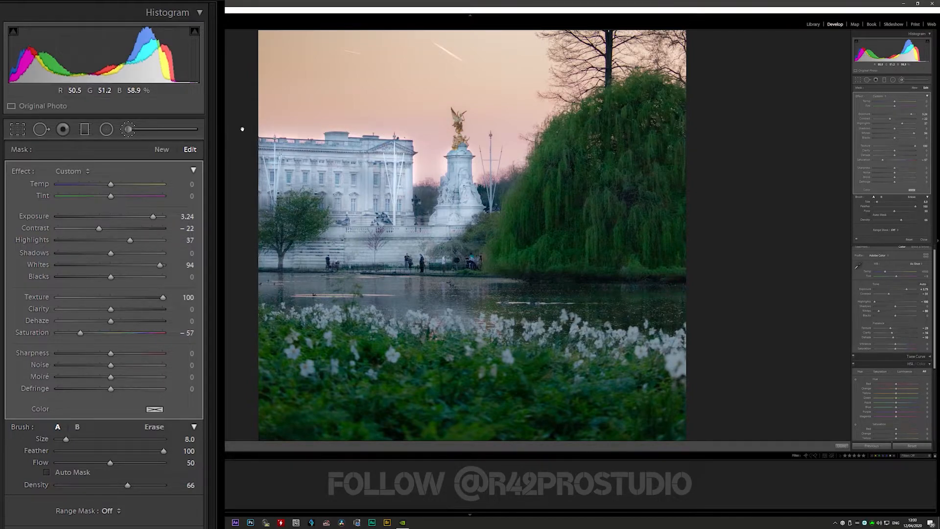
Brush across the palace facade and the terrace wall at size 8
{"action": "mouse_move", "coordinate": [246, 174]}
{"action": "left_mouse_down"}
{"action": "mouse_move", "coordinate": [243, 182]}
{"action": "mouse_move", "coordinate": [285, 186]}
{"action": "mouse_move", "coordinate": [372, 175]}
{"action": "left_mouse_up"}
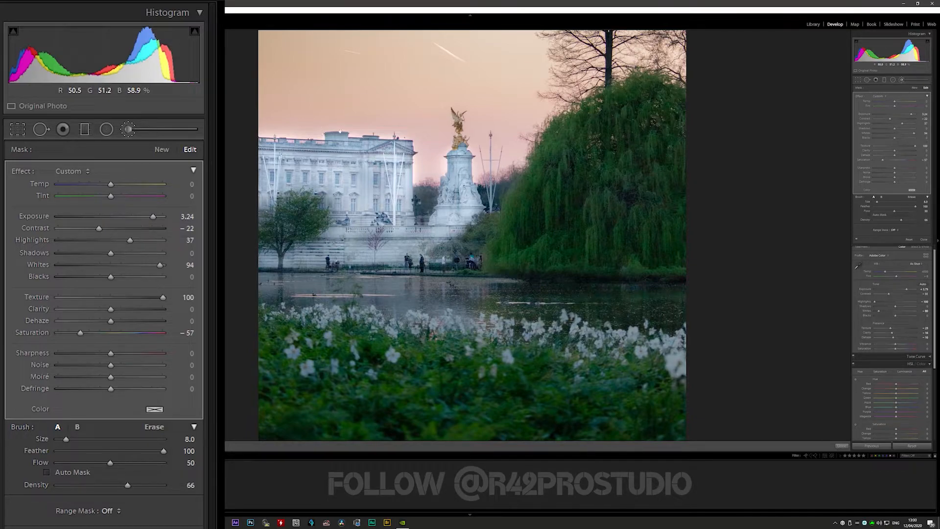
{"action": "mouse_move", "coordinate": [368, 187]}
{"action": "left_mouse_down"}
{"action": "mouse_move", "coordinate": [284, 238]}
{"action": "mouse_move", "coordinate": [226, 239]}
{"action": "left_mouse_up"}
{"action": "key", "text": "alt"}
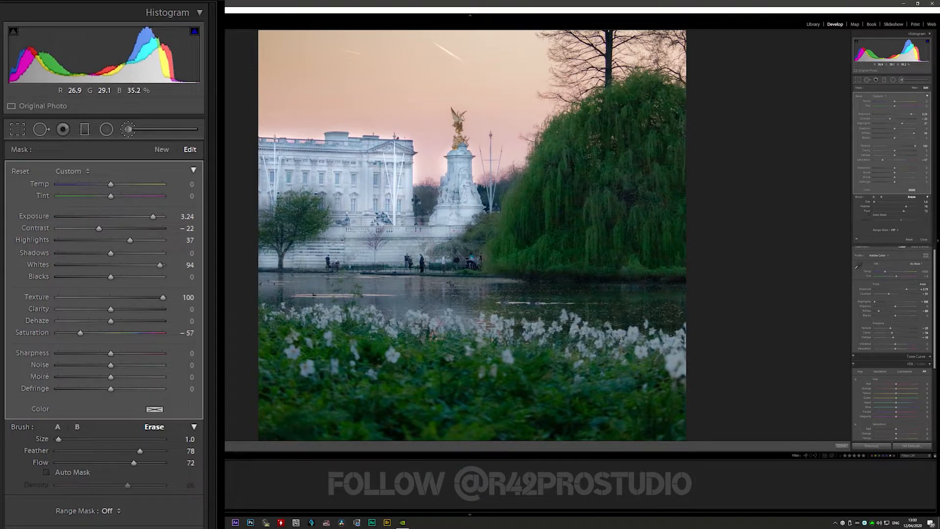
{"action": "scroll", "coordinate": [255, 234], "scroll_direction": "up", "scroll_amount": 4}
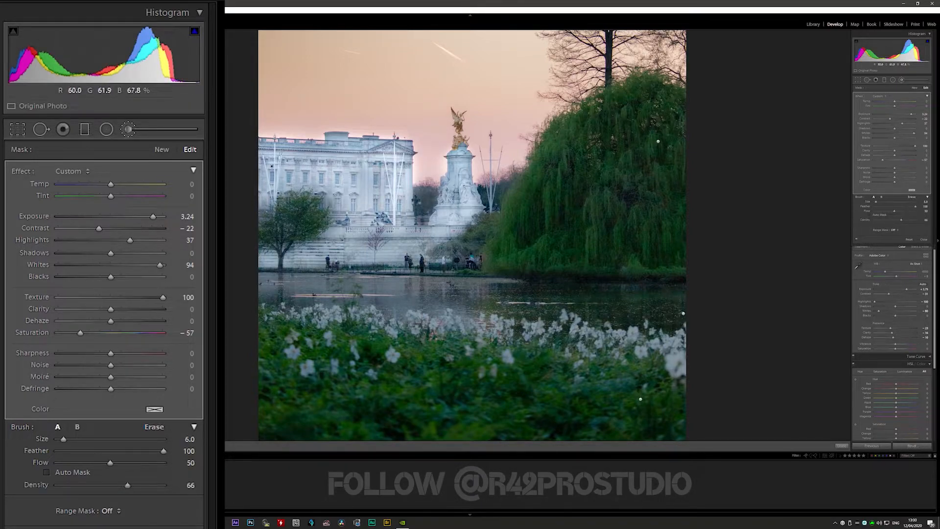
Erase the palace mask from the shrub below the monument and the lakeside fence at size 5, and brush over the facade again
{"action": "scroll", "coordinate": [350, 230], "scroll_direction": "down", "scroll_amount": 5}
{"action": "scroll", "coordinate": [350, 230], "scroll_direction": "up", "scroll_amount": 5}
{"action": "key", "text": "alt"}
{"action": "left_click_drag", "start_coordinate": [442, 246], "coordinate": [463, 251]}
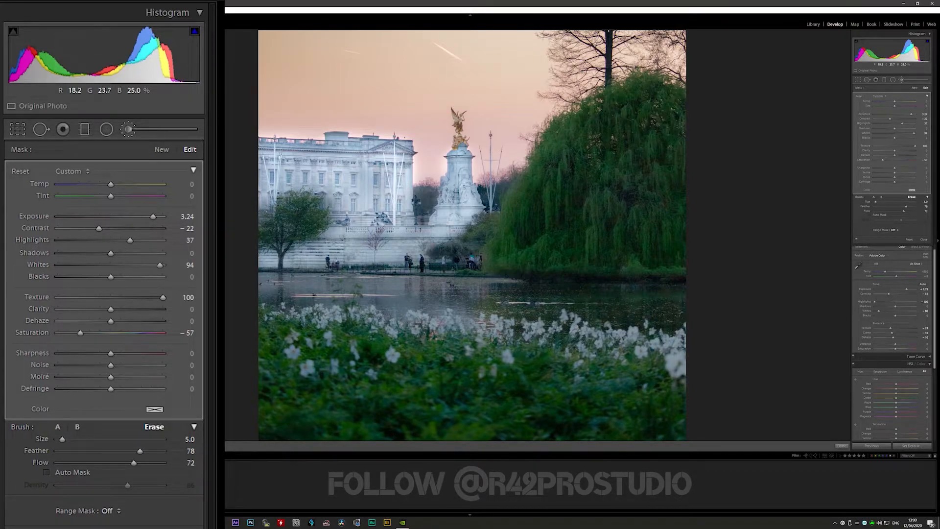
{"action": "left_click_drag", "start_coordinate": [332, 261], "coordinate": [355, 263]}
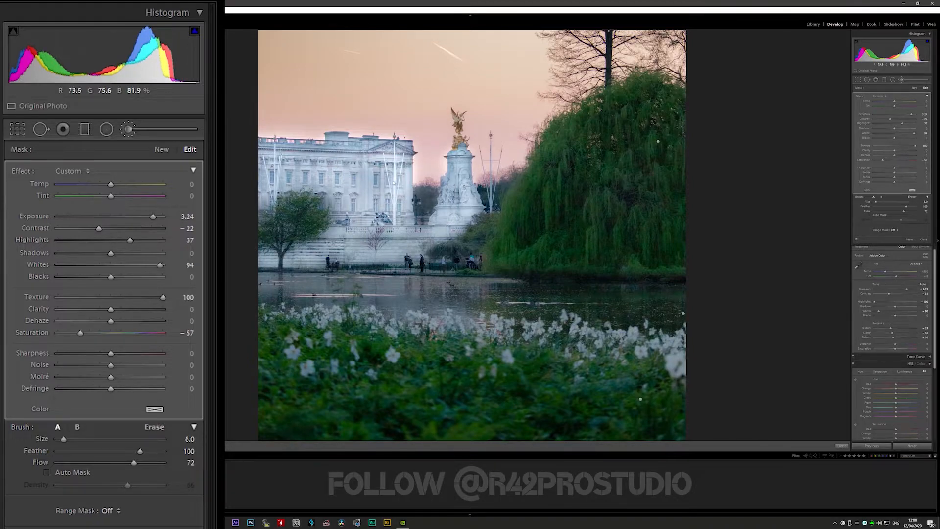
{"action": "scroll", "coordinate": [404, 206], "scroll_direction": "up", "scroll_amount": 1}
{"action": "mouse_move", "coordinate": [404, 193]}
{"action": "left_mouse_down"}
{"action": "mouse_move", "coordinate": [402, 161]}
{"action": "mouse_move", "coordinate": [366, 142]}
{"action": "mouse_move", "coordinate": [329, 145]}
{"action": "left_mouse_up"}
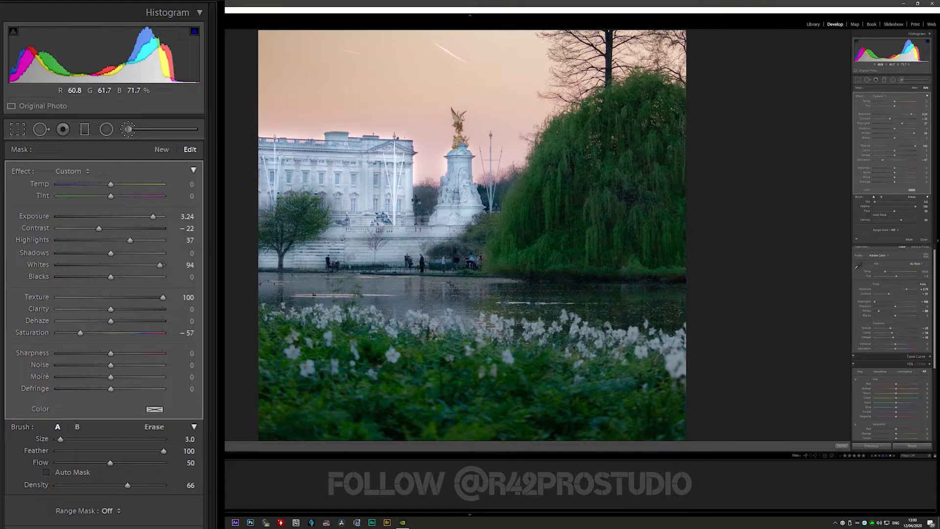
Examine the palace mask's coverage with its overlay and hide the overlay again
{"action": "mouse_move", "coordinate": [272, 166]}
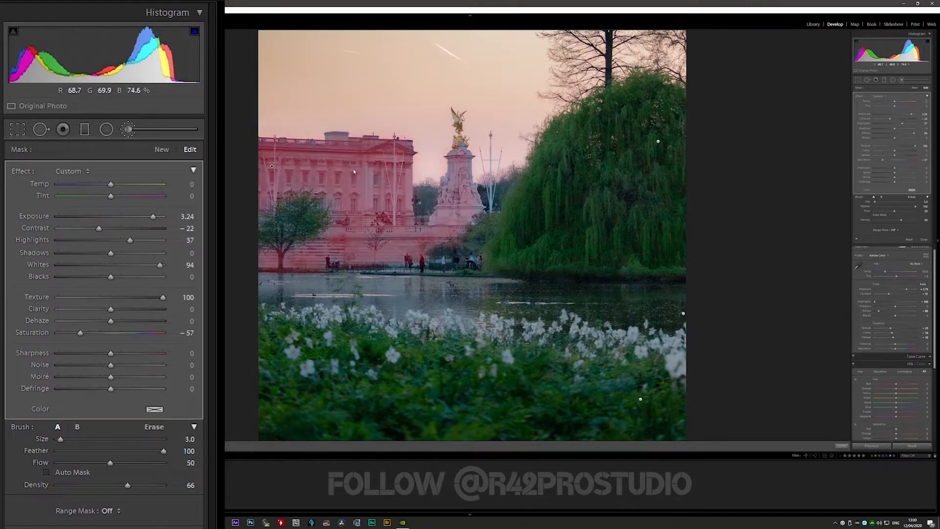
{"action": "scroll", "coordinate": [272, 166], "scroll_direction": "down", "scroll_amount": 1}
{"action": "scroll", "coordinate": [451, 216], "scroll_direction": "up", "scroll_amount": 3}
{"action": "scroll", "coordinate": [325, 130], "scroll_direction": "down", "scroll_amount": 2}
{"action": "key", "text": "o"}
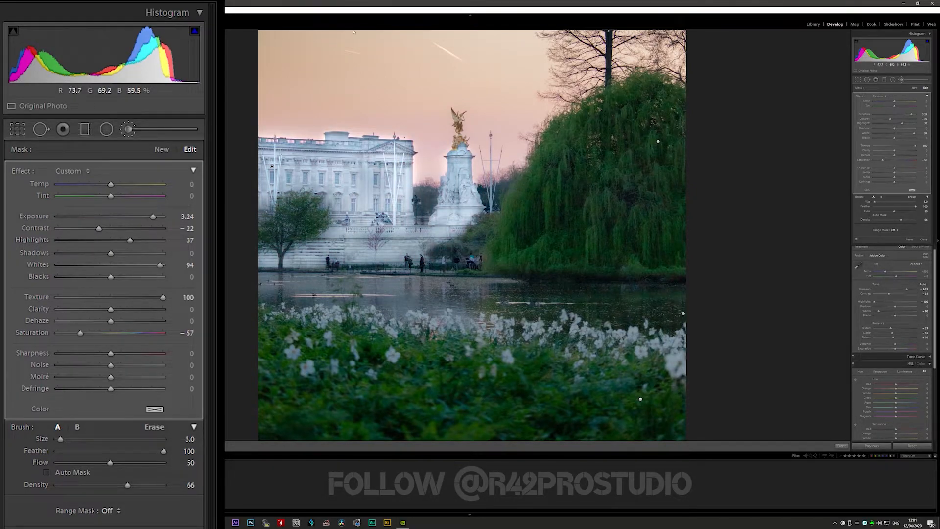
Erase the mask spill in the sky around the palace and monument with sizes 14 to 6, and touch up beside the monument at size 4
{"action": "scroll", "coordinate": [377, 109], "scroll_direction": "up", "scroll_amount": 2}
{"action": "key", "text": "alt"}
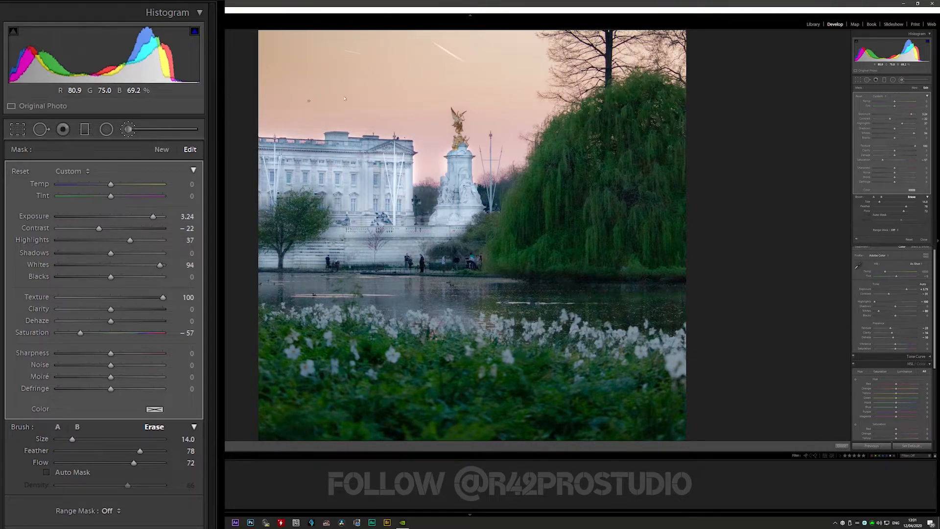
{"action": "scroll", "coordinate": [343, 107], "scroll_direction": "down", "scroll_amount": 4}
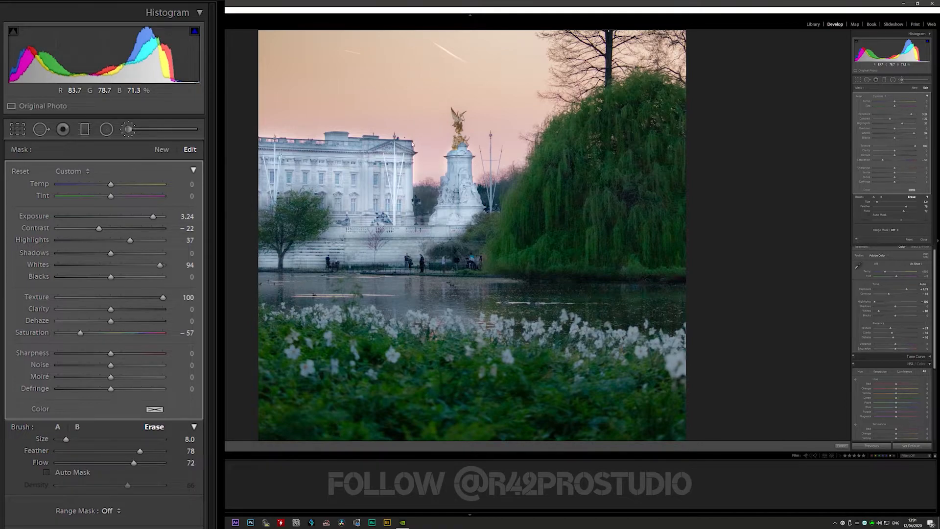
{"action": "scroll", "coordinate": [406, 196], "scroll_direction": "down", "scroll_amount": 2}
{"action": "scroll", "coordinate": [353, 89], "scroll_direction": "up", "scroll_amount": 5}
{"action": "scroll", "coordinate": [430, 215], "scroll_direction": "down", "scroll_amount": 2}
{"action": "scroll", "coordinate": [415, 153], "scroll_direction": "down", "scroll_amount": 4}
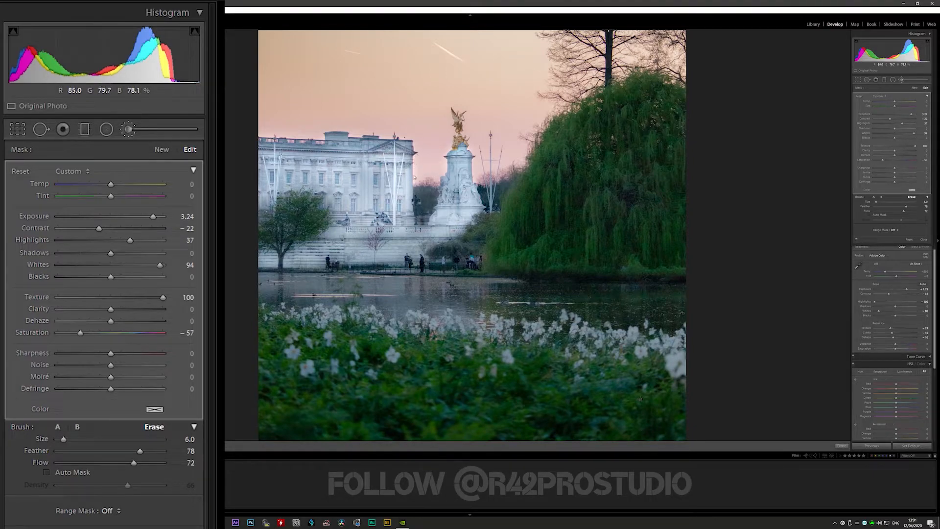
{"action": "scroll", "coordinate": [543, 179], "scroll_direction": "down", "scroll_amount": 6}
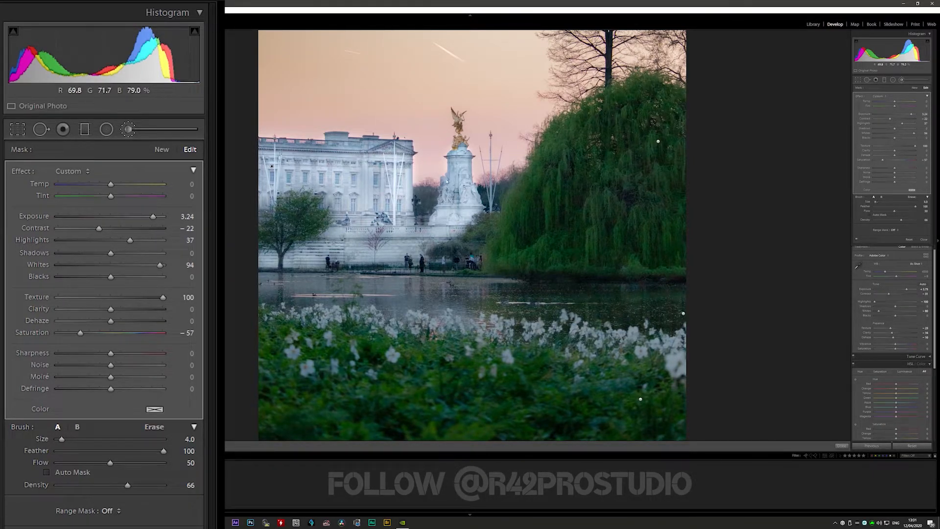
{"action": "left_click_drag", "start_coordinate": [439, 175], "coordinate": [437, 200]}
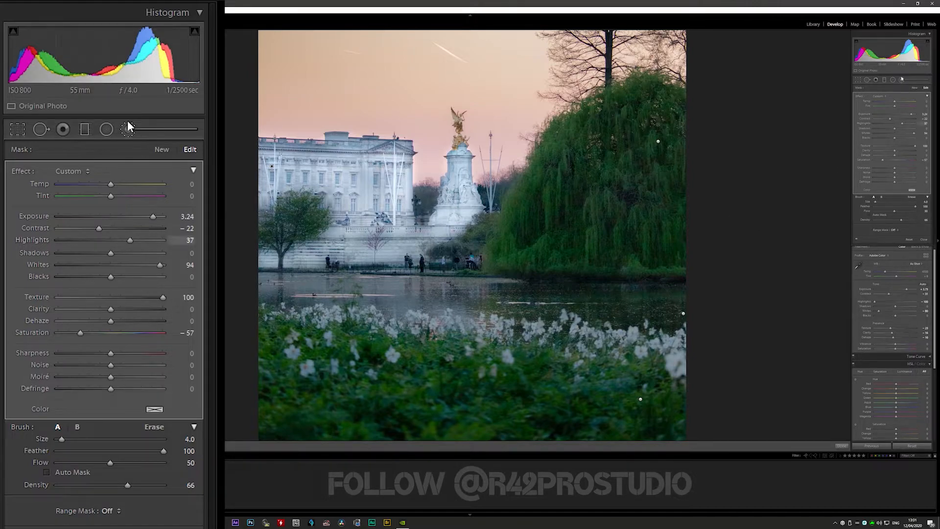
Create a new brush adjustment on the golden statue with exposure 0.50, saturation 100 and temp 72
{"action": "left_click", "coordinate": [162, 150]}
{"action": "scroll", "coordinate": [528, 103], "scroll_direction": "down", "scroll_amount": 2}
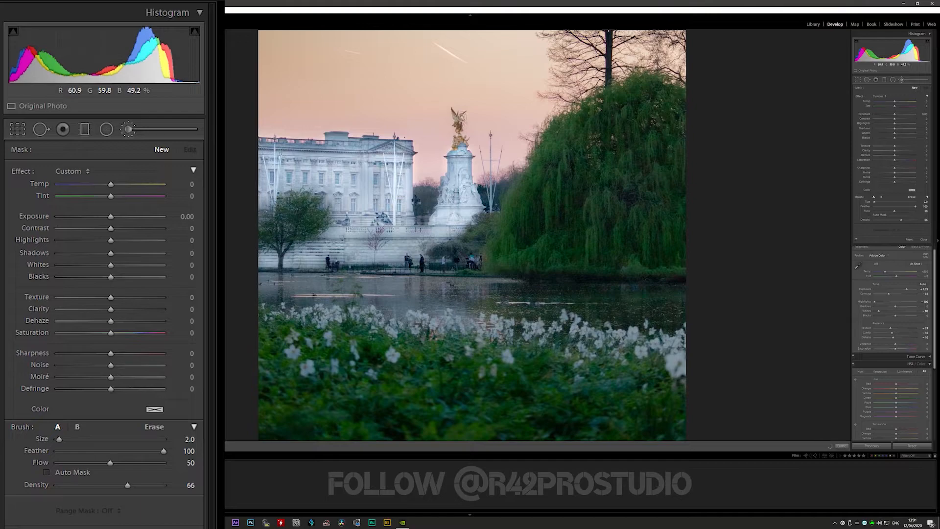
{"action": "mouse_move", "coordinate": [112, 216]}
{"action": "left_mouse_down"}
{"action": "mouse_move", "coordinate": [142, 220]}
{"action": "mouse_move", "coordinate": [115, 218]}
{"action": "left_mouse_up"}
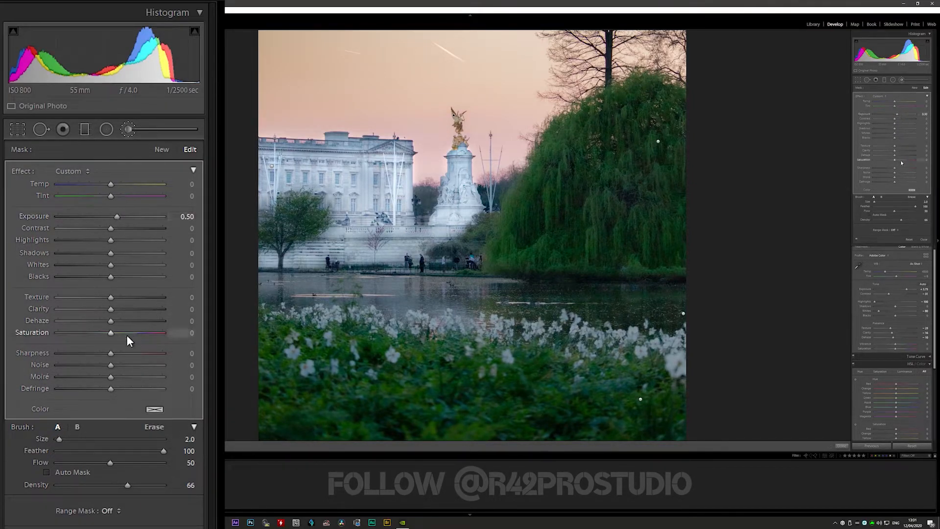
{"action": "left_click_drag", "start_coordinate": [113, 322], "coordinate": [151, 332]}
{"action": "double_click", "coordinate": [148, 324]}
{"action": "left_click_drag", "start_coordinate": [112, 184], "coordinate": [148, 184]}
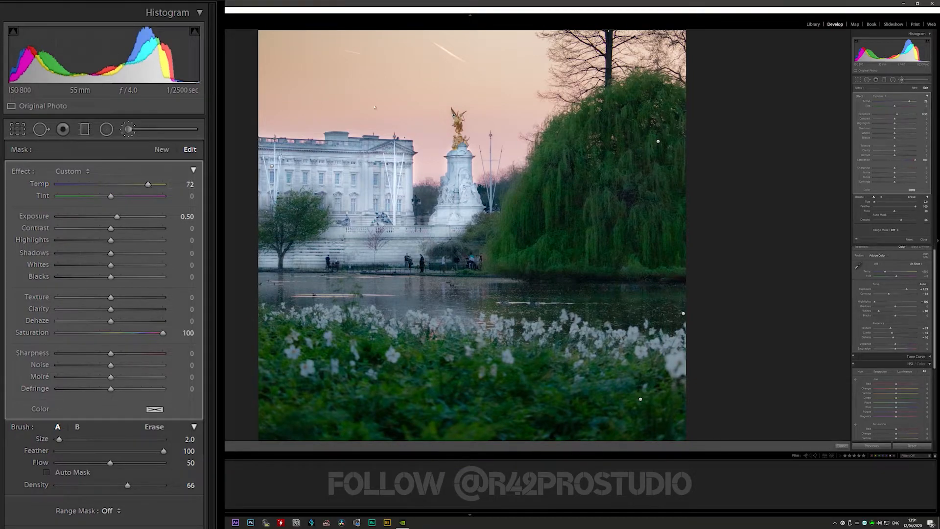
Paint the golden statue on top of the monument, erase the spill around it, and finish the brush adjustment
{"action": "scroll", "coordinate": [450, 134], "scroll_direction": "up", "scroll_amount": 3}
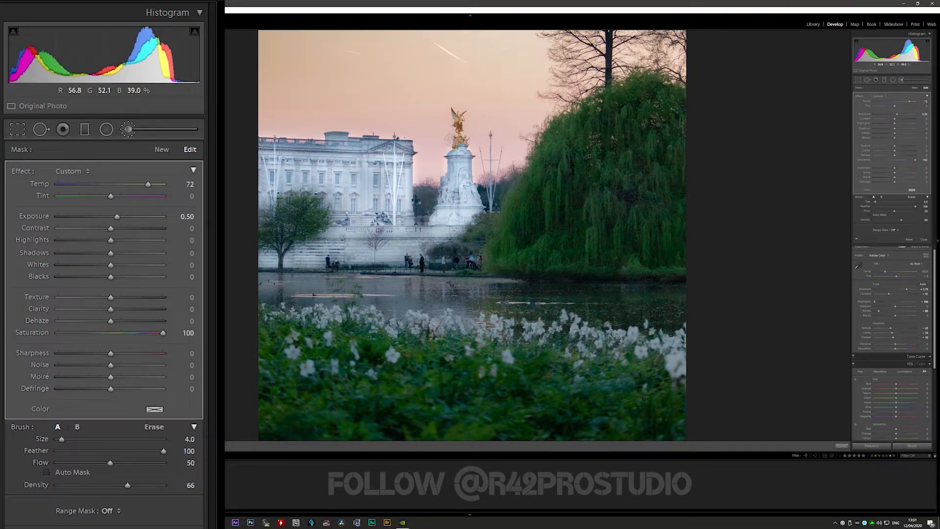
{"action": "key", "text": "alt"}
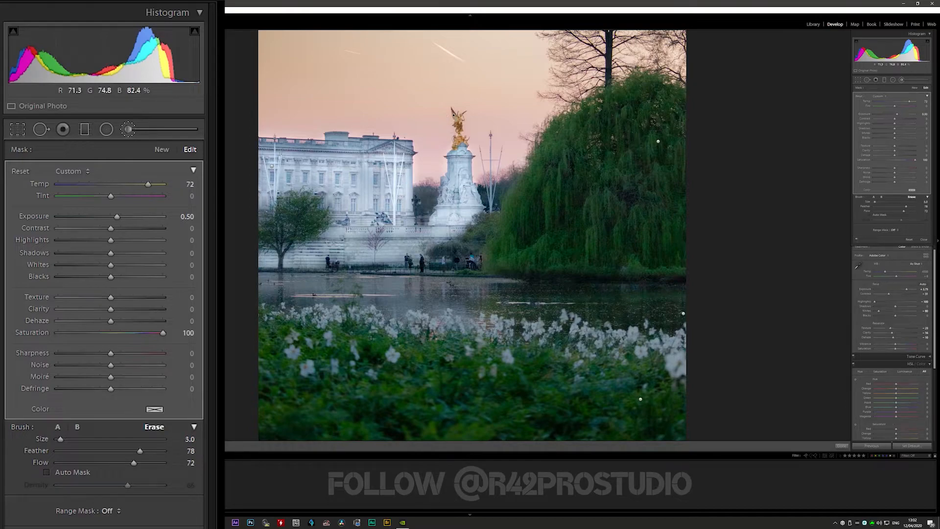
{"action": "scroll", "coordinate": [454, 115], "scroll_direction": "up", "scroll_amount": 2}
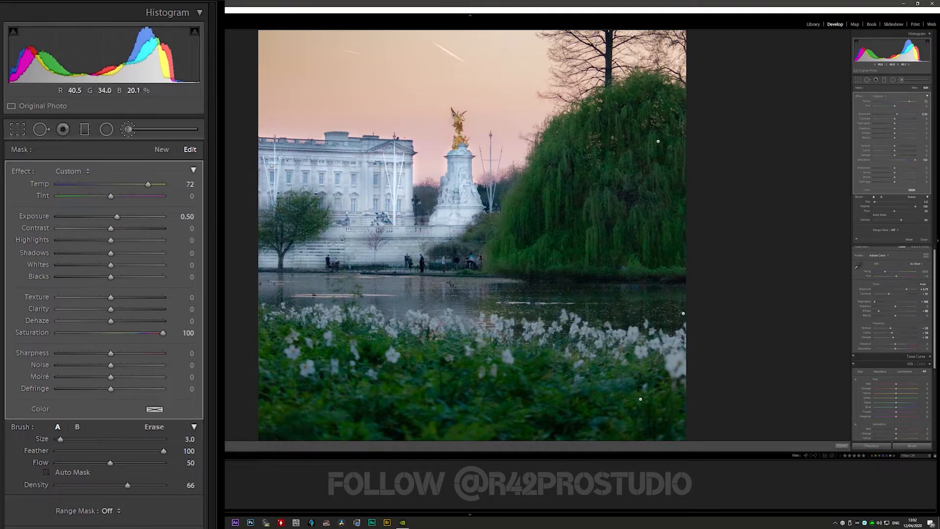
{"action": "key", "text": "alt"}
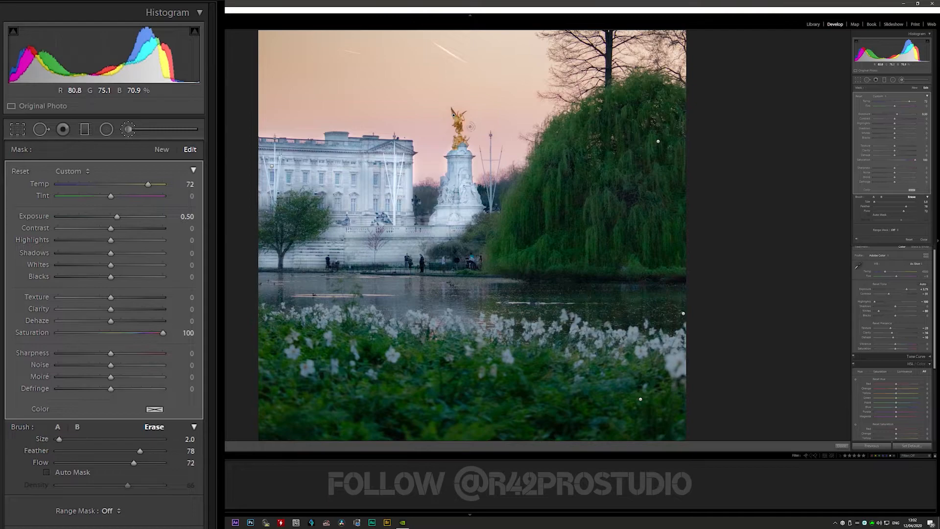
{"action": "scroll", "coordinate": [462, 123], "scroll_direction": "up", "scroll_amount": 1}
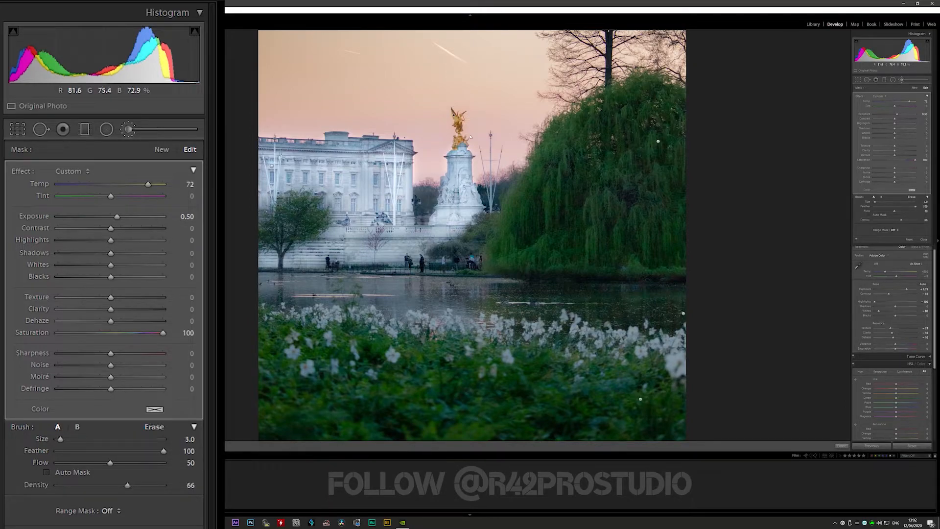
{"action": "left_click", "coordinate": [847, 447]}
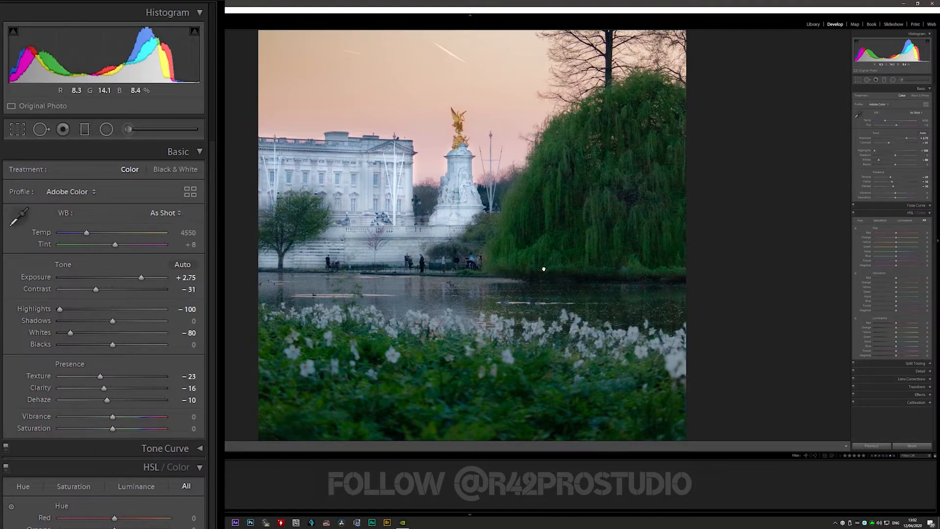
{"action": "left_click", "coordinate": [544, 269]}
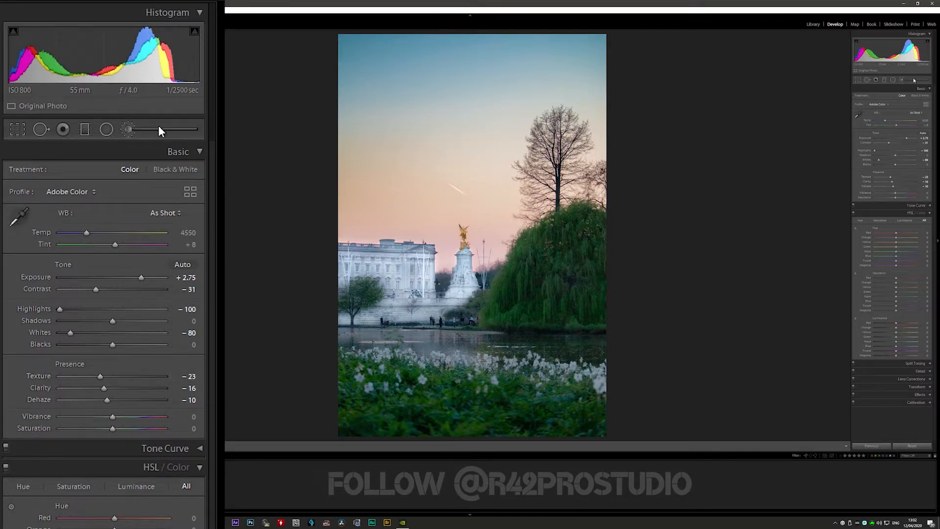
Reopen the lake brush adjustment and set exposure to 2.77, contrast to 60, highlights to 53 and shadows to -100
{"action": "left_click", "coordinate": [902, 79]}
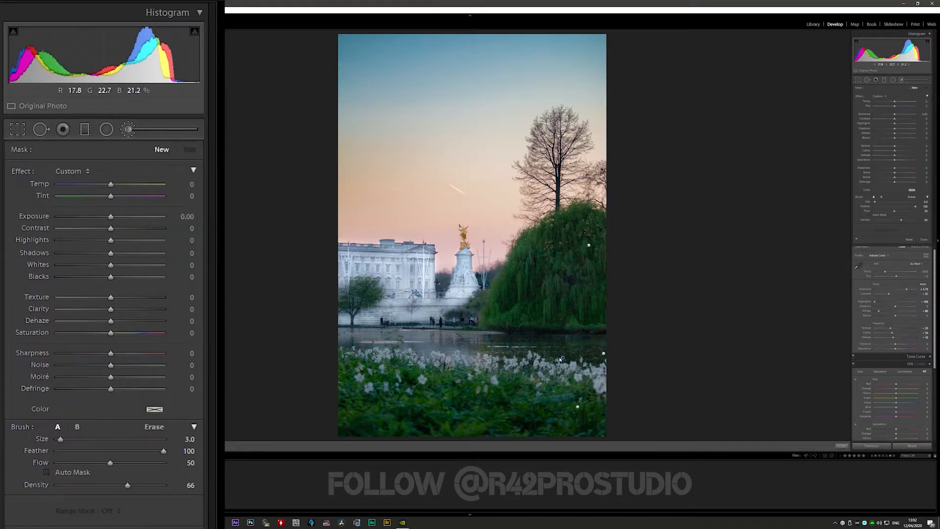
{"action": "left_click", "coordinate": [603, 353]}
{"action": "scroll", "coordinate": [533, 346], "scroll_direction": "up", "scroll_amount": 7}
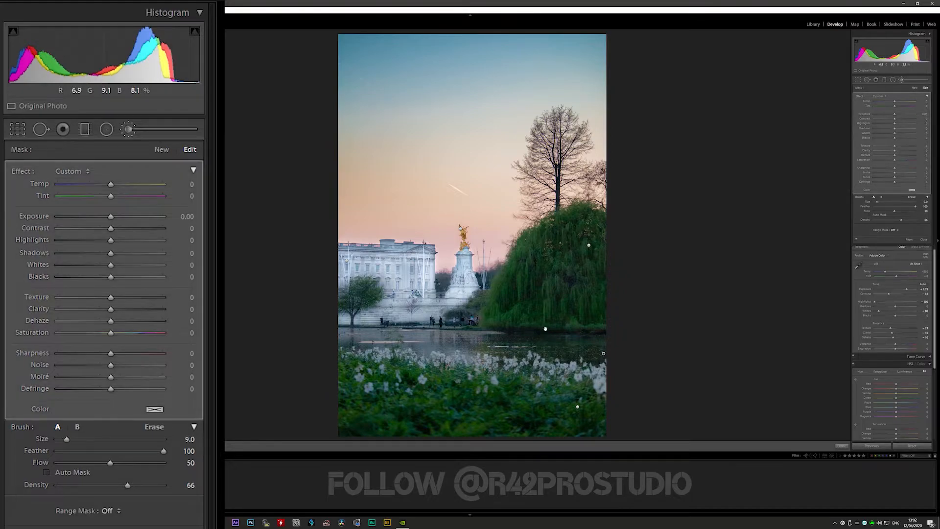
{"action": "left_click_drag", "start_coordinate": [112, 217], "coordinate": [138, 241]}
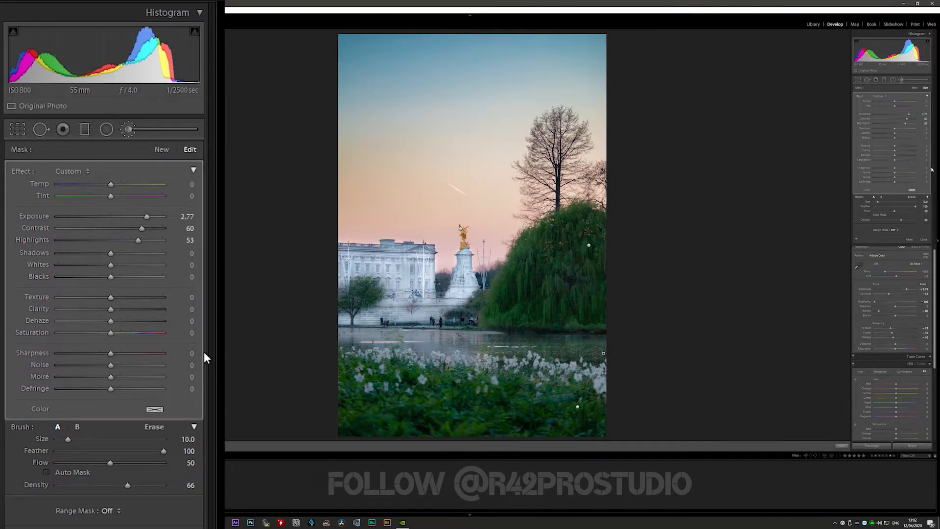
{"action": "left_click_drag", "start_coordinate": [164, 259], "coordinate": [49, 257]}
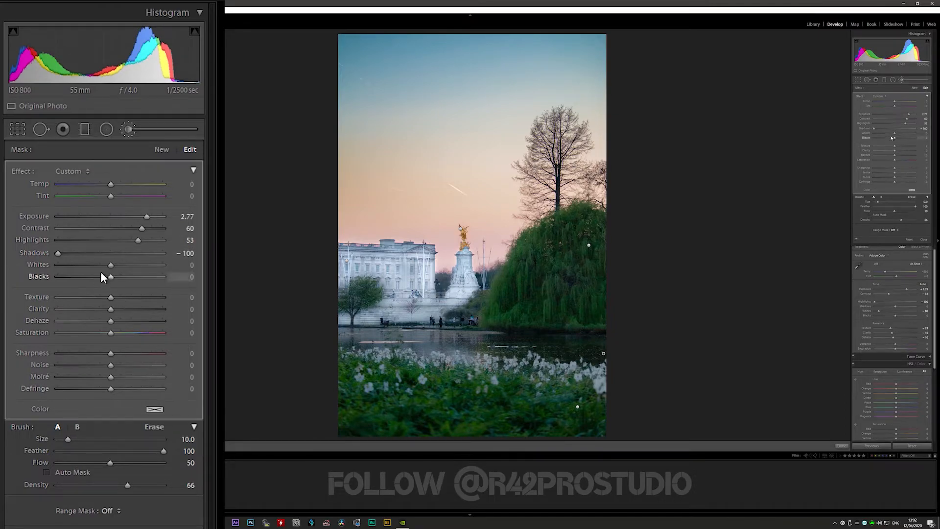
Adjust the whites and shadows of the lake brush adjustment, reset its blacks, and finish the brush adjustment
{"action": "left_click_drag", "start_coordinate": [160, 269], "coordinate": [48, 268]}
{"action": "left_click_drag", "start_coordinate": [146, 281], "coordinate": [102, 283]}
{"action": "double_click", "coordinate": [107, 283]}
{"action": "left_click_drag", "start_coordinate": [89, 250], "coordinate": [63, 252]}
{"action": "left_click", "coordinate": [842, 445]}
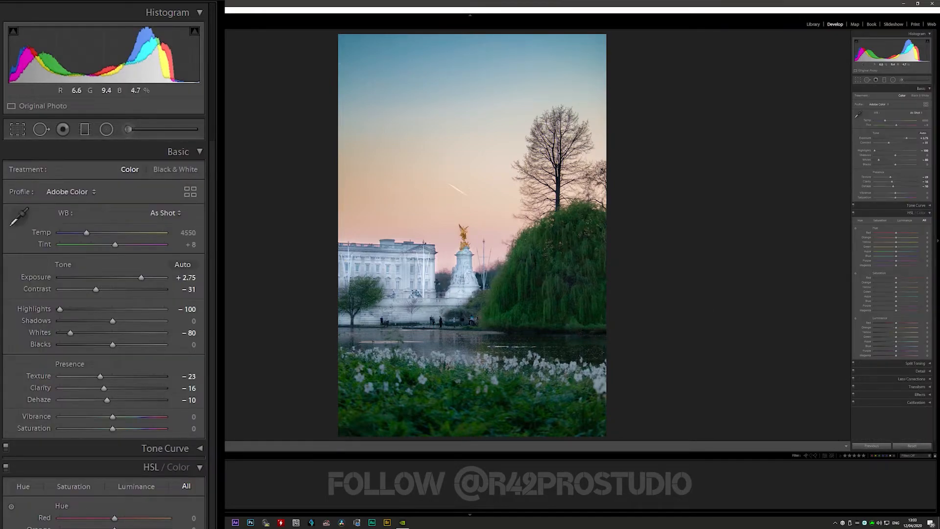
Reopen the palace brush adjustment, set its exposure to 1.73, and finish the brush adjustment
{"action": "left_click", "coordinate": [132, 128]}
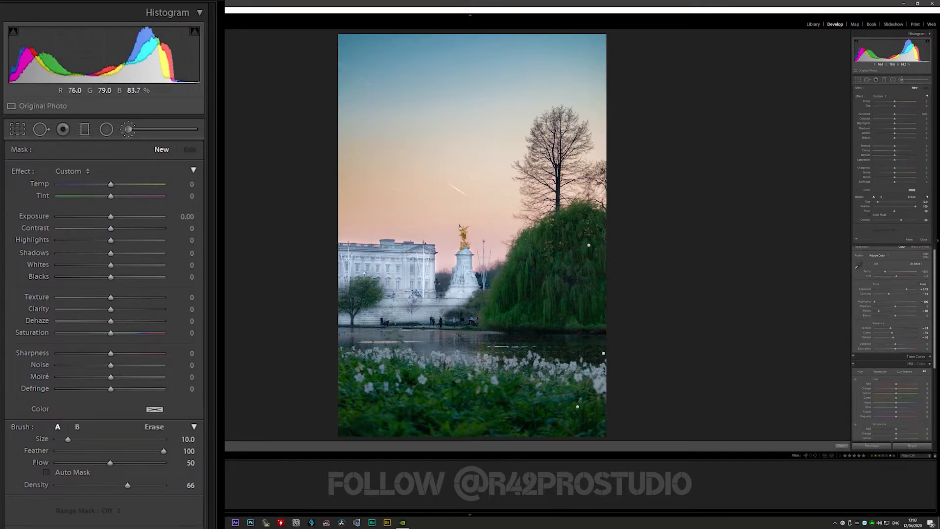
{"action": "left_click", "coordinate": [347, 260]}
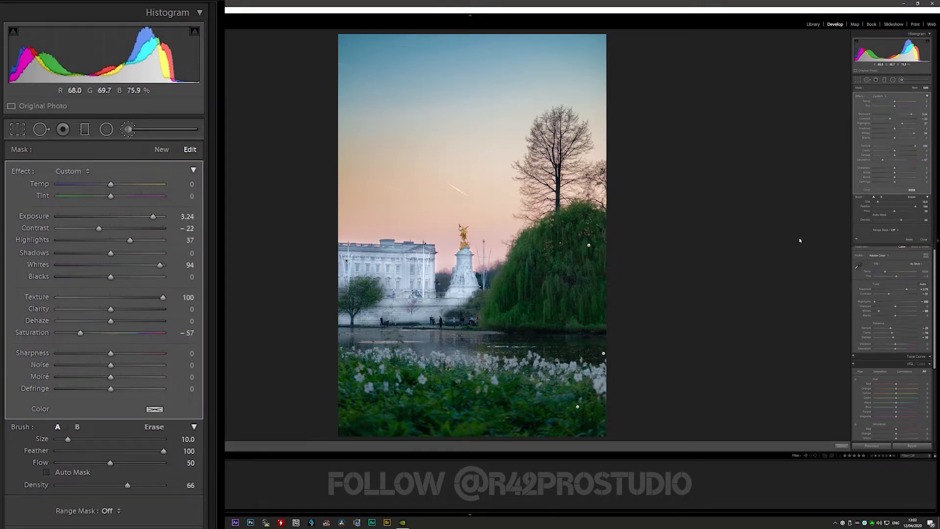
{"action": "left_click_drag", "start_coordinate": [154, 217], "coordinate": [136, 212]}
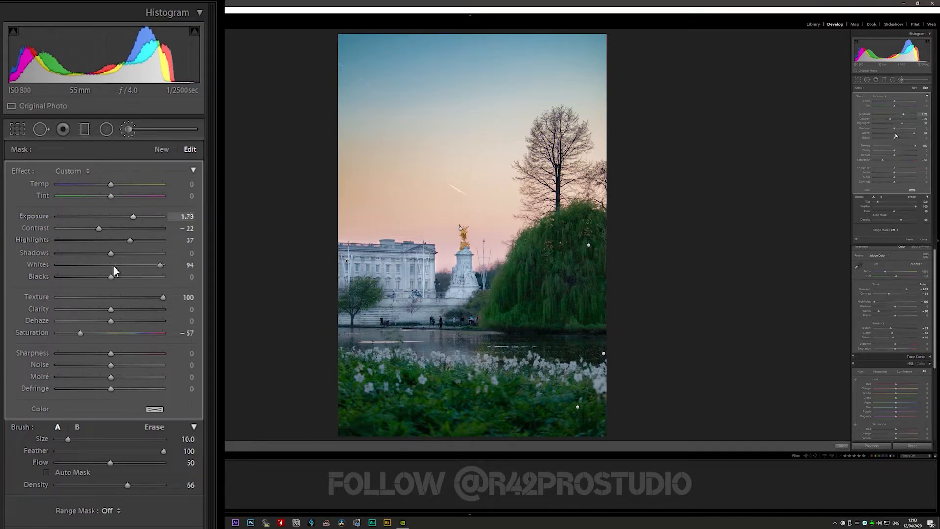
{"action": "left_click", "coordinate": [842, 446]}
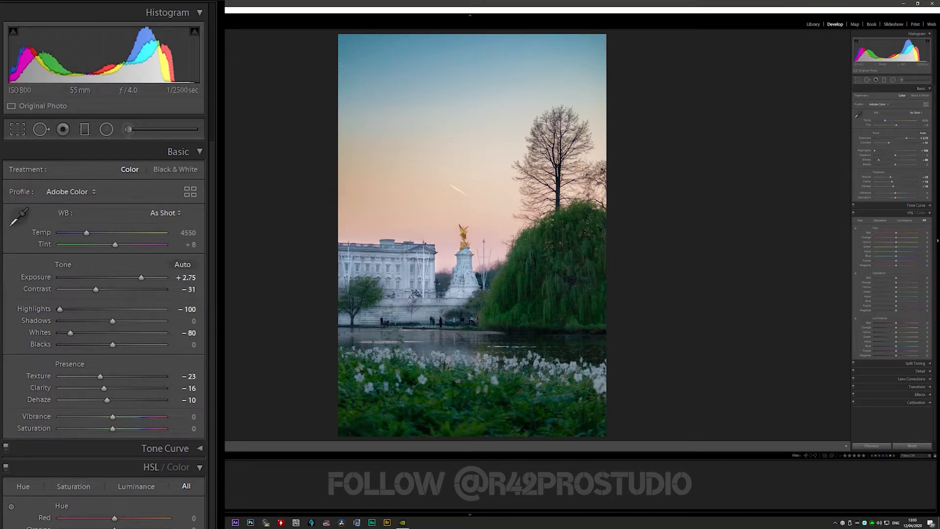
Show the sky's graduated filter and compare the edited photo with its unedited version
{"action": "left_click", "coordinate": [91, 127]}
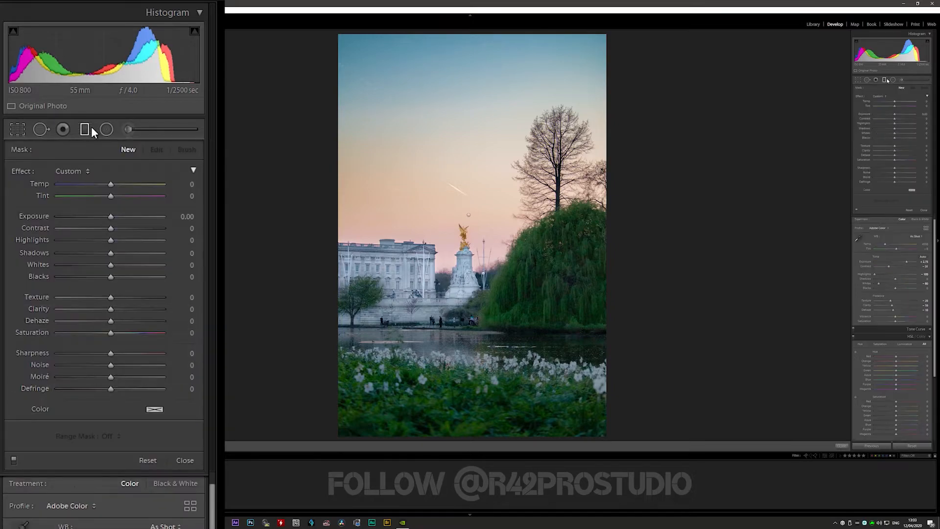
{"action": "right_click", "coordinate": [468, 215]}
{"action": "left_click", "coordinate": [480, 224]}
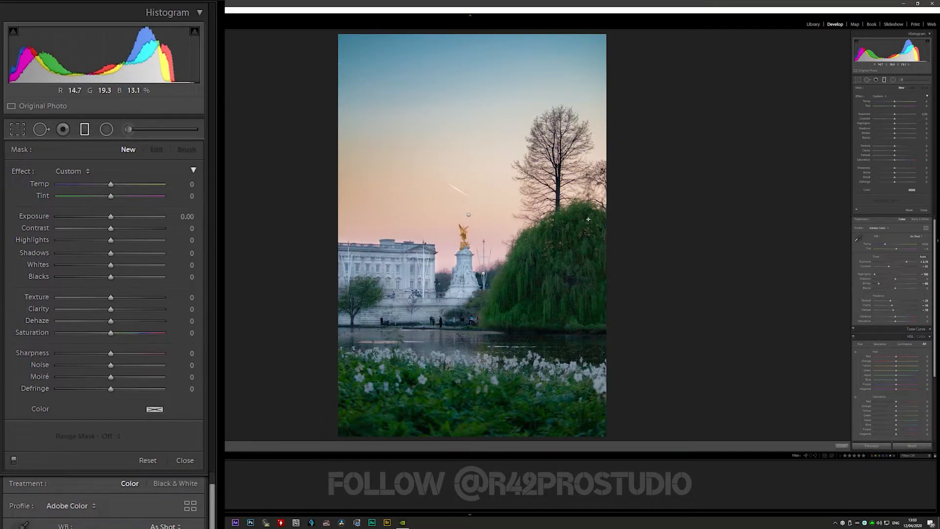
{"action": "key", "text": "backslash"}
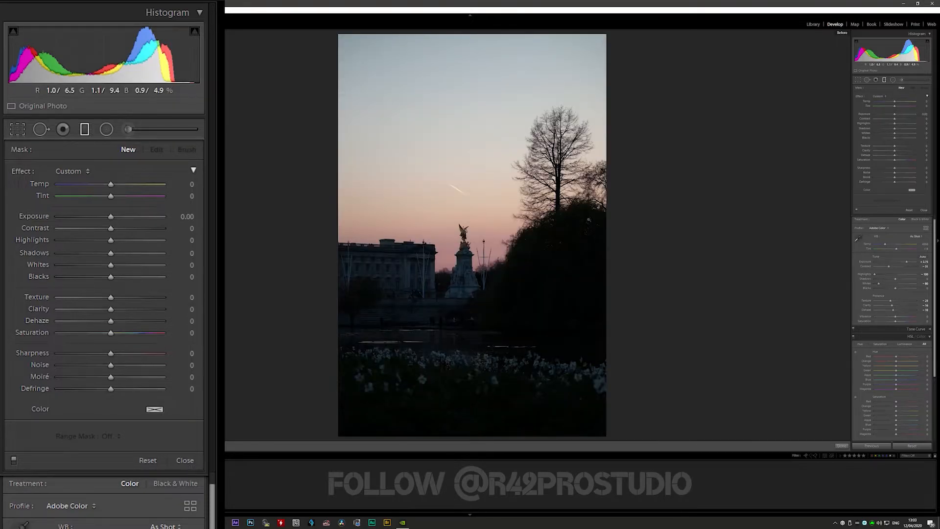
{"action": "key", "text": "backslash"}
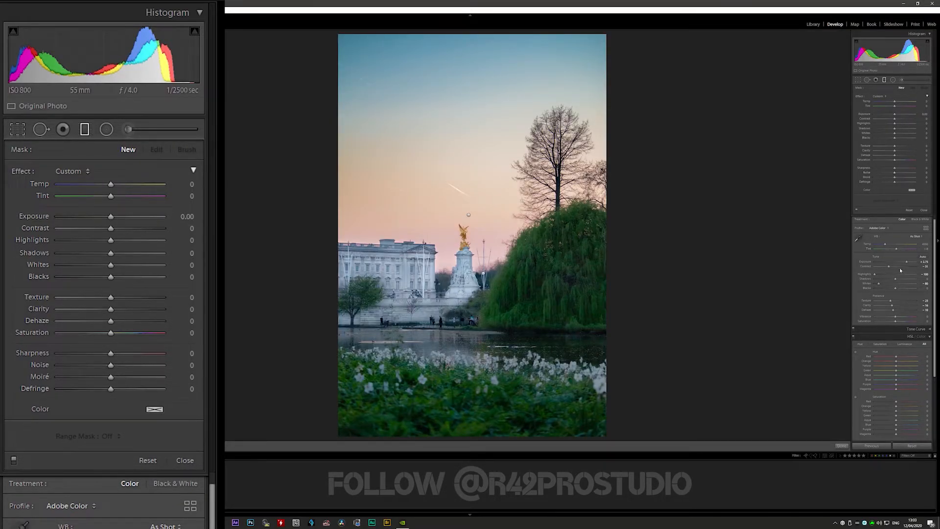
Set the global contrast to -8, highlights -81, shadows -4, blacks +11, texture -43, clarity -4 and dehaze -2
{"action": "left_click_drag", "start_coordinate": [888, 266], "coordinate": [894, 269]}
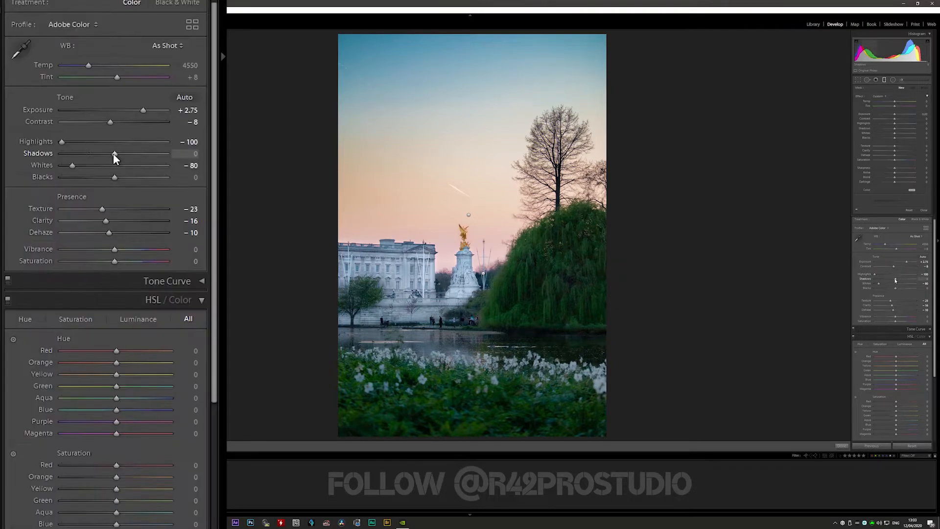
{"action": "left_click_drag", "start_coordinate": [876, 274], "coordinate": [897, 313]}
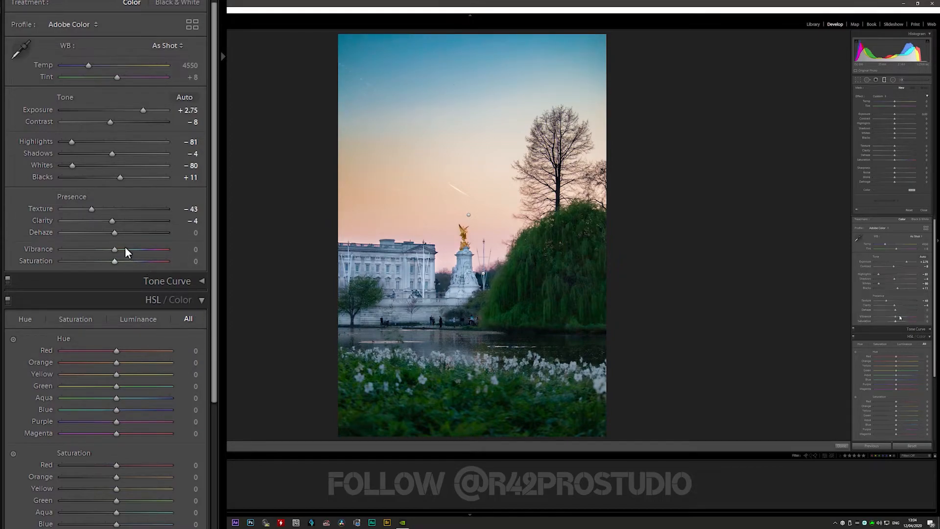
{"action": "left_click_drag", "start_coordinate": [896, 312], "coordinate": [896, 311]}
Try purple and magenta saturation at both extremes, and set purple to -49 and magenta to -47
{"action": "scroll", "coordinate": [904, 365], "scroll_direction": "down", "scroll_amount": 3}
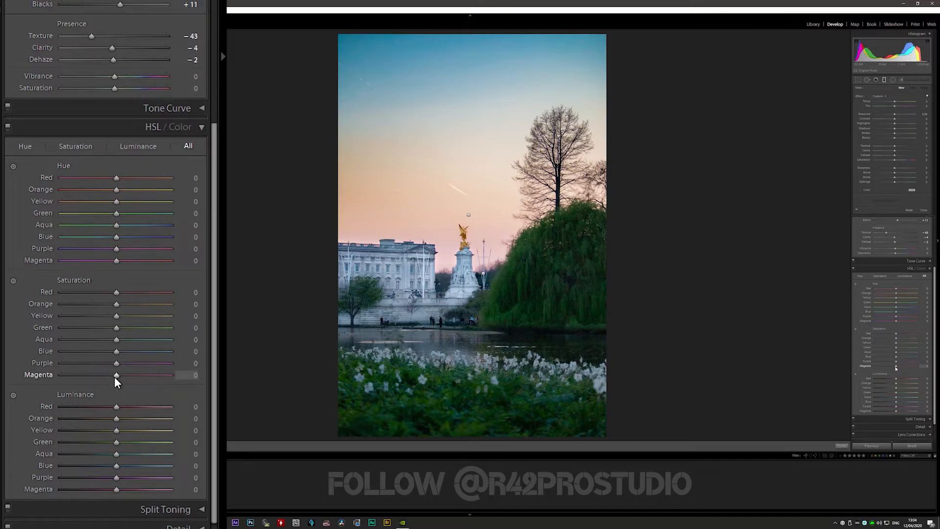
{"action": "left_click_drag", "start_coordinate": [116, 376], "coordinate": [27, 386]}
{"action": "left_click_drag", "start_coordinate": [108, 370], "coordinate": [10, 373]}
{"action": "left_click_drag", "start_coordinate": [875, 366], "coordinate": [918, 366]}
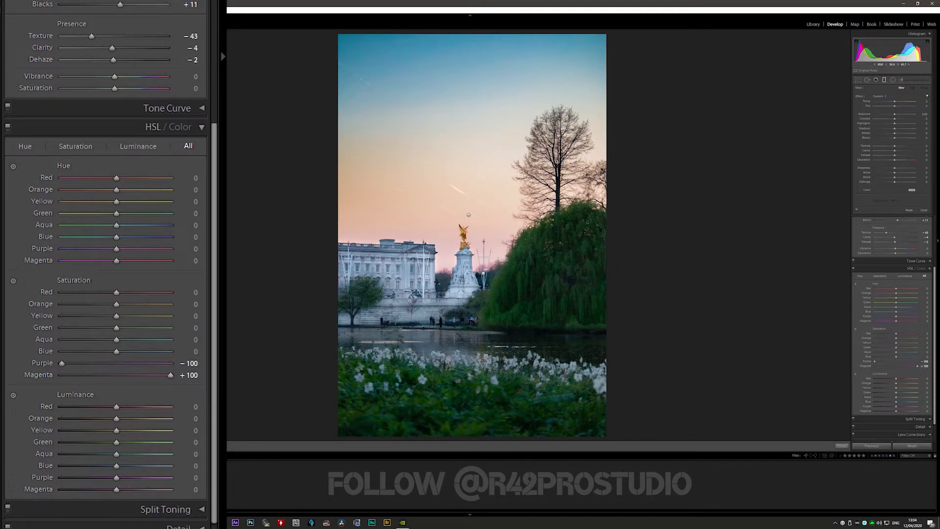
{"action": "left_click_drag", "start_coordinate": [157, 369], "coordinate": [186, 365]}
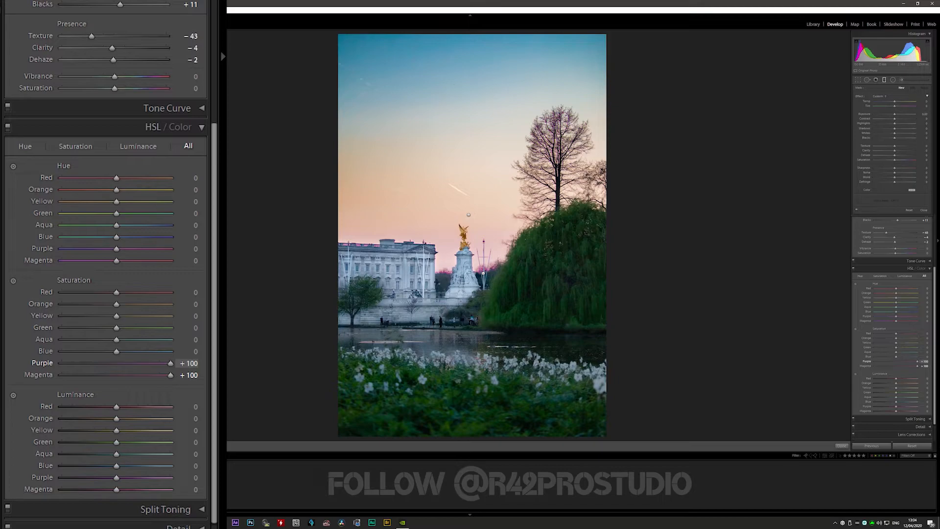
{"action": "left_click_drag", "start_coordinate": [917, 361], "coordinate": [700, 370]}
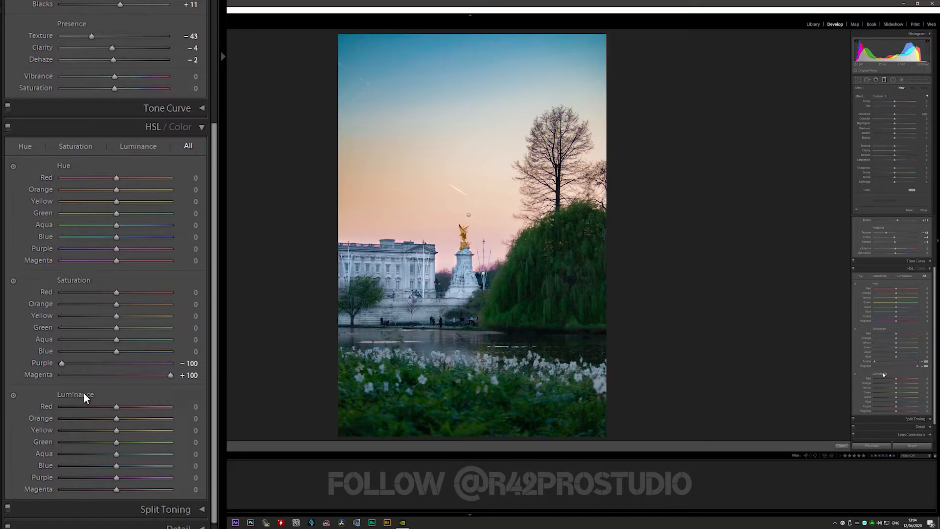
{"action": "left_click_drag", "start_coordinate": [889, 369], "coordinate": [725, 367]}
{"action": "left_click", "coordinate": [886, 361]}
{"action": "left_click", "coordinate": [886, 366]}
Try a purple hue of -47 and a magenta hue of -100, and reset both hues
{"action": "left_click_drag", "start_coordinate": [169, 247], "coordinate": [48, 266]}
{"action": "double_click", "coordinate": [49, 264]}
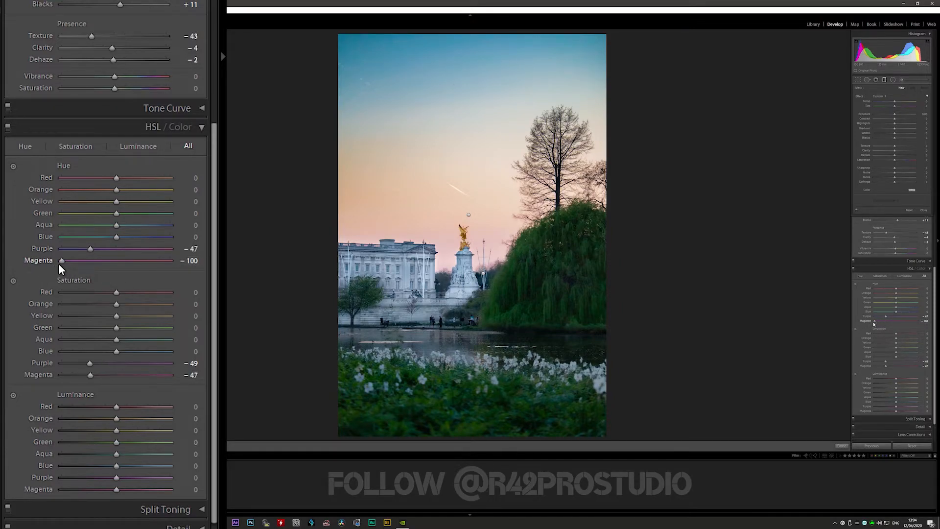
{"action": "double_click", "coordinate": [93, 249]}
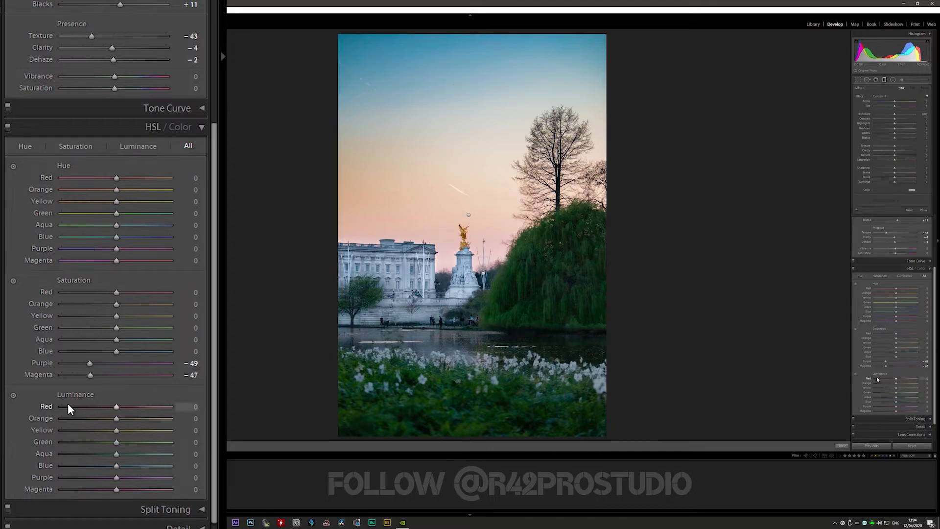
Set the purple and magenta saturation to -100, the red saturation to -26 and the red hue to +86
{"action": "left_click", "coordinate": [62, 374]}
{"action": "left_click_drag", "start_coordinate": [89, 363], "coordinate": [42, 361]}
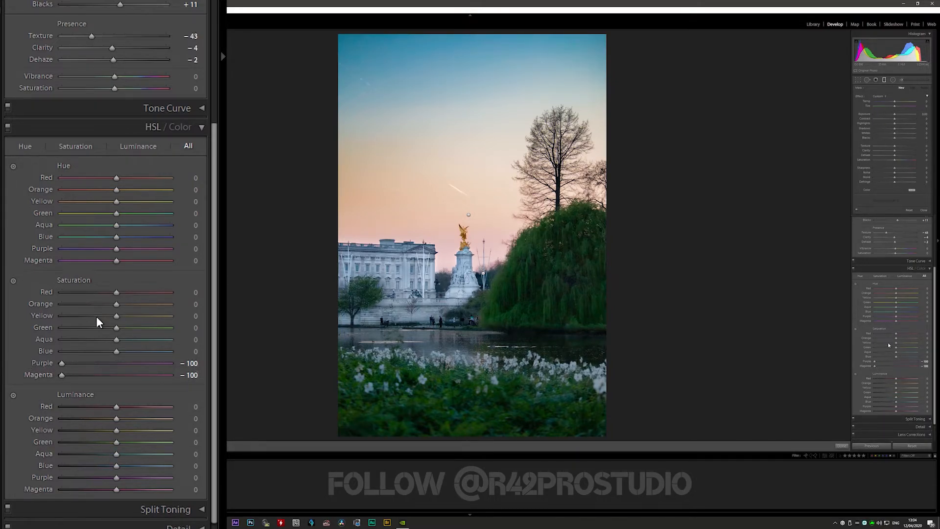
{"action": "mouse_move", "coordinate": [116, 292]}
{"action": "left_mouse_down"}
{"action": "mouse_move", "coordinate": [87, 287]}
{"action": "mouse_move", "coordinate": [170, 292]}
{"action": "mouse_move", "coordinate": [92, 294]}
{"action": "mouse_move", "coordinate": [102, 295]}
{"action": "left_mouse_up"}
{"action": "left_click_drag", "start_coordinate": [116, 177], "coordinate": [160, 174]}
Set the blue saturation to -45, aqua to -46 and green to -14, and reset the orange and yellow saturation
{"action": "left_click_drag", "start_coordinate": [122, 351], "coordinate": [118, 305]}
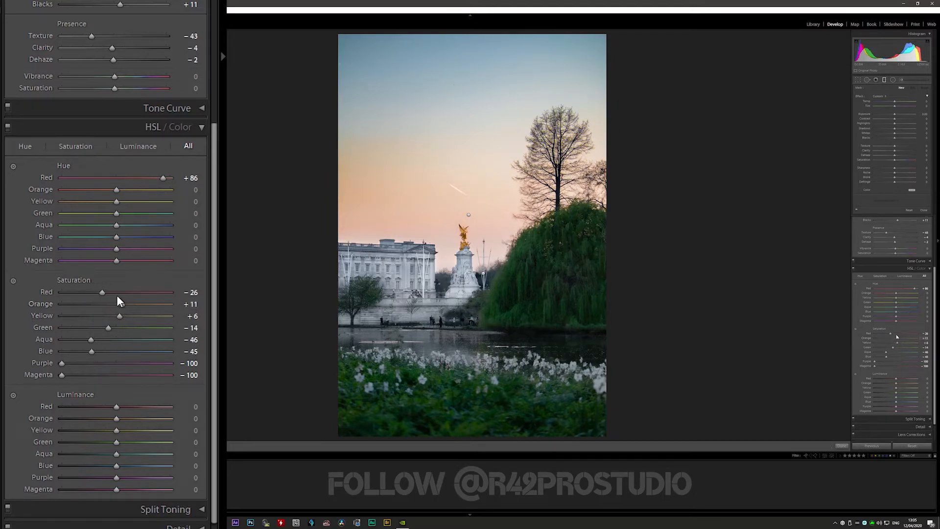
{"action": "double_click", "coordinate": [125, 306]}
{"action": "double_click", "coordinate": [122, 314]}
Set the green and aqua hues to -36, the vibrance to +53 and the overall saturation to +15
{"action": "left_click_drag", "start_coordinate": [114, 214], "coordinate": [93, 224]}
{"action": "mouse_move", "coordinate": [116, 76]}
{"action": "left_mouse_down"}
{"action": "mouse_move", "coordinate": [144, 77]}
{"action": "mouse_move", "coordinate": [122, 90]}
{"action": "left_mouse_up"}
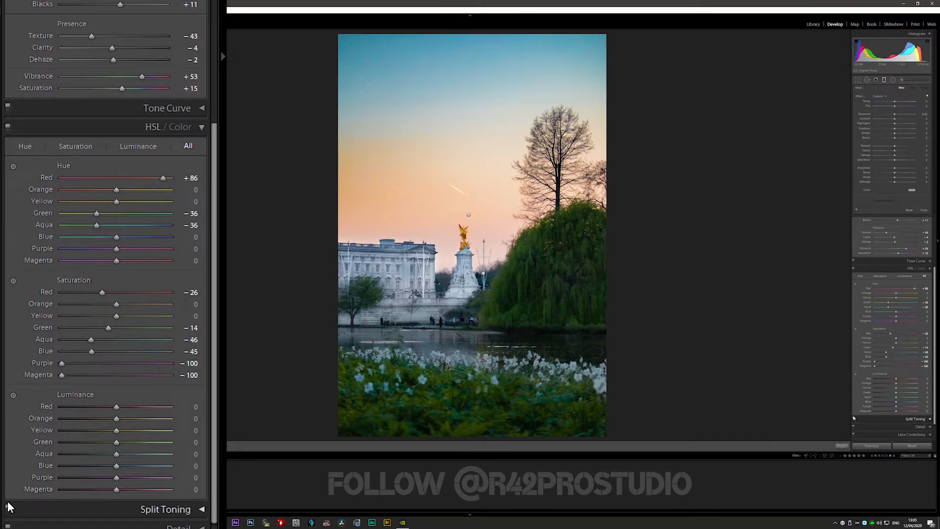
Set the green saturation to -36, yellow to -39 and orange to -23
{"action": "left_click", "coordinate": [98, 328]}
{"action": "left_click_drag", "start_coordinate": [96, 327], "coordinate": [93, 304]}
{"action": "left_click", "coordinate": [115, 318]}
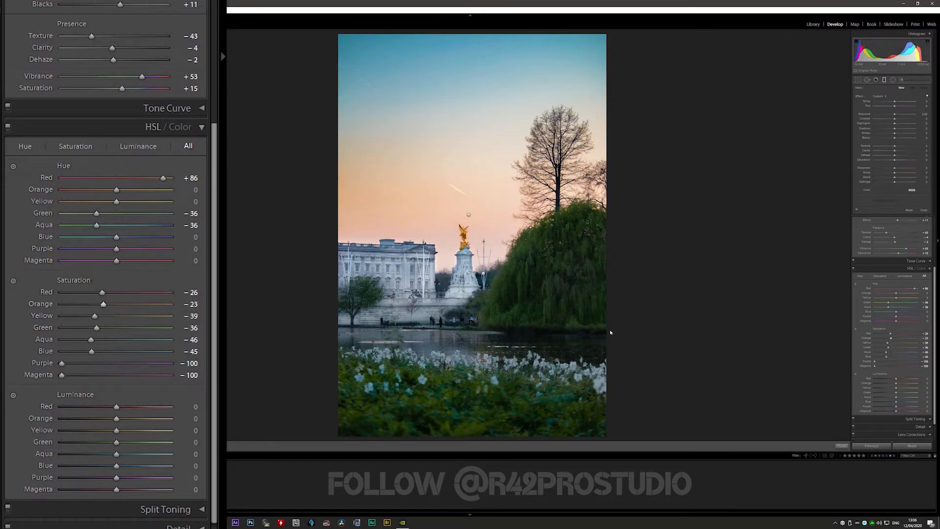
Reopen the golden statue brush adjustment, adjust its saturation and dehaze, and finish the brush adjustment
{"action": "left_click", "coordinate": [469, 215]}
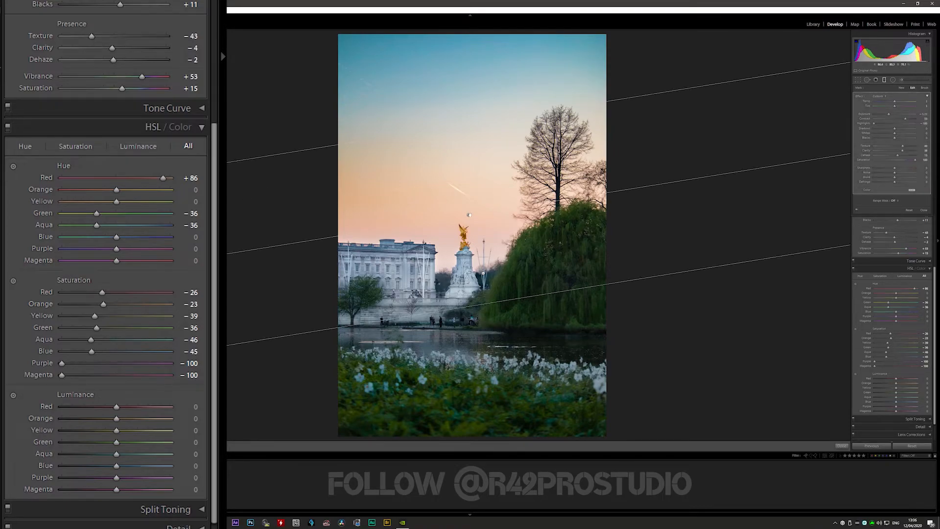
{"action": "left_click", "coordinate": [901, 80]}
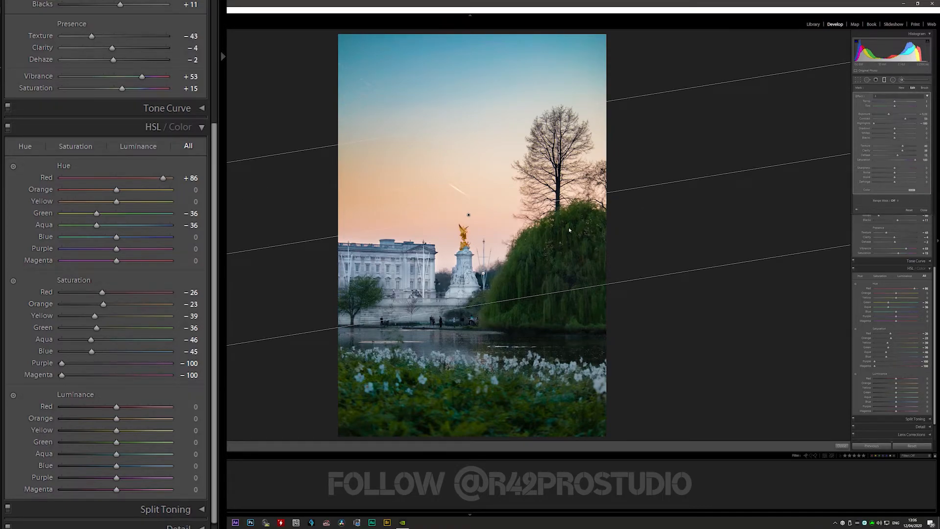
{"action": "left_click", "coordinate": [462, 232]}
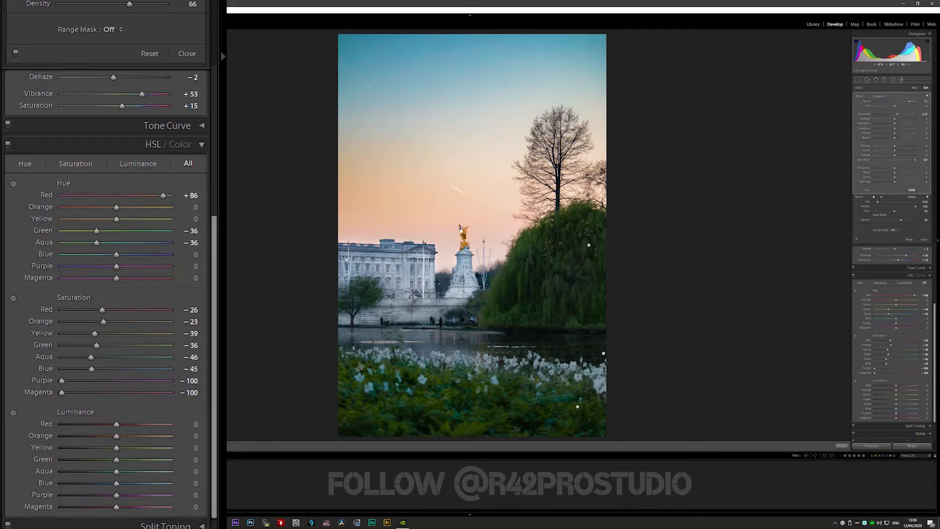
{"action": "left_click_drag", "start_coordinate": [904, 163], "coordinate": [896, 164]}
{"action": "left_click_drag", "start_coordinate": [895, 156], "coordinate": [901, 157]}
{"action": "left_click", "coordinate": [842, 445]}
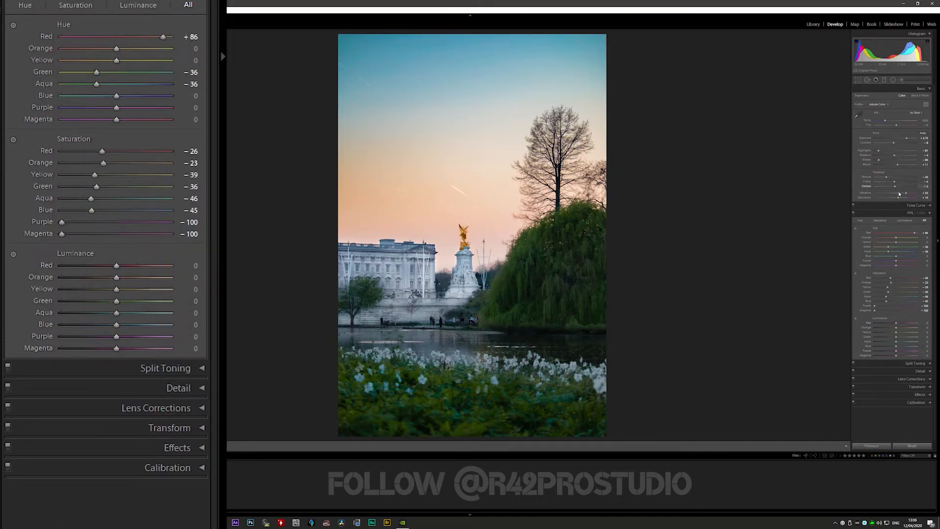
Collapse the HSL settings and expand the Calibration settings
{"action": "left_click", "coordinate": [892, 213]}
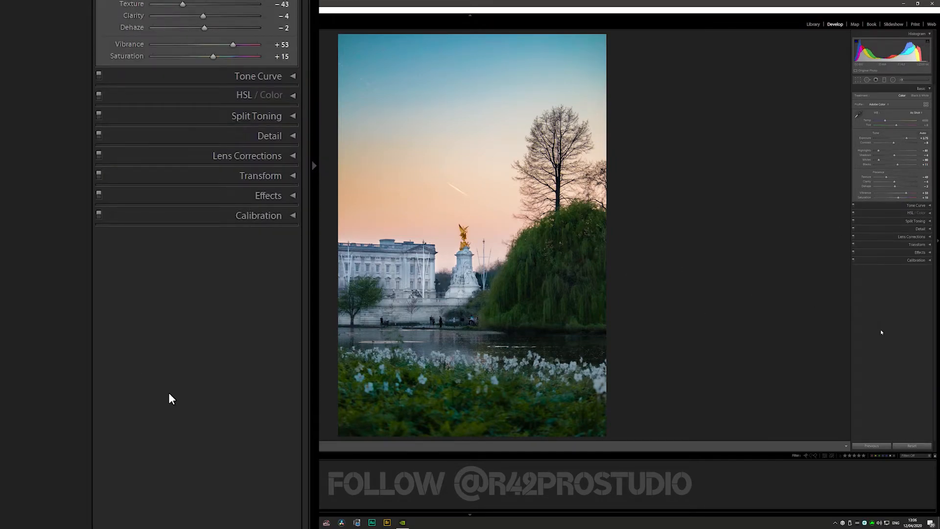
{"action": "left_click", "coordinate": [893, 261]}
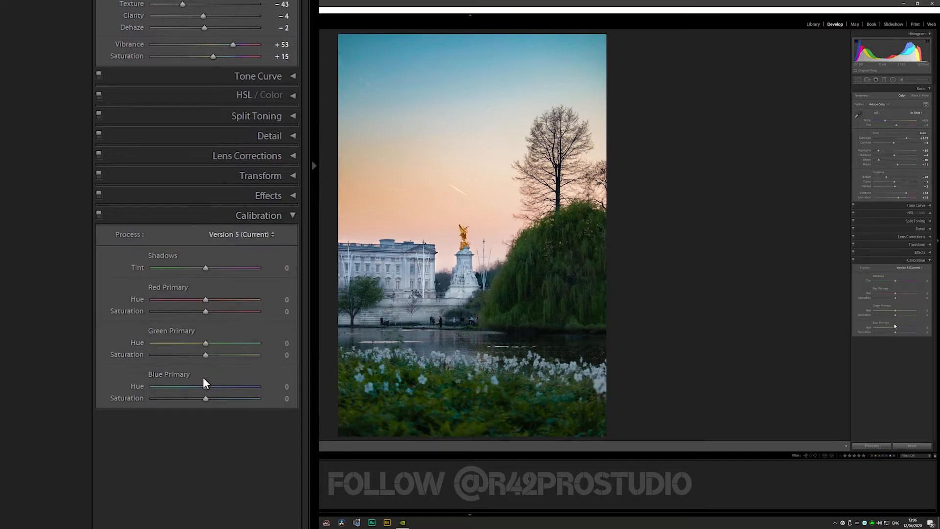
Try shifting the blue primary hue, the green primary hue and a shadows tint of +8, resetting each one
{"action": "mouse_move", "coordinate": [896, 327]}
{"action": "left_mouse_down"}
{"action": "mouse_move", "coordinate": [886, 328]}
{"action": "mouse_move", "coordinate": [901, 328]}
{"action": "left_mouse_up"}
{"action": "double_click", "coordinate": [909, 329]}
{"action": "mouse_move", "coordinate": [895, 311]}
{"action": "left_mouse_down"}
{"action": "mouse_move", "coordinate": [861, 311]}
{"action": "mouse_move", "coordinate": [910, 311]}
{"action": "left_mouse_up"}
{"action": "double_click", "coordinate": [910, 311]}
{"action": "left_click_drag", "start_coordinate": [897, 281], "coordinate": [899, 283]}
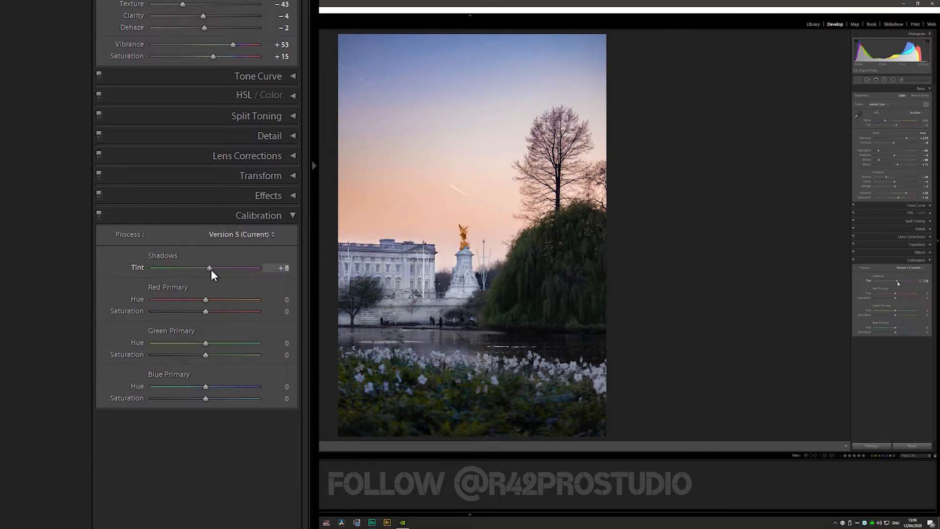
{"action": "double_click", "coordinate": [898, 281]}
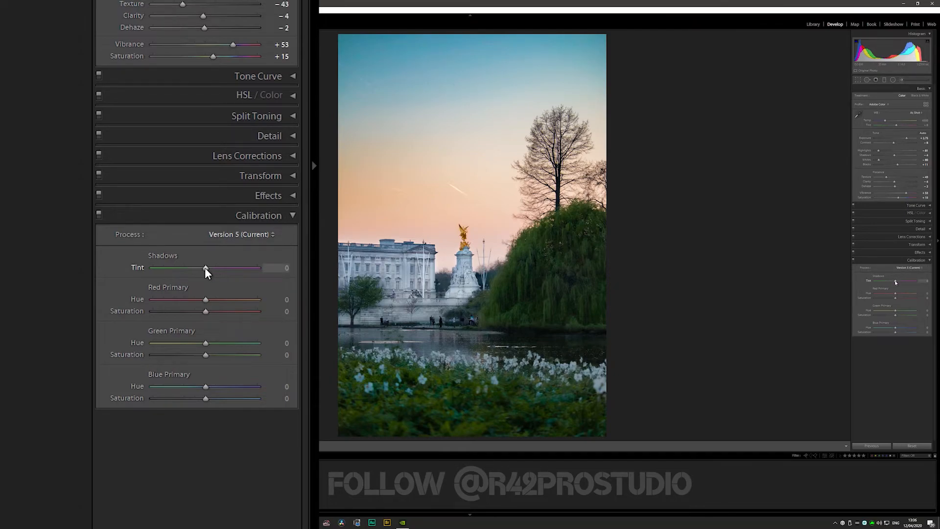
Calibrate the colours with shadows tint +9, red primary hue -33 and saturation +46, and blue primary hue -15
{"action": "left_click_drag", "start_coordinate": [206, 268], "coordinate": [210, 269]}
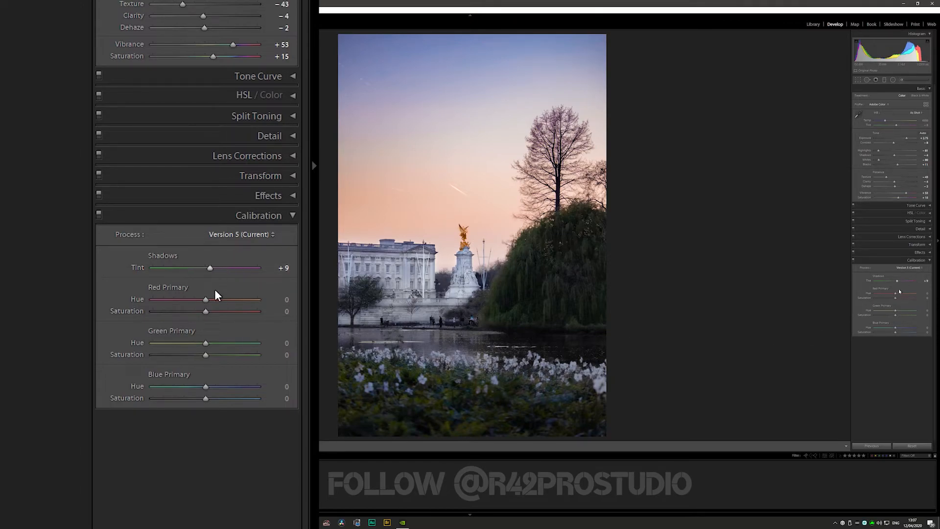
{"action": "left_click_drag", "start_coordinate": [206, 298], "coordinate": [228, 320]}
{"action": "mouse_move", "coordinate": [204, 385]}
{"action": "left_mouse_down"}
{"action": "mouse_move", "coordinate": [240, 389]}
{"action": "mouse_move", "coordinate": [198, 385]}
{"action": "left_mouse_up"}
Move the sky's graduated filter up until its centre sits just above the contrail, and finish the filter adjustment
{"action": "left_click", "coordinate": [347, 133]}
{"action": "left_click_drag", "start_coordinate": [399, 198], "coordinate": [399, 160]}
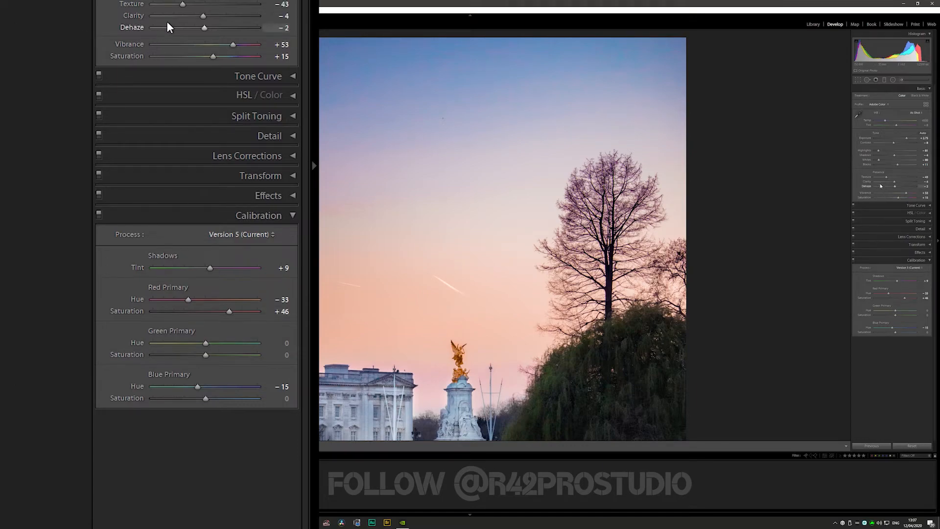
{"action": "key", "text": "m"}
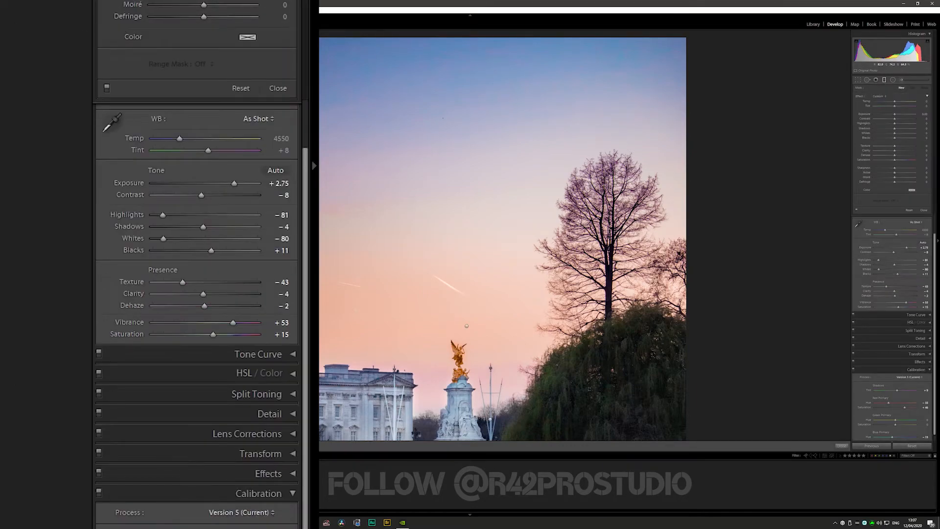
{"action": "mouse_move", "coordinate": [467, 327]}
{"action": "left_mouse_down"}
{"action": "mouse_move", "coordinate": [440, 283]}
{"action": "mouse_move", "coordinate": [436, 203]}
{"action": "mouse_move", "coordinate": [454, 297]}
{"action": "left_mouse_up"}
{"action": "left_click_drag", "start_coordinate": [368, 165], "coordinate": [351, 56]}
{"action": "left_click_drag", "start_coordinate": [445, 242], "coordinate": [452, 256]}
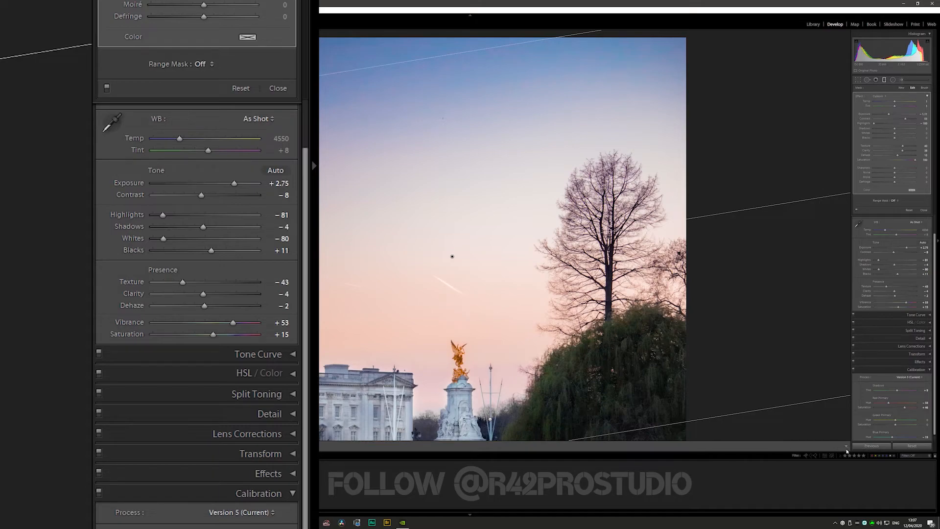
{"action": "left_click", "coordinate": [845, 449]}
{"action": "left_click", "coordinate": [596, 318]}
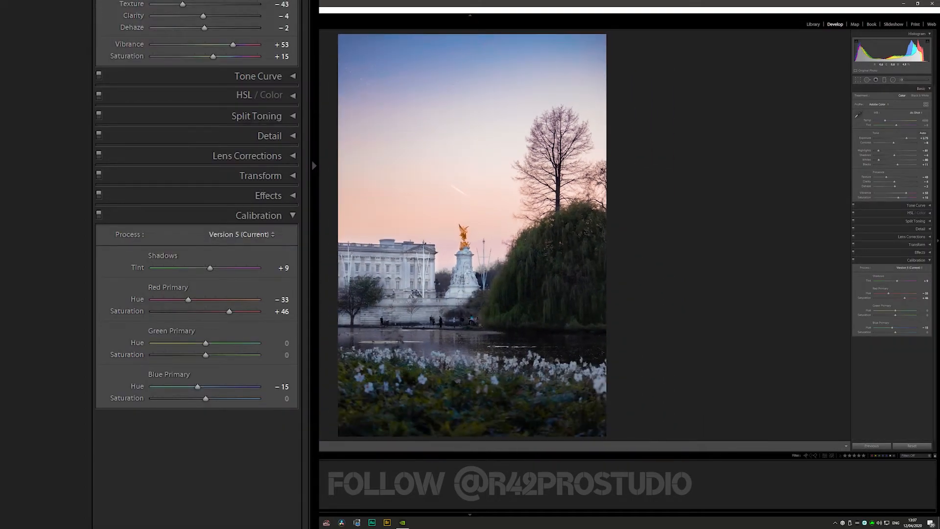
Set the HSL saturation to -35 for aqua, +6 for green and 0 for yellow, and the hue to -60 for aqua and +5 for blue
{"action": "left_click", "coordinate": [207, 97]}
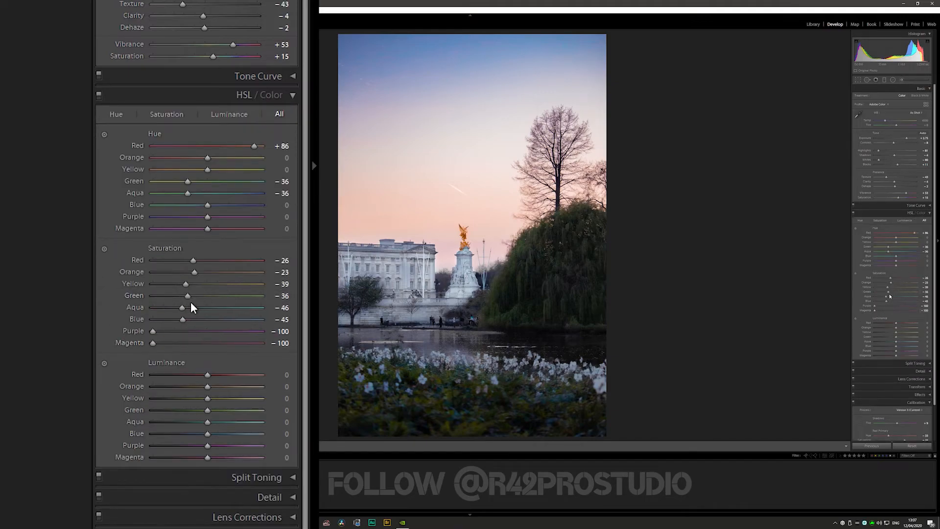
{"action": "mouse_move", "coordinate": [198, 307]}
{"action": "left_mouse_down"}
{"action": "mouse_move", "coordinate": [245, 307]}
{"action": "mouse_move", "coordinate": [211, 307]}
{"action": "mouse_move", "coordinate": [208, 286]}
{"action": "mouse_move", "coordinate": [220, 296]}
{"action": "mouse_move", "coordinate": [151, 303]}
{"action": "mouse_move", "coordinate": [234, 303]}
{"action": "mouse_move", "coordinate": [189, 305]}
{"action": "left_mouse_up"}
{"action": "left_click", "coordinate": [208, 295]}
{"action": "left_click", "coordinate": [207, 283]}
{"action": "left_click_drag", "start_coordinate": [193, 195], "coordinate": [209, 211]}
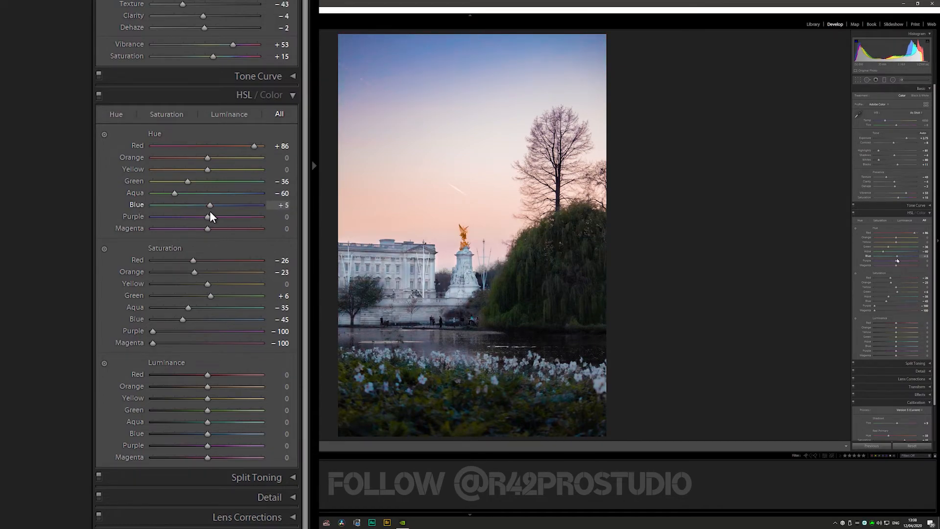
Split-tone the photo with shadows at hue 152, saturation 15 and highlights at hue 67, saturation 18
{"action": "left_click", "coordinate": [219, 91]}
{"action": "left_click", "coordinate": [255, 115]}
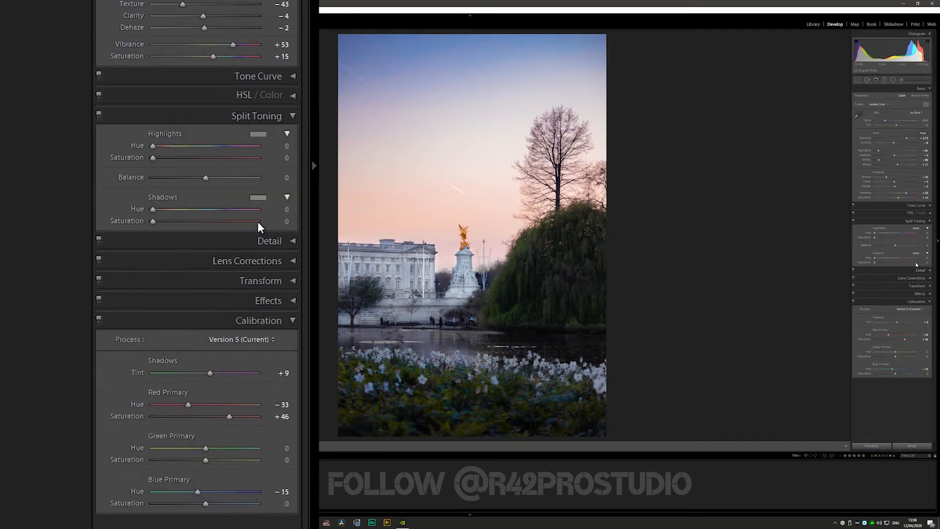
{"action": "left_click", "coordinate": [258, 198]}
{"action": "left_click_drag", "start_coordinate": [205, 211], "coordinate": [99, 245]}
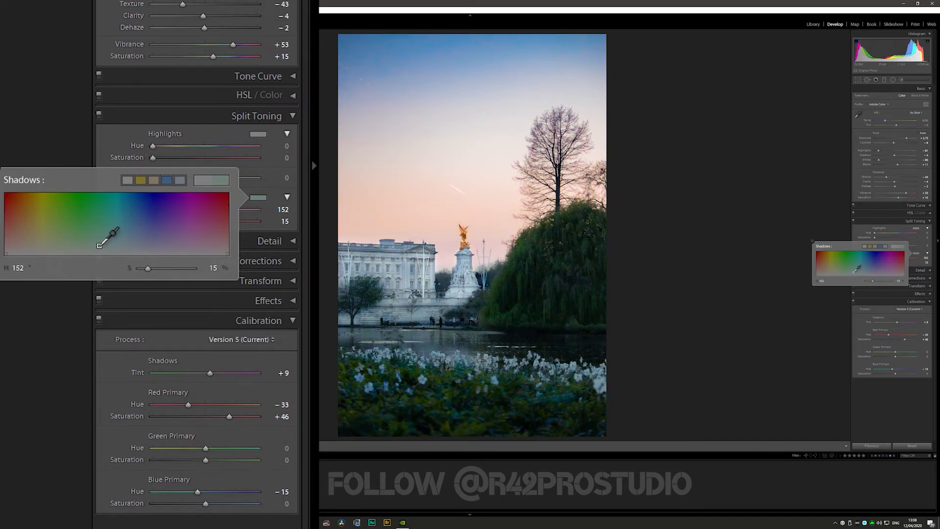
{"action": "left_click", "coordinate": [258, 134]}
{"action": "mouse_move", "coordinate": [107, 185]}
{"action": "left_mouse_down"}
{"action": "mouse_move", "coordinate": [43, 184]}
{"action": "mouse_move", "coordinate": [130, 177]}
{"action": "mouse_move", "coordinate": [33, 175]}
{"action": "mouse_move", "coordinate": [108, 182]}
{"action": "mouse_move", "coordinate": [37, 184]}
{"action": "mouse_move", "coordinate": [162, 172]}
{"action": "mouse_move", "coordinate": [73, 180]}
{"action": "mouse_move", "coordinate": [76, 192]}
{"action": "mouse_move", "coordinate": [109, 193]}
{"action": "mouse_move", "coordinate": [90, 201]}
{"action": "mouse_move", "coordinate": [25, 182]}
{"action": "mouse_move", "coordinate": [56, 188]}
{"action": "mouse_move", "coordinate": [36, 185]}
{"action": "mouse_move", "coordinate": [53, 170]}
{"action": "mouse_move", "coordinate": [60, 177]}
{"action": "mouse_move", "coordinate": [38, 174]}
{"action": "mouse_move", "coordinate": [79, 171]}
{"action": "mouse_move", "coordinate": [99, 174]}
{"action": "mouse_move", "coordinate": [55, 184]}
{"action": "mouse_move", "coordinate": [149, 190]}
{"action": "mouse_move", "coordinate": [202, 173]}
{"action": "mouse_move", "coordinate": [46, 181]}
{"action": "left_mouse_up"}
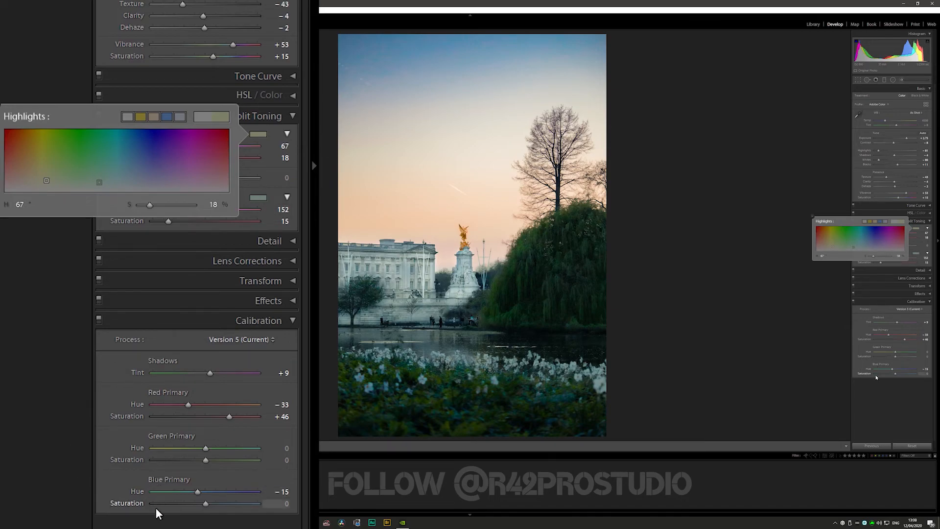
Add grain to the photo, first trying an amount of 6 and inspecting details up close, and set the final amount to 17
{"action": "left_click", "coordinate": [215, 318]}
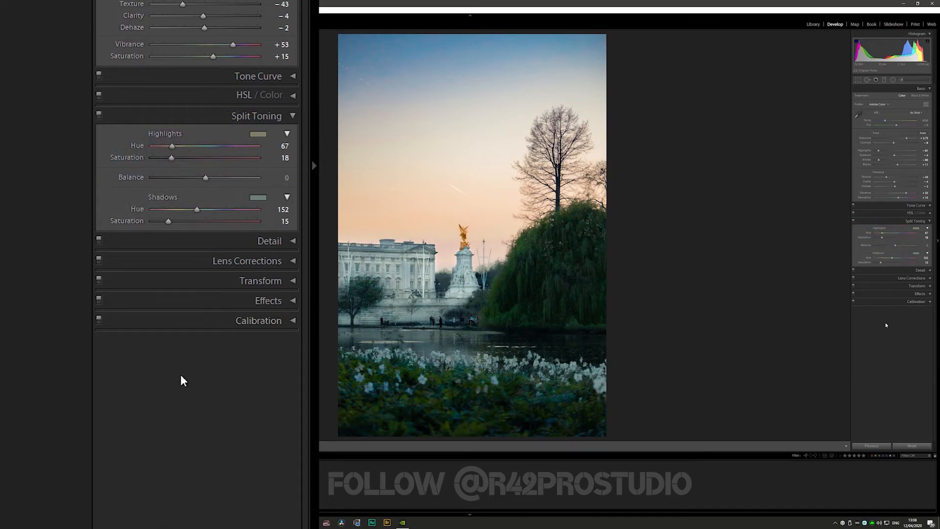
{"action": "left_click", "coordinate": [203, 301]}
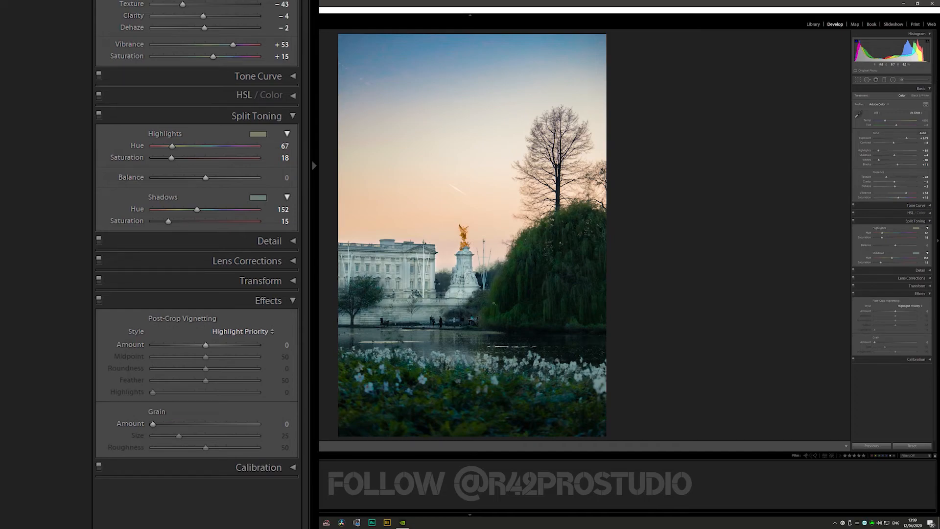
{"action": "left_click_drag", "start_coordinate": [157, 424], "coordinate": [159, 424]}
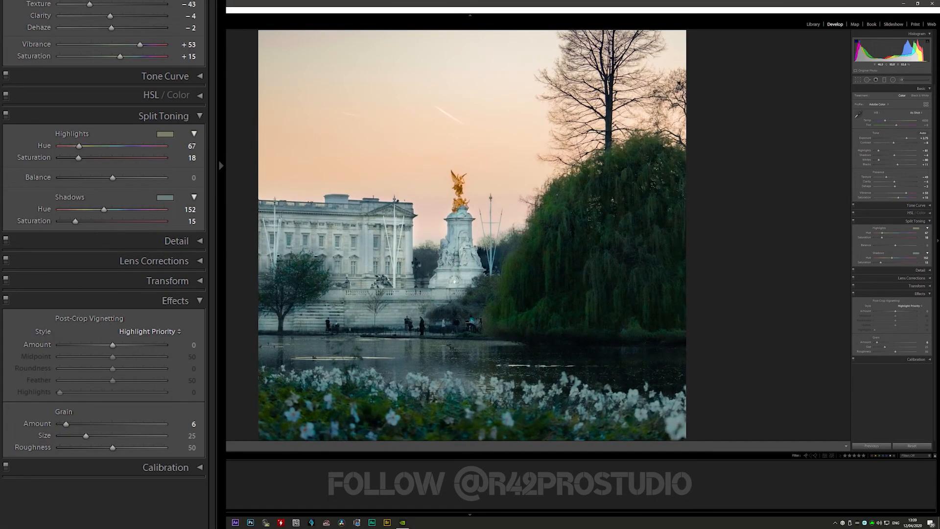
{"action": "left_click_drag", "start_coordinate": [522, 185], "coordinate": [522, 337]}
{"action": "left_click_drag", "start_coordinate": [443, 438], "coordinate": [443, 333]}
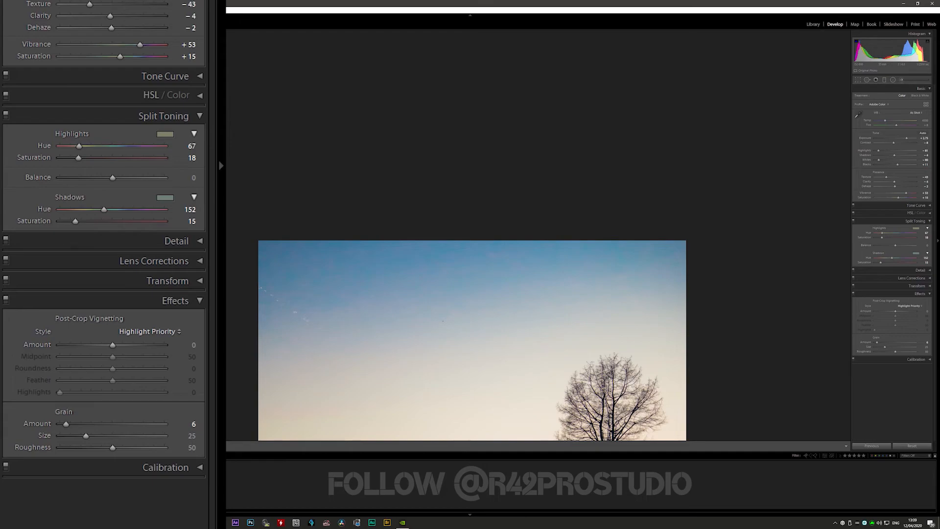
{"action": "left_click", "coordinate": [404, 389]}
{"action": "left_click", "coordinate": [399, 310]}
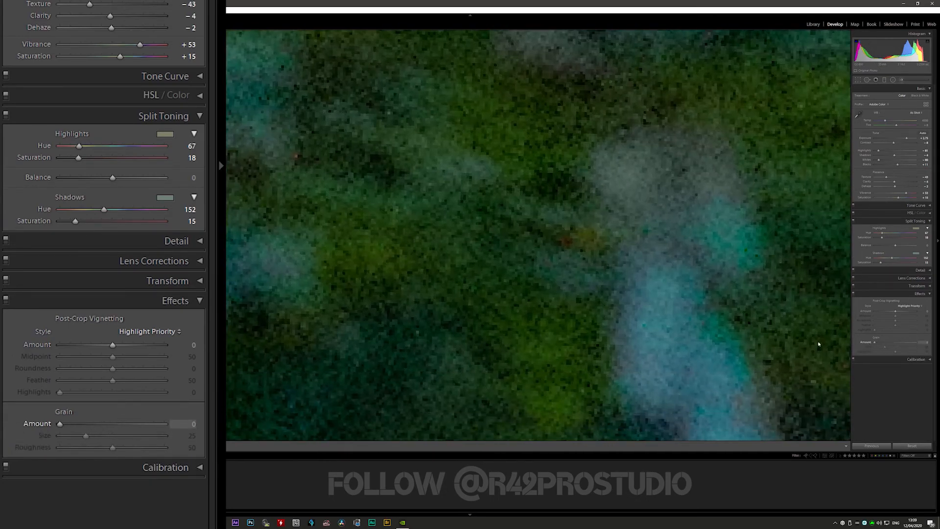
{"action": "mouse_move", "coordinate": [65, 424]}
{"action": "left_mouse_down"}
{"action": "mouse_move", "coordinate": [116, 424]}
{"action": "mouse_move", "coordinate": [69, 424]}
{"action": "mouse_move", "coordinate": [87, 424]}
{"action": "mouse_move", "coordinate": [69, 425]}
{"action": "mouse_move", "coordinate": [78, 427]}
{"action": "left_mouse_up"}
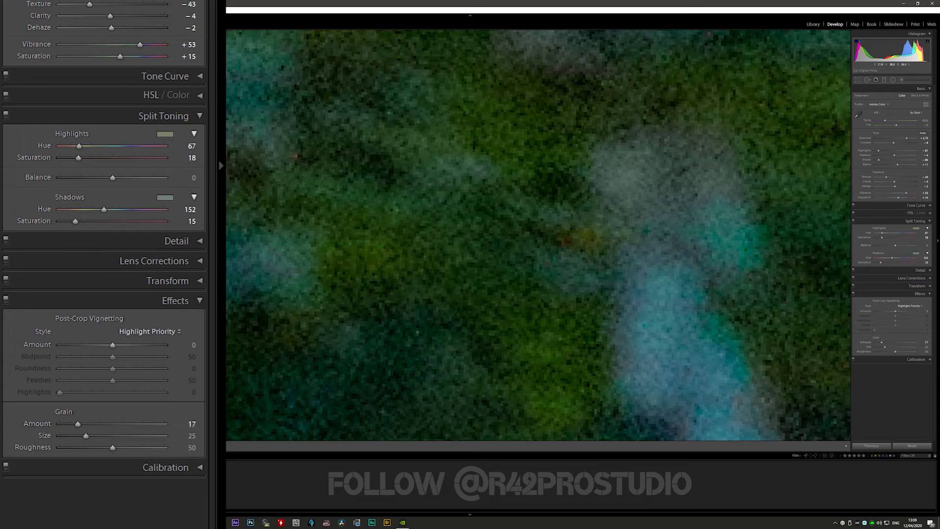
{"action": "left_click", "coordinate": [355, 258]}
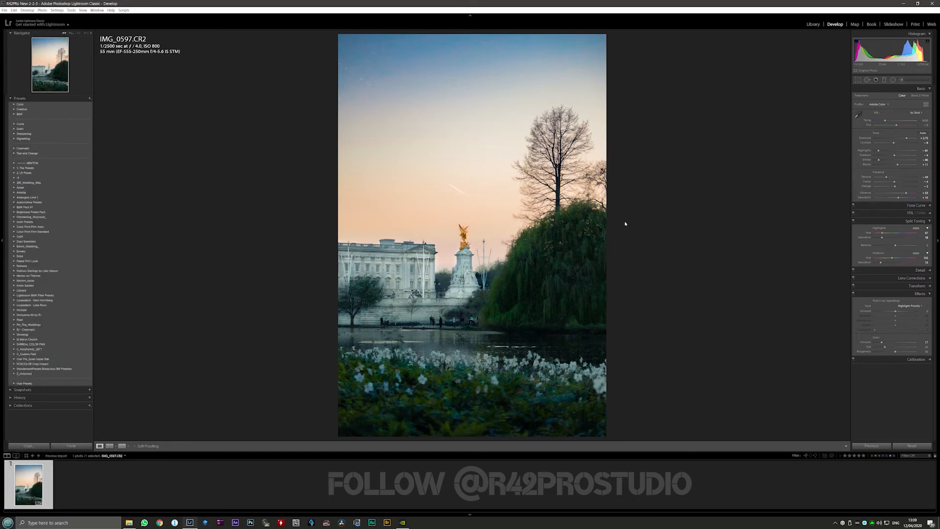
Compare the edited photo with the original, first alternately and then side by side with the presets area hidden
{"action": "key", "text": "backslash"}
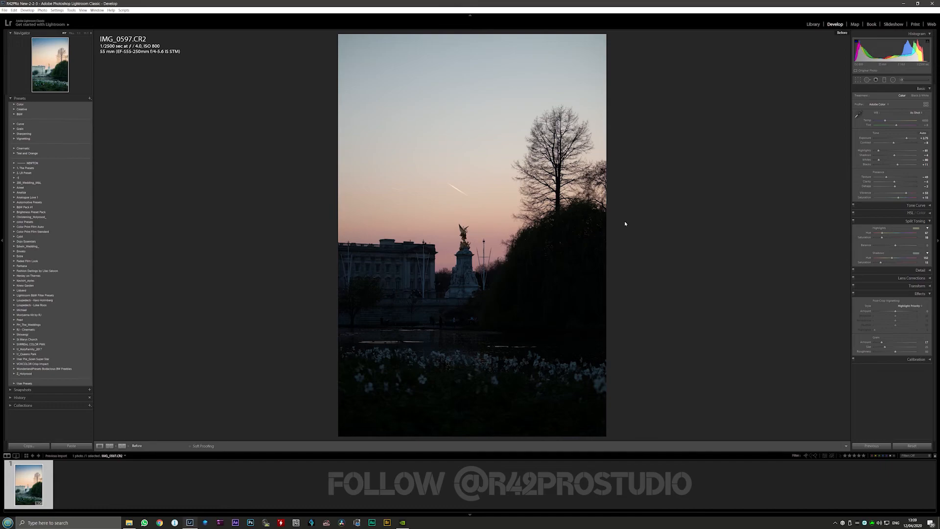
{"action": "key", "text": "backslash"}
{"action": "key", "text": "backslash"}
{"action": "key", "text": "backslash"}
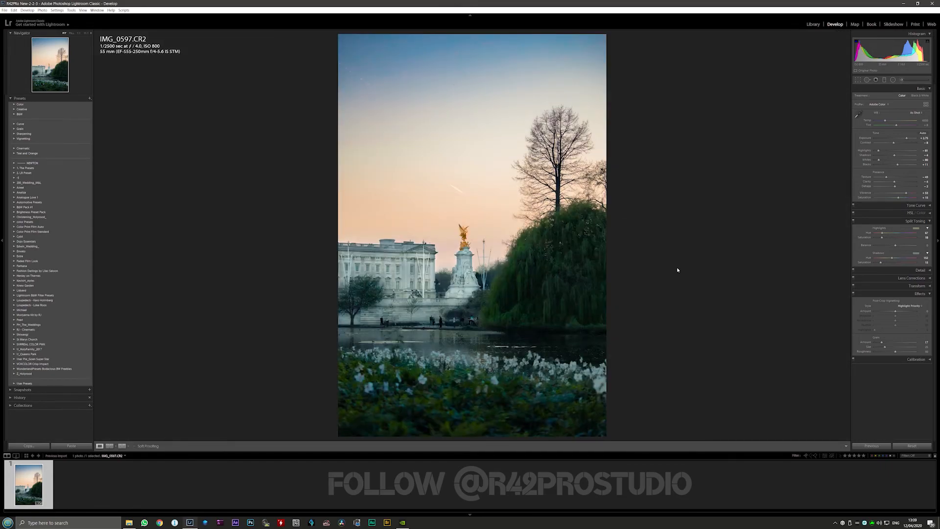
{"action": "left_click", "coordinate": [122, 446]}
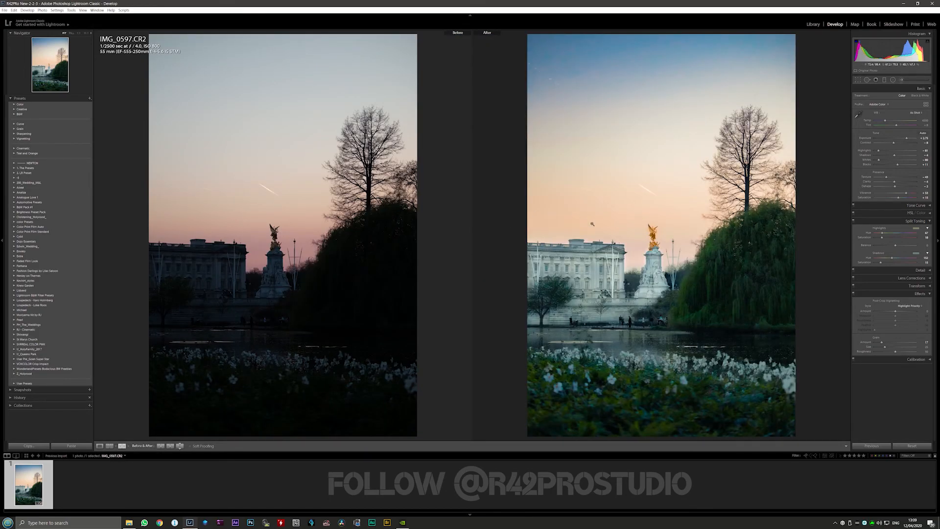
{"action": "left_click", "coordinate": [2, 346]}
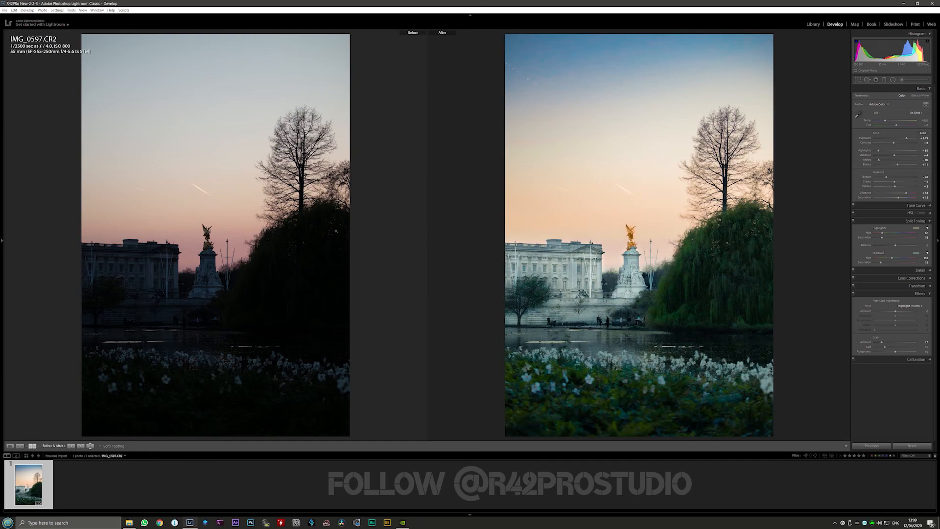